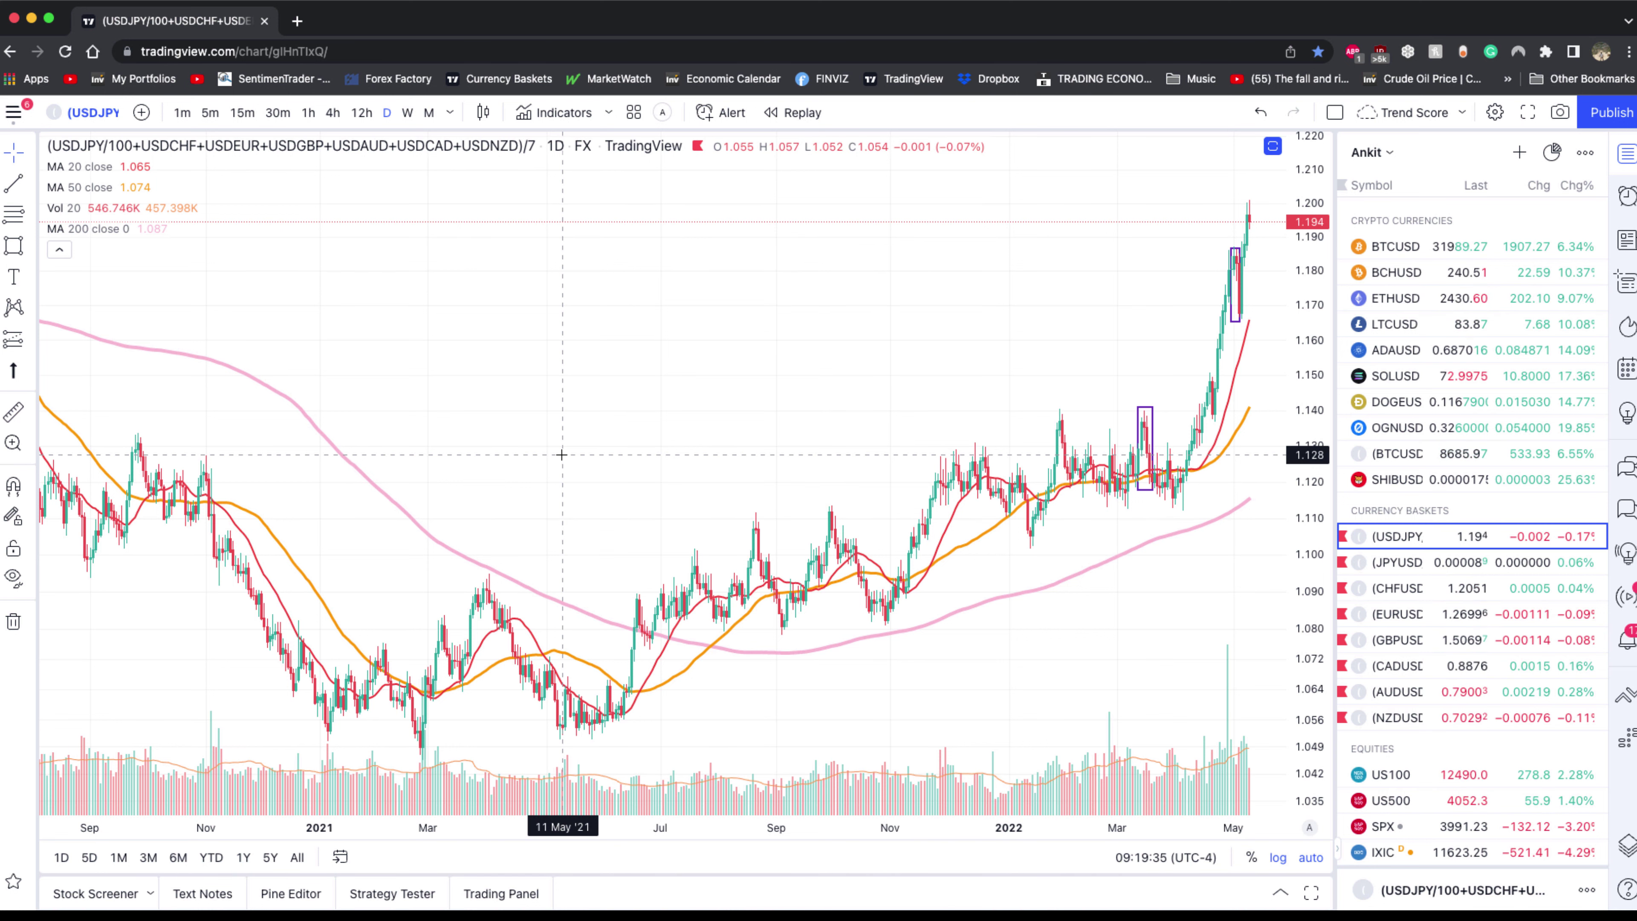
Examine the US dollar basket's daily chart from 2022 back to 2014, focusing on the boxed period in December 2015.
scroll(561, 454, "left", 15)
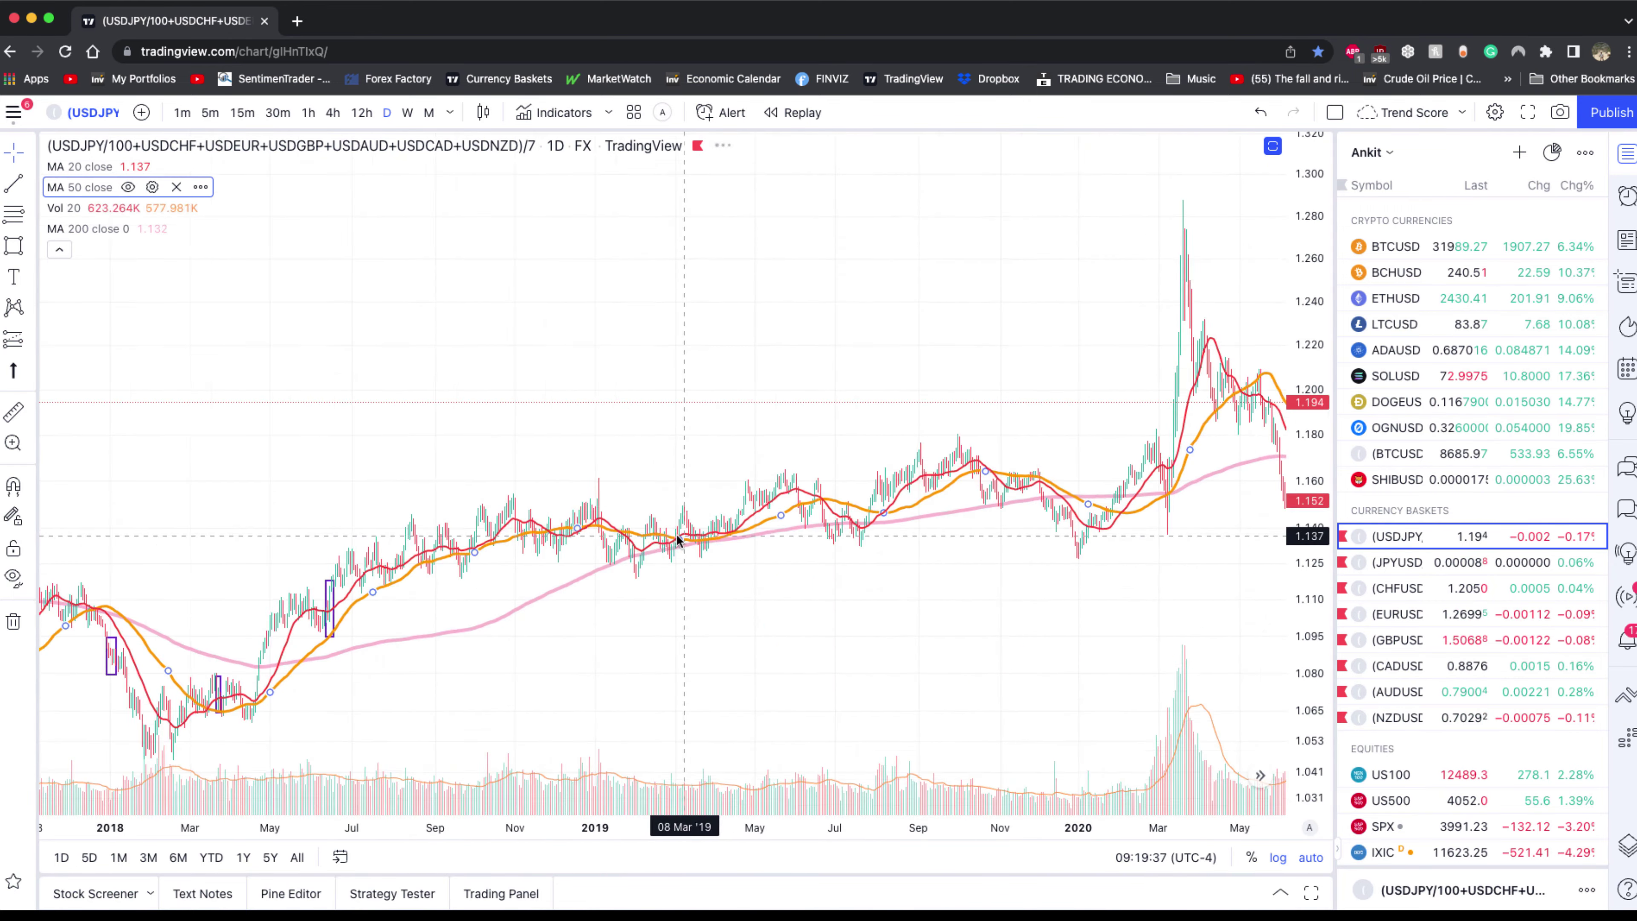
scroll(677, 540, "left", 15)
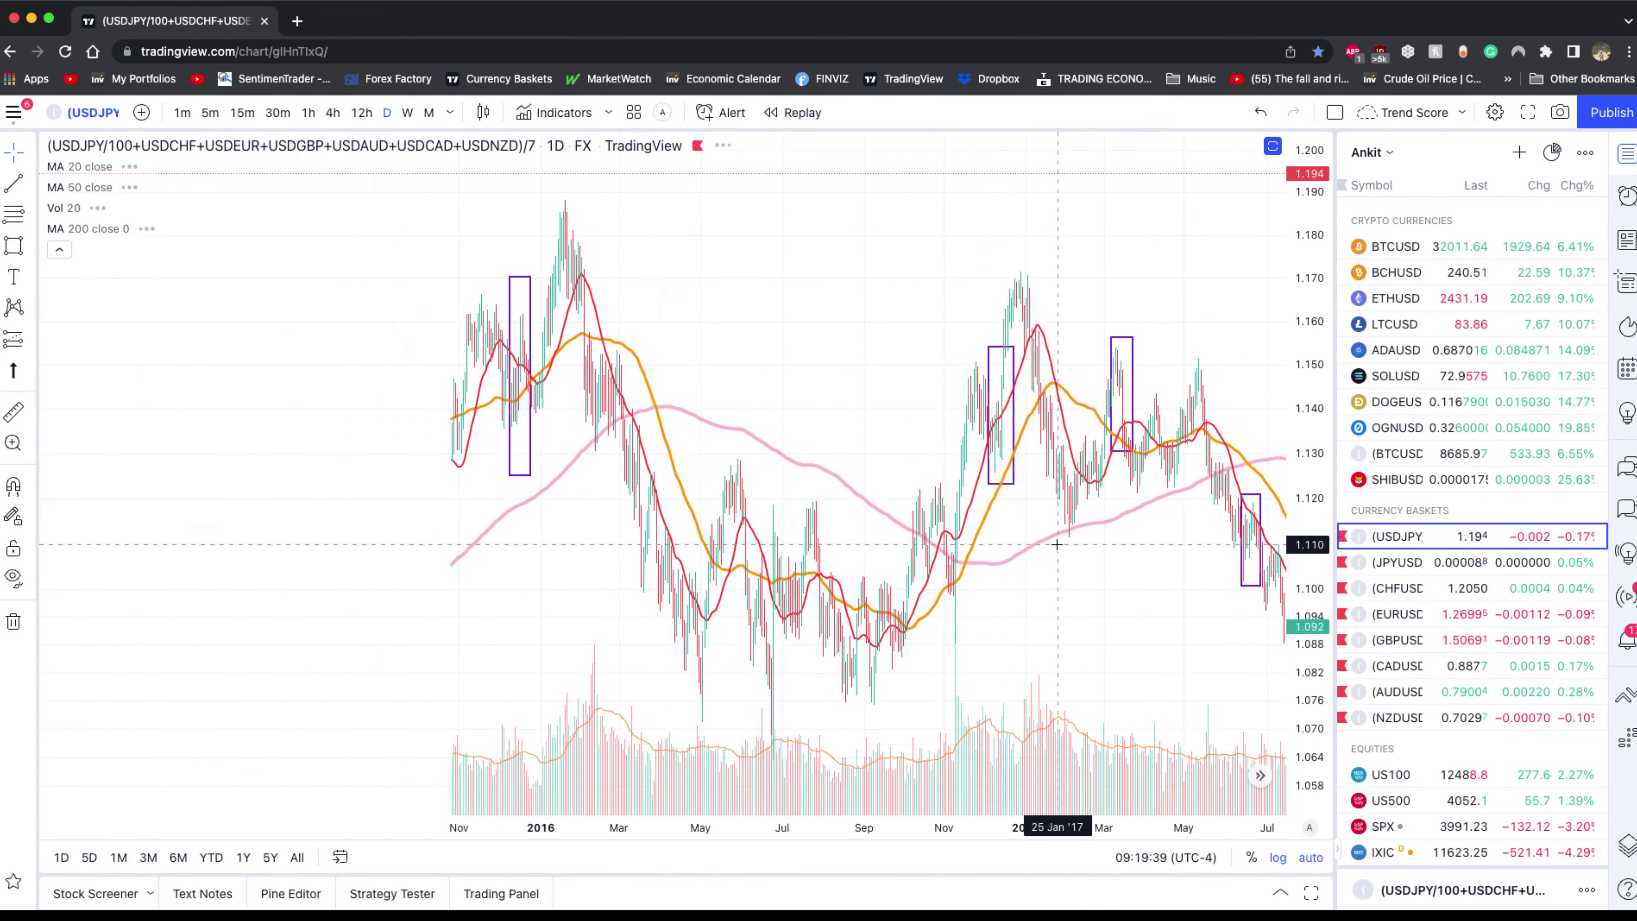
scroll(1056, 545, "left", 15)
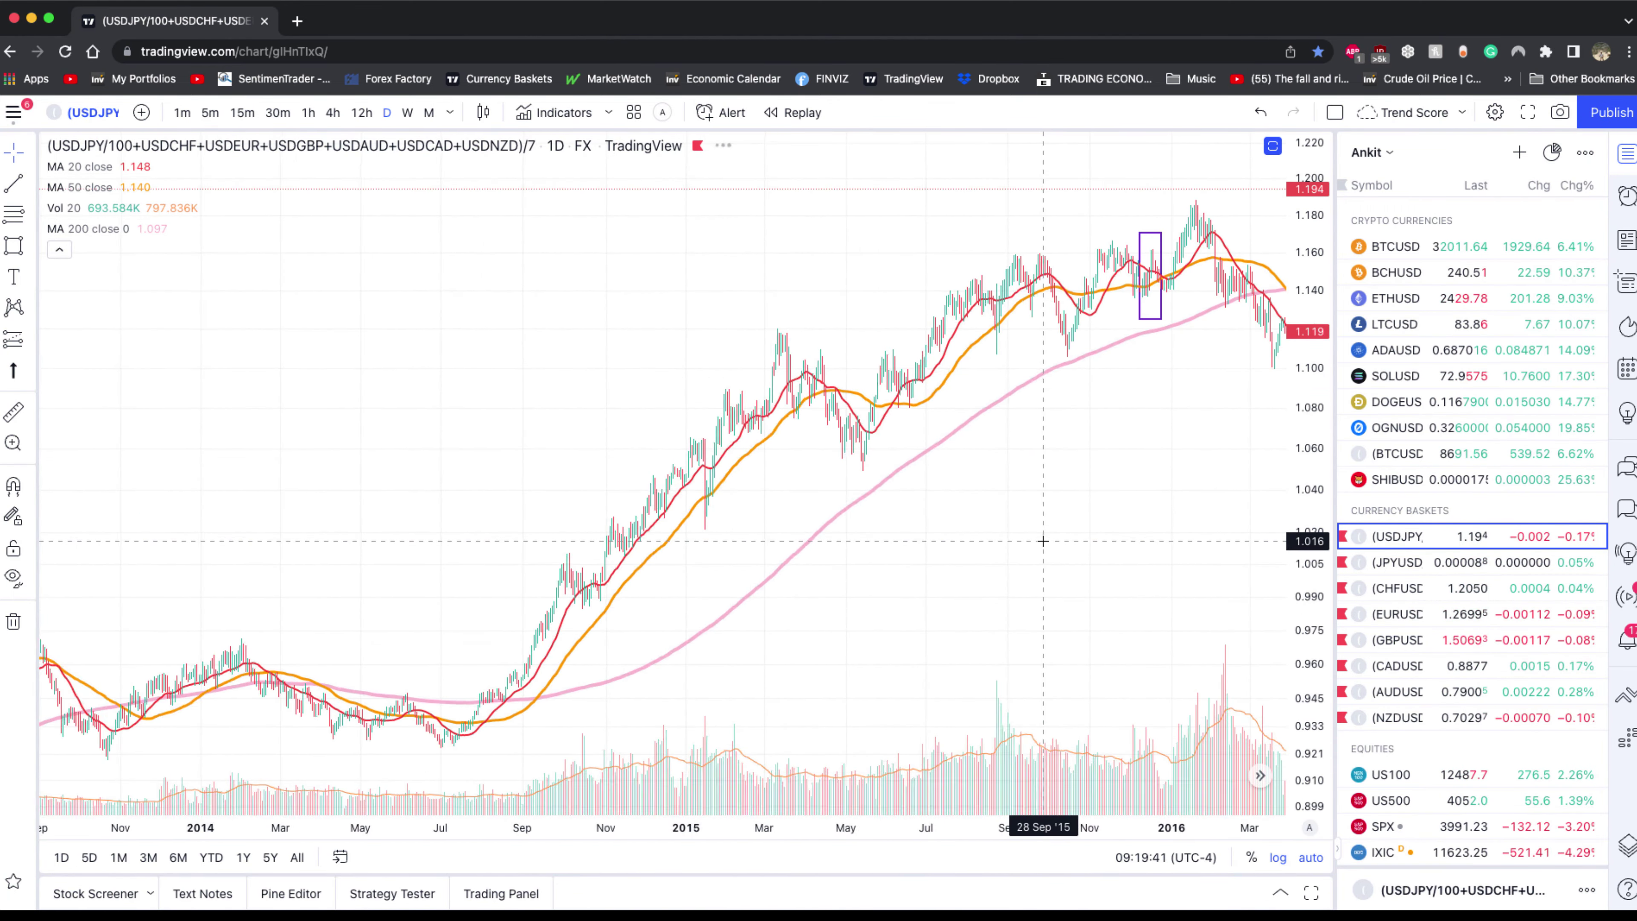
scroll(1043, 541, "up", 5)
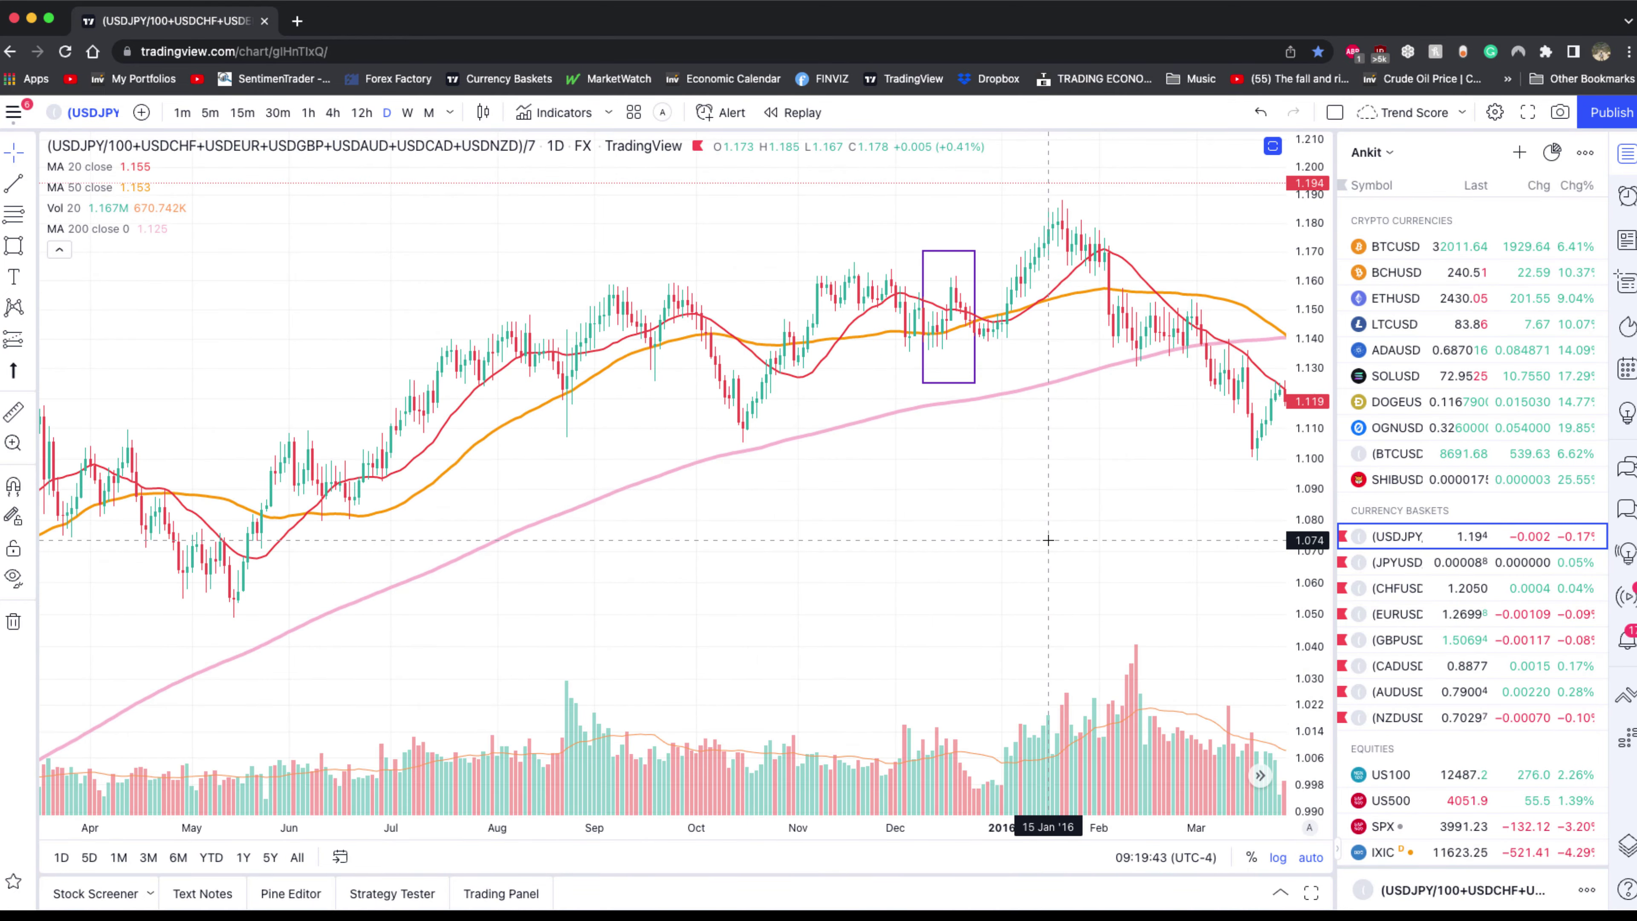
scroll(895, 532, "down", 3)
scroll(317, 572, "down", 3)
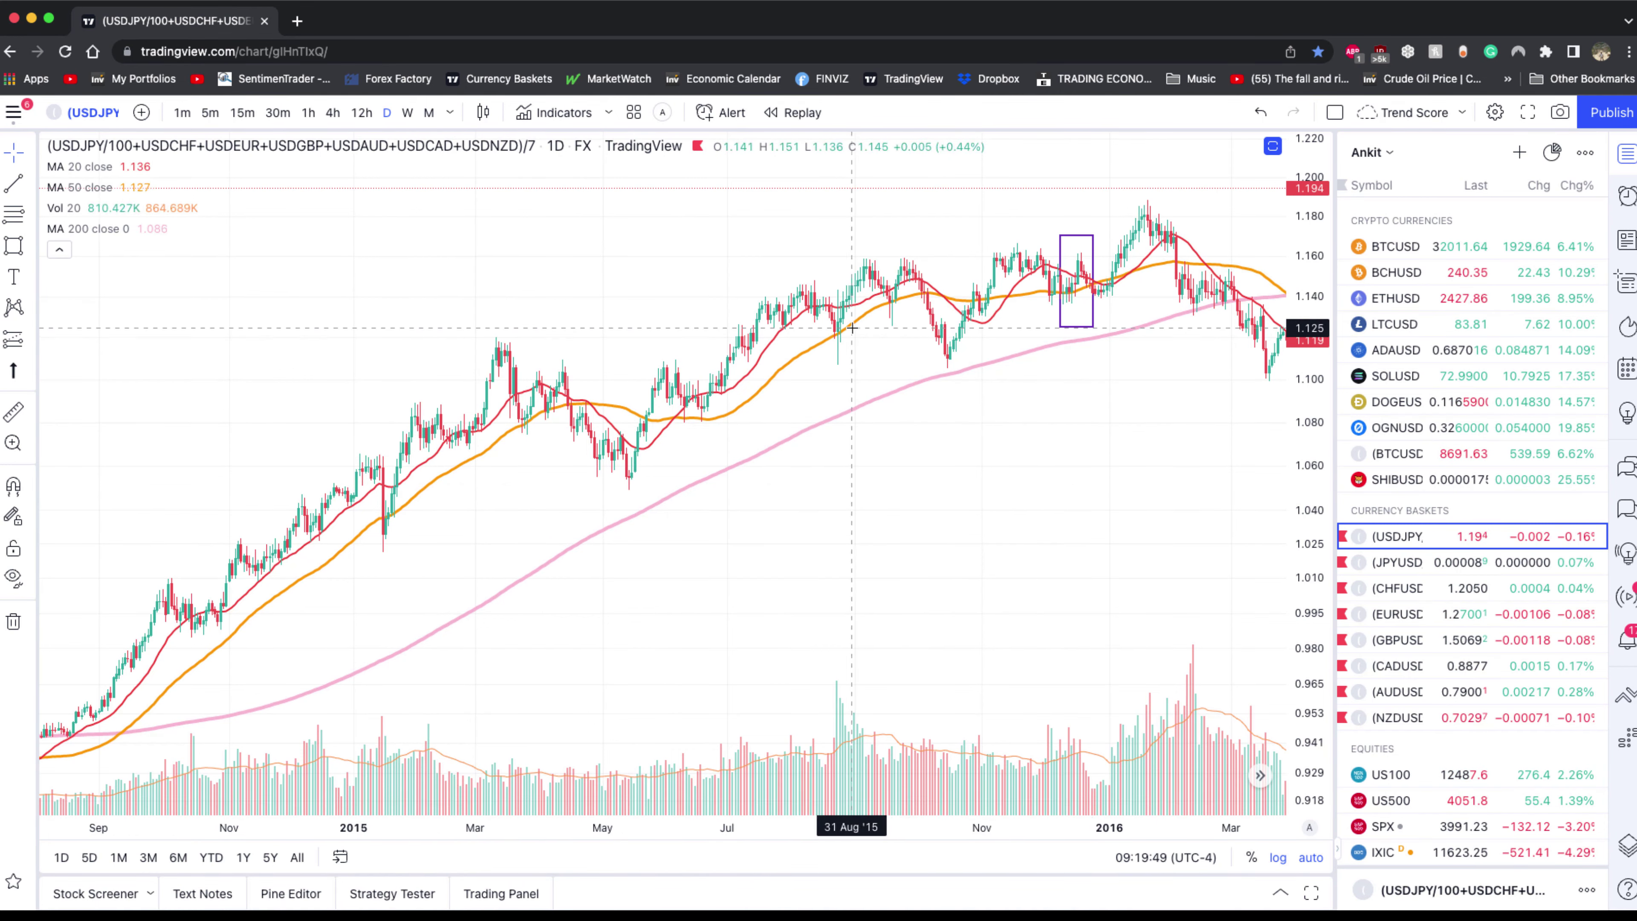
scroll(837, 336, "right", 5)
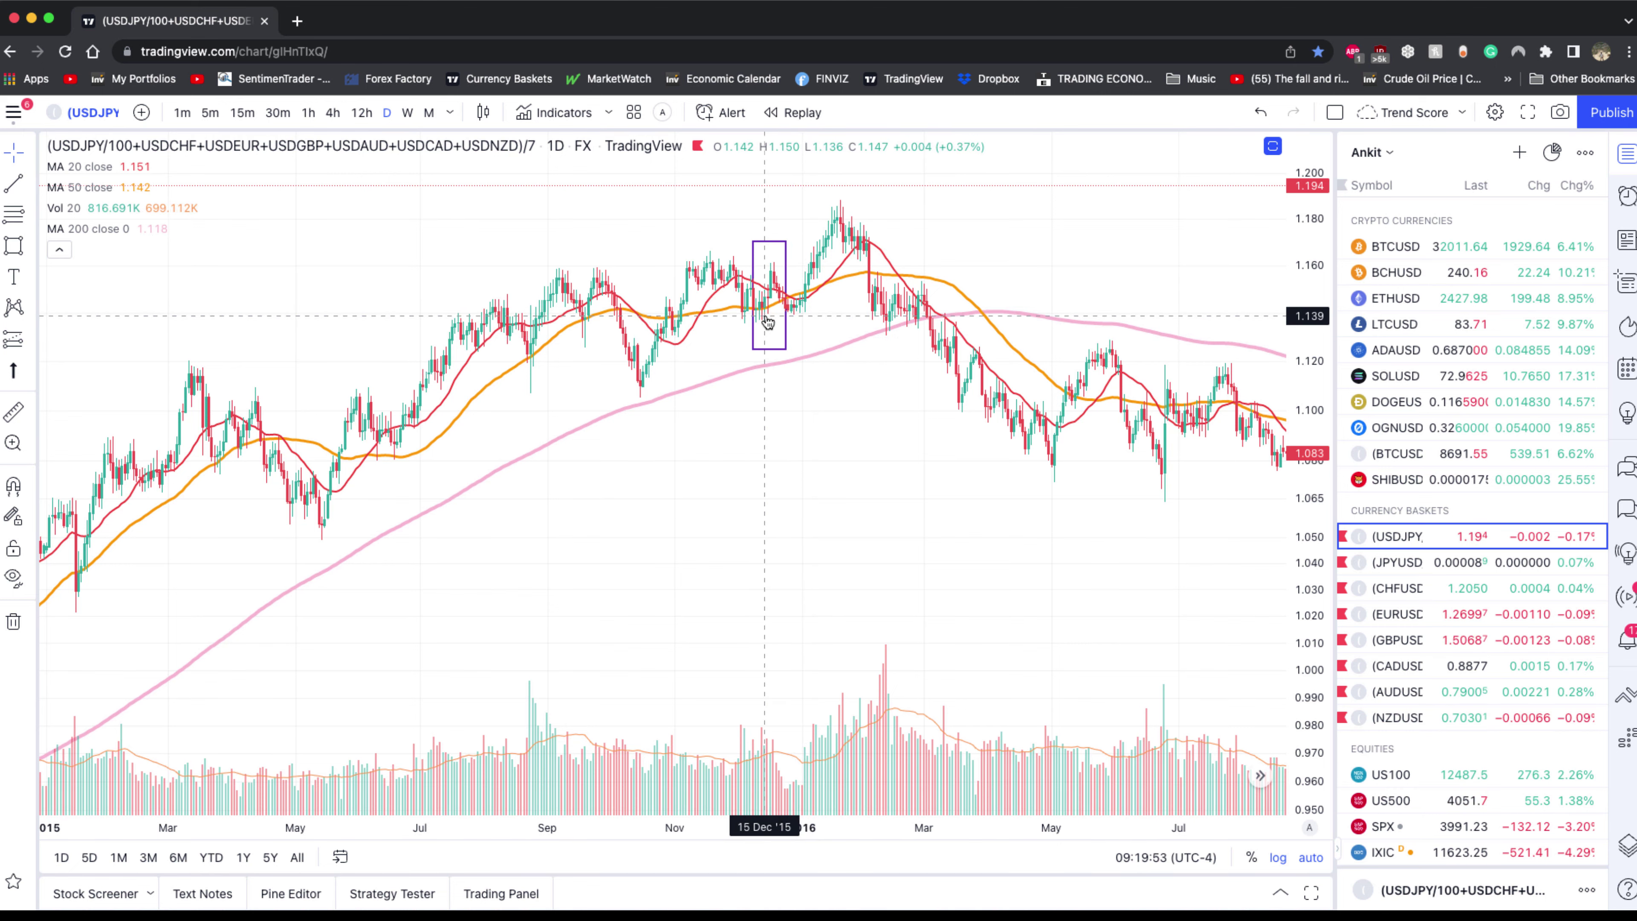
scroll(766, 322, "up", 5)
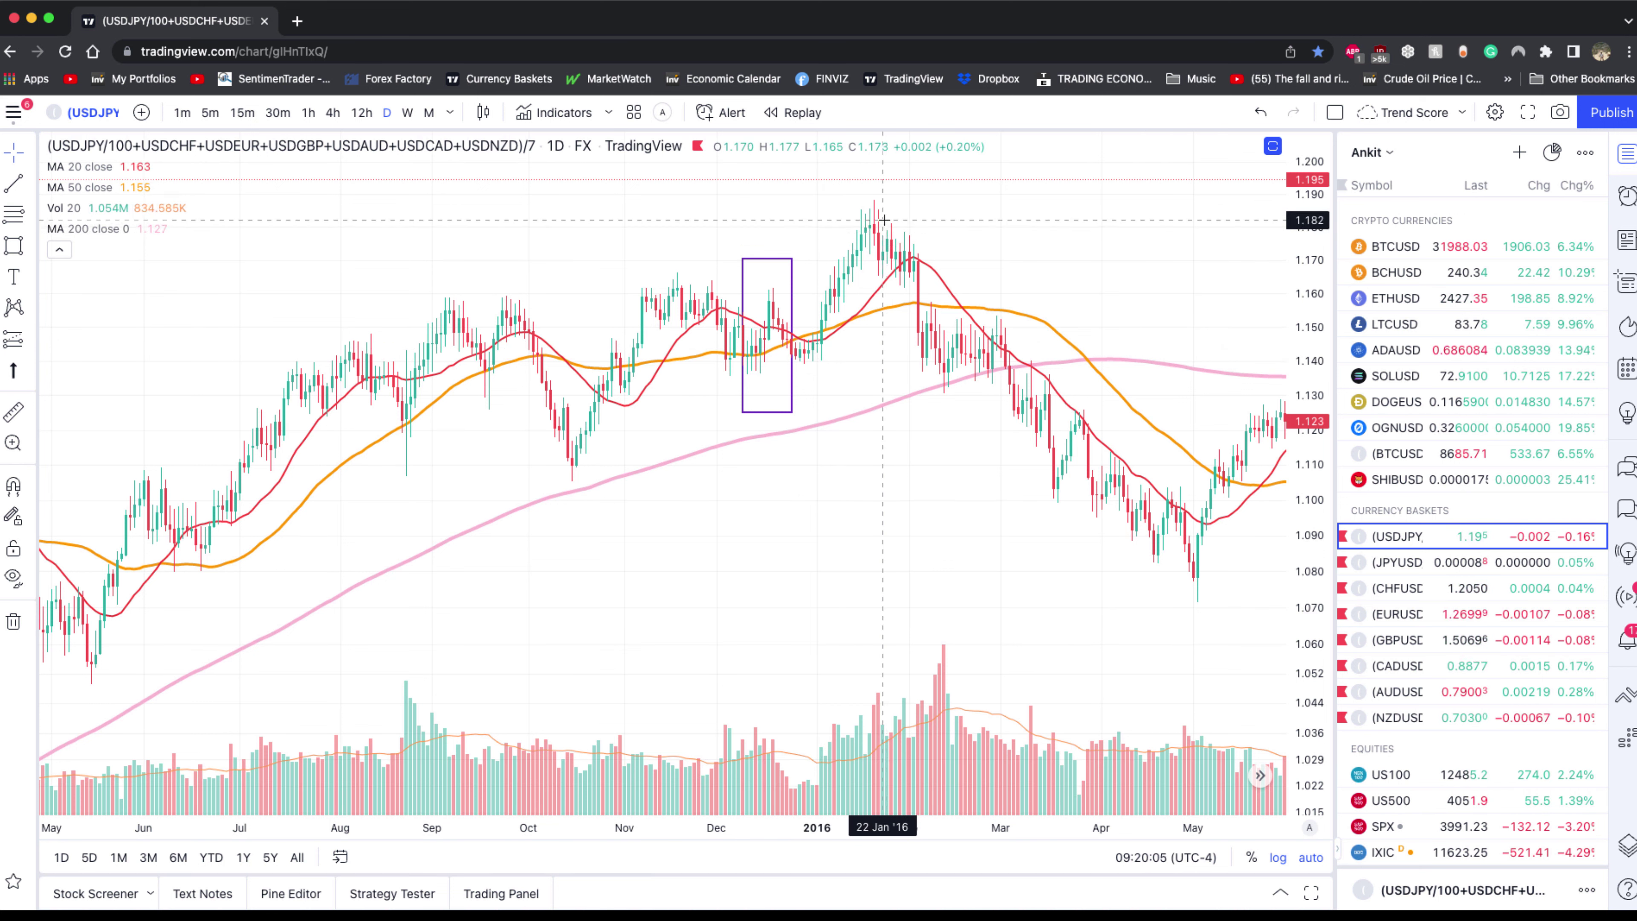
Examine the price action following the December 2015 box through to the boxed periods in December 2016 and March 2017.
key("alt+b")
mouse_move(889, 219)
left_mouse_down()
mouse_move(1063, 413)
mouse_move(1189, 512)
mouse_move(1095, 497)
mouse_move(1141, 487)
mouse_move(553, 478)
mouse_move(580, 480)
left_mouse_up()
key("Escape")
left_click(1245, 489)
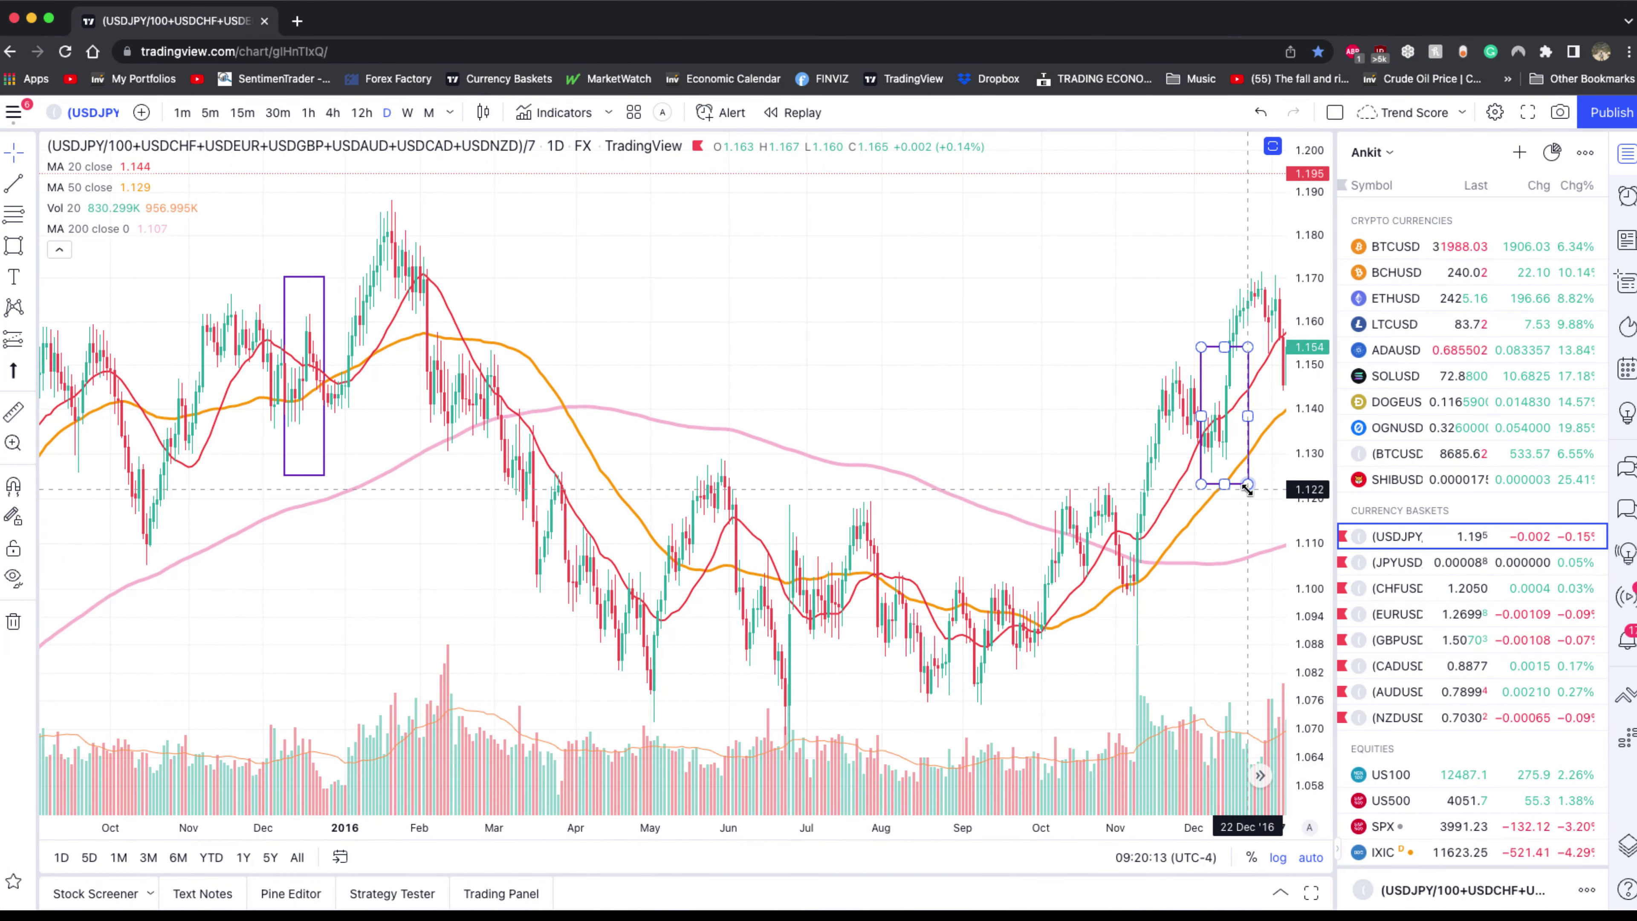
left_click_drag(1150, 490, 932, 492)
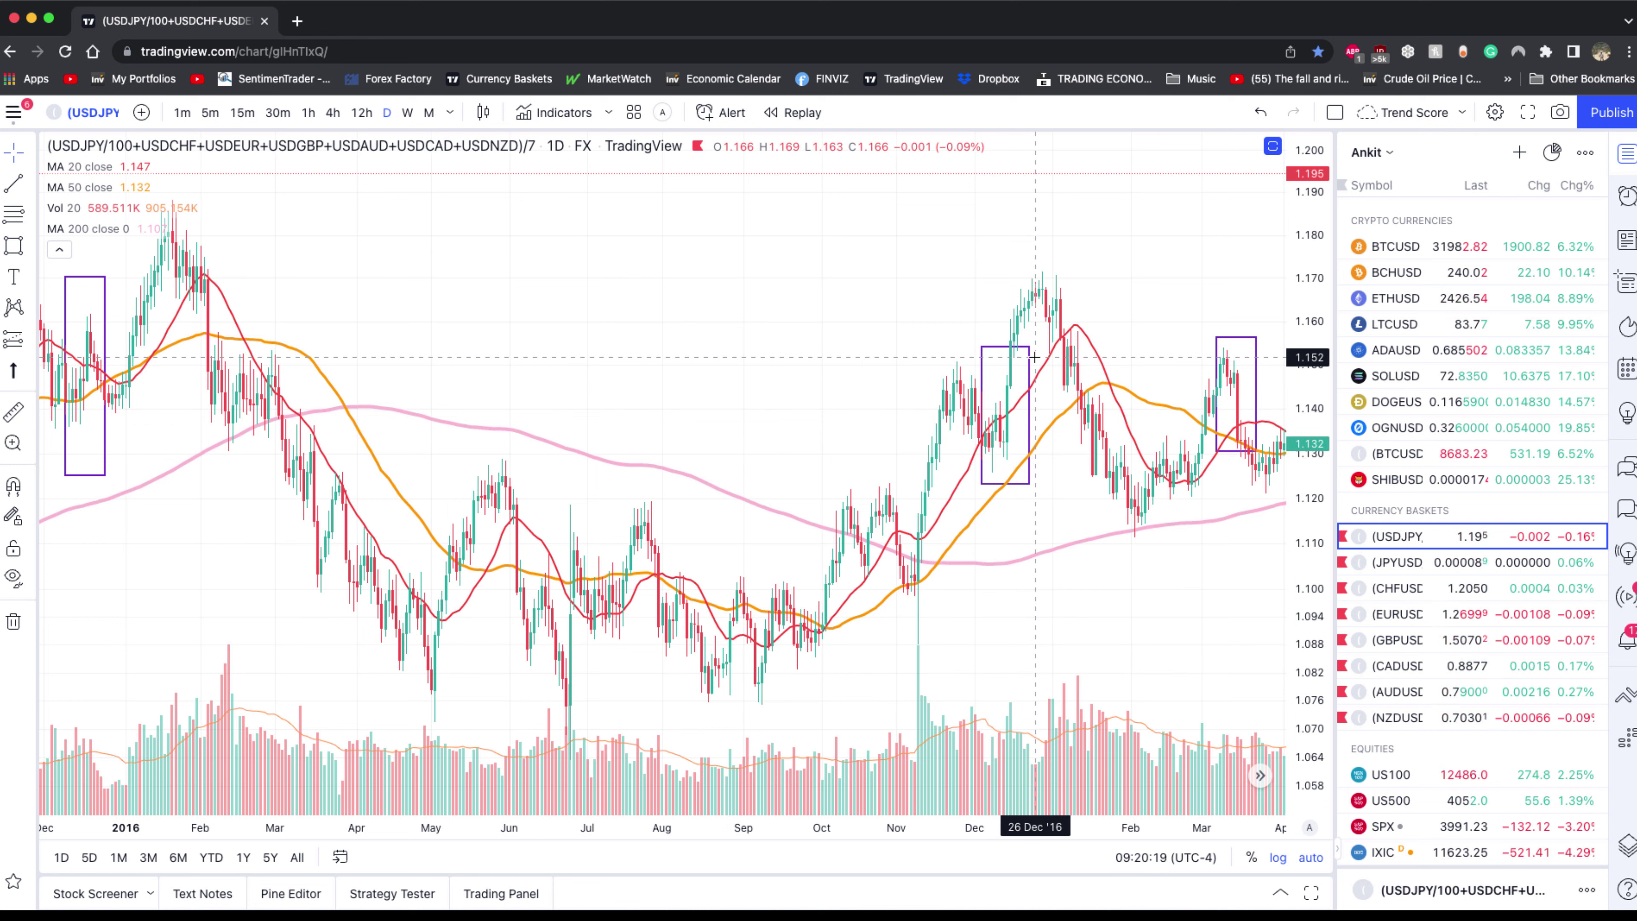
Sketch temporary freehand strokes over the November–December 2016 rally and pullback, the July–October 2016 range near 1.100 and the early 2017 decline.
key("super+shift+a")
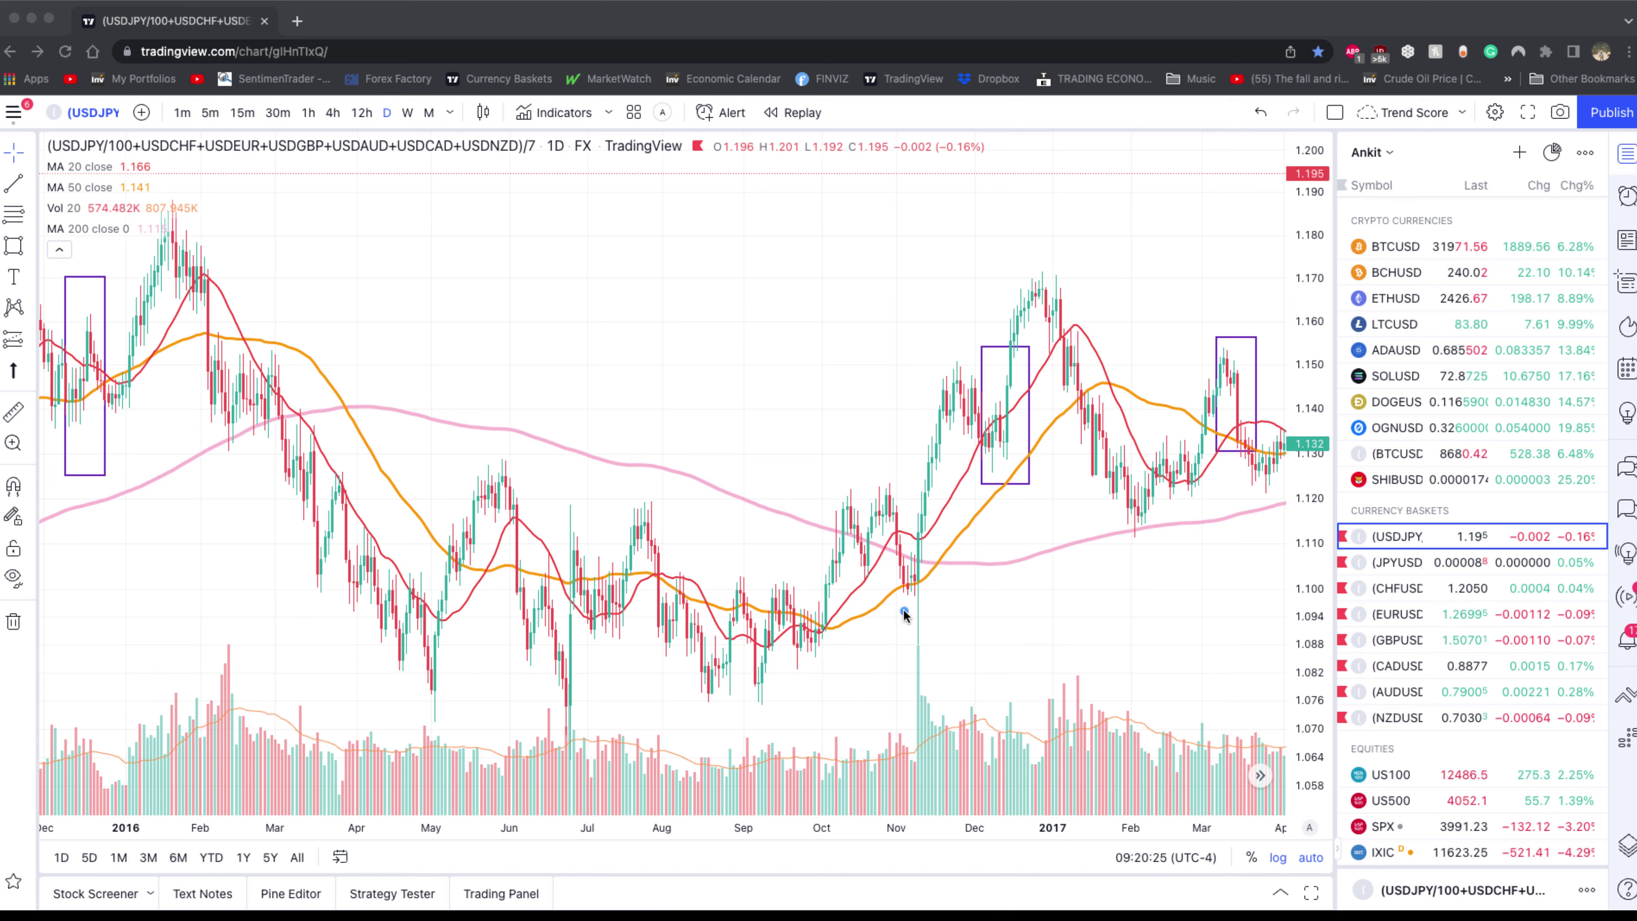
mouse_move(909, 643)
left_mouse_down()
mouse_move(952, 387)
mouse_move(1000, 449)
left_mouse_up()
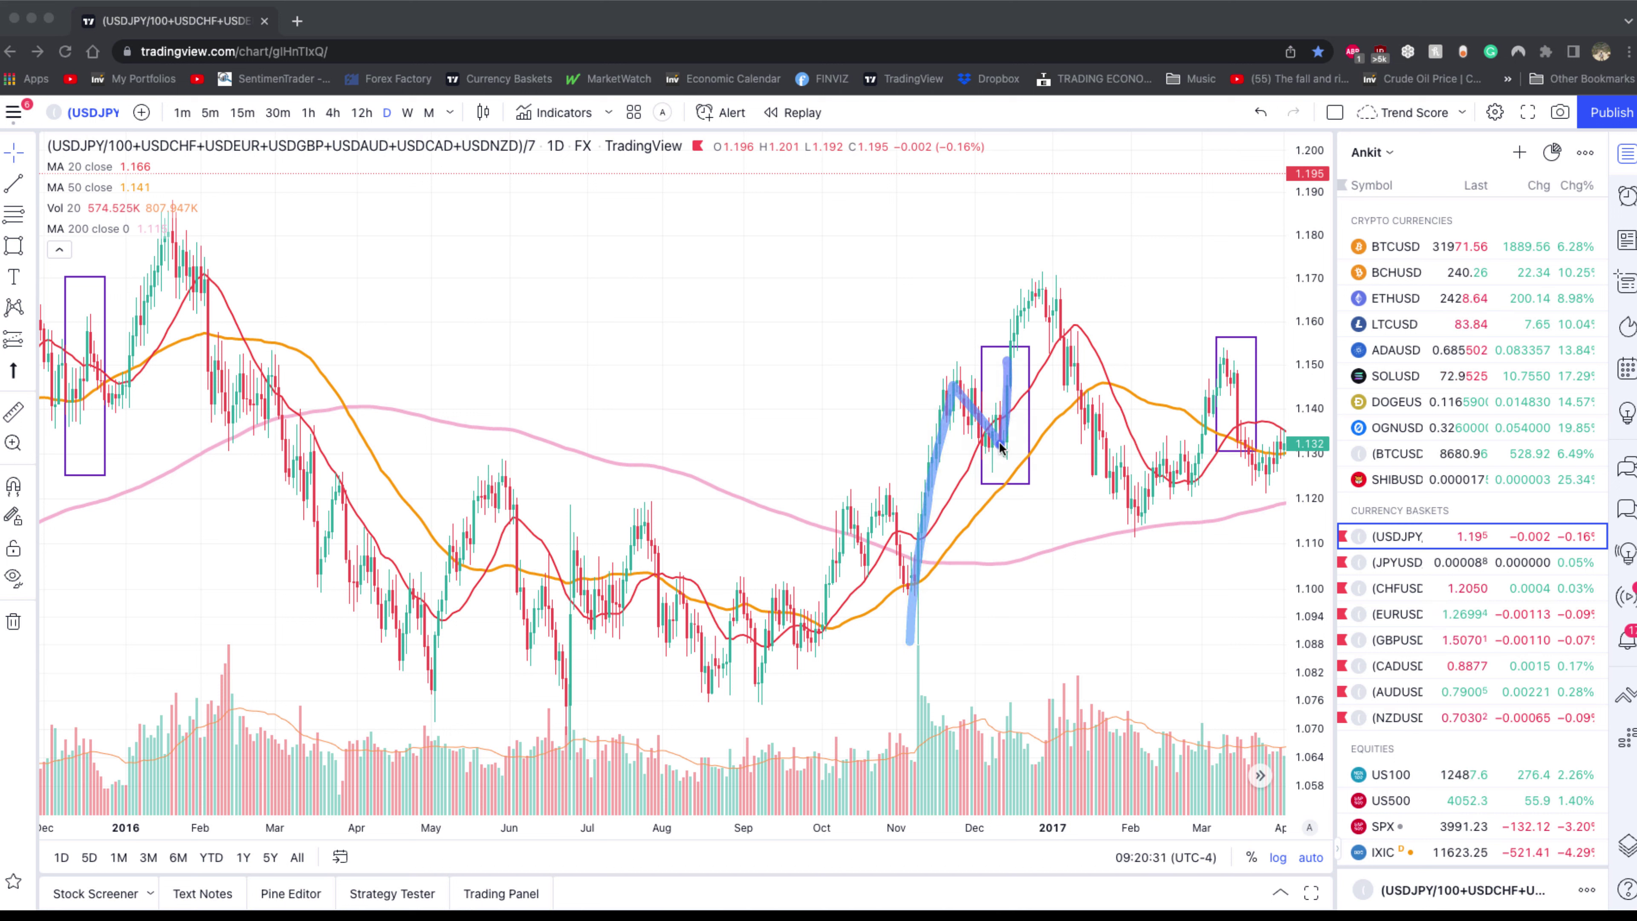
mouse_move(981, 387)
left_mouse_down()
mouse_move(1027, 378)
mouse_move(1014, 373)
left_mouse_up()
left_click_drag(606, 582, 850, 586)
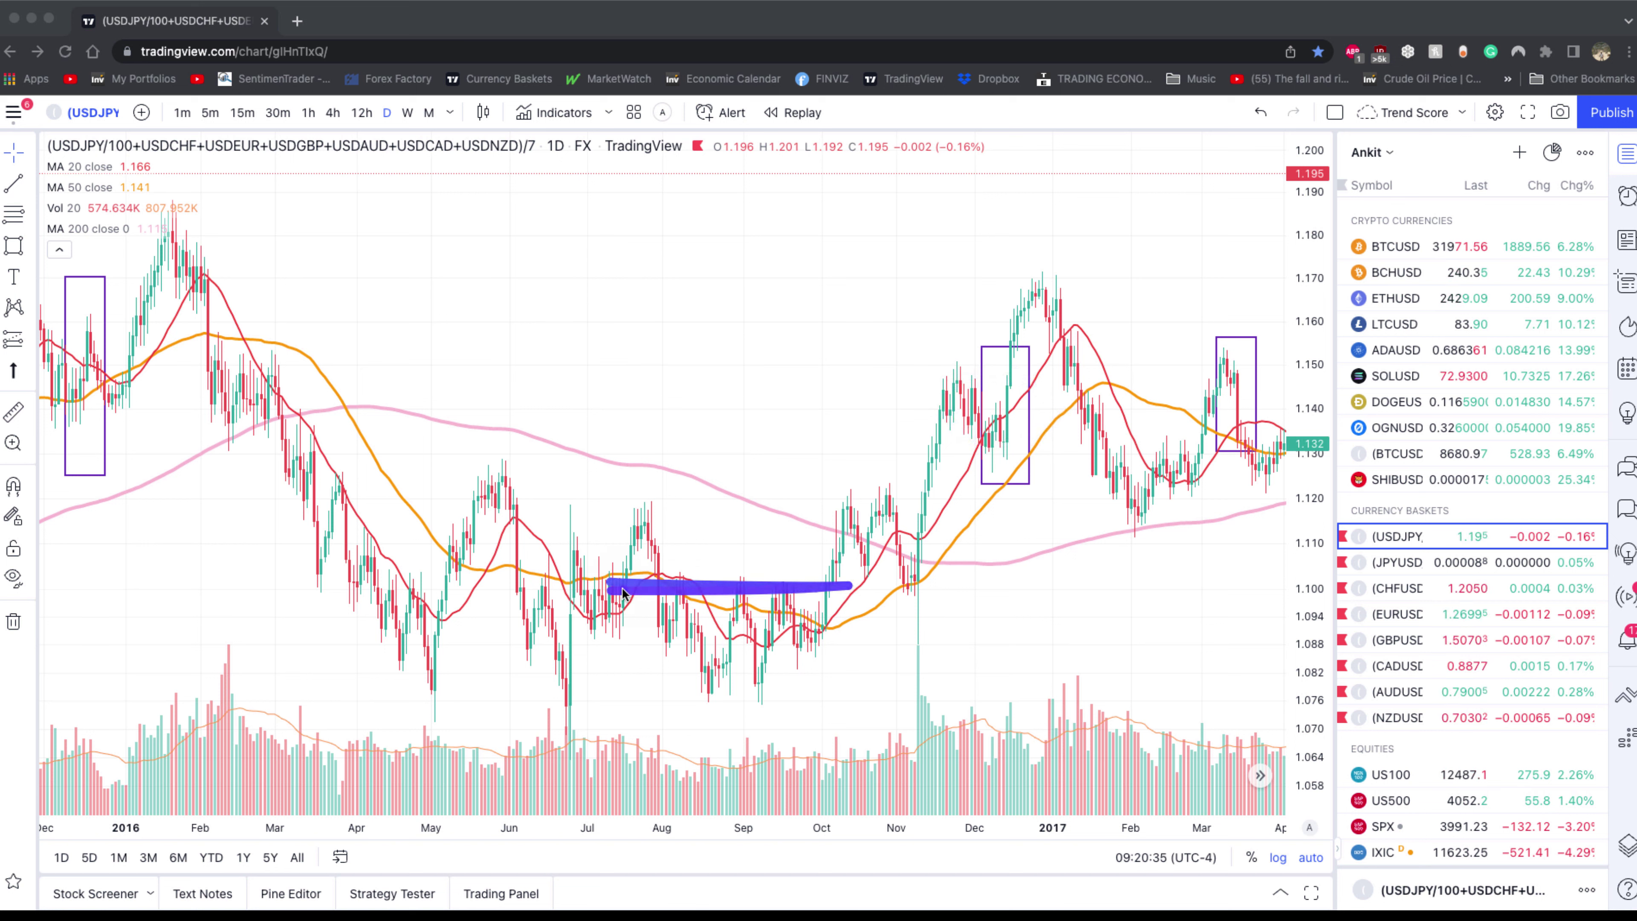
mouse_move(1046, 387)
left_mouse_down()
mouse_move(1024, 294)
mouse_move(1215, 509)
left_mouse_up()
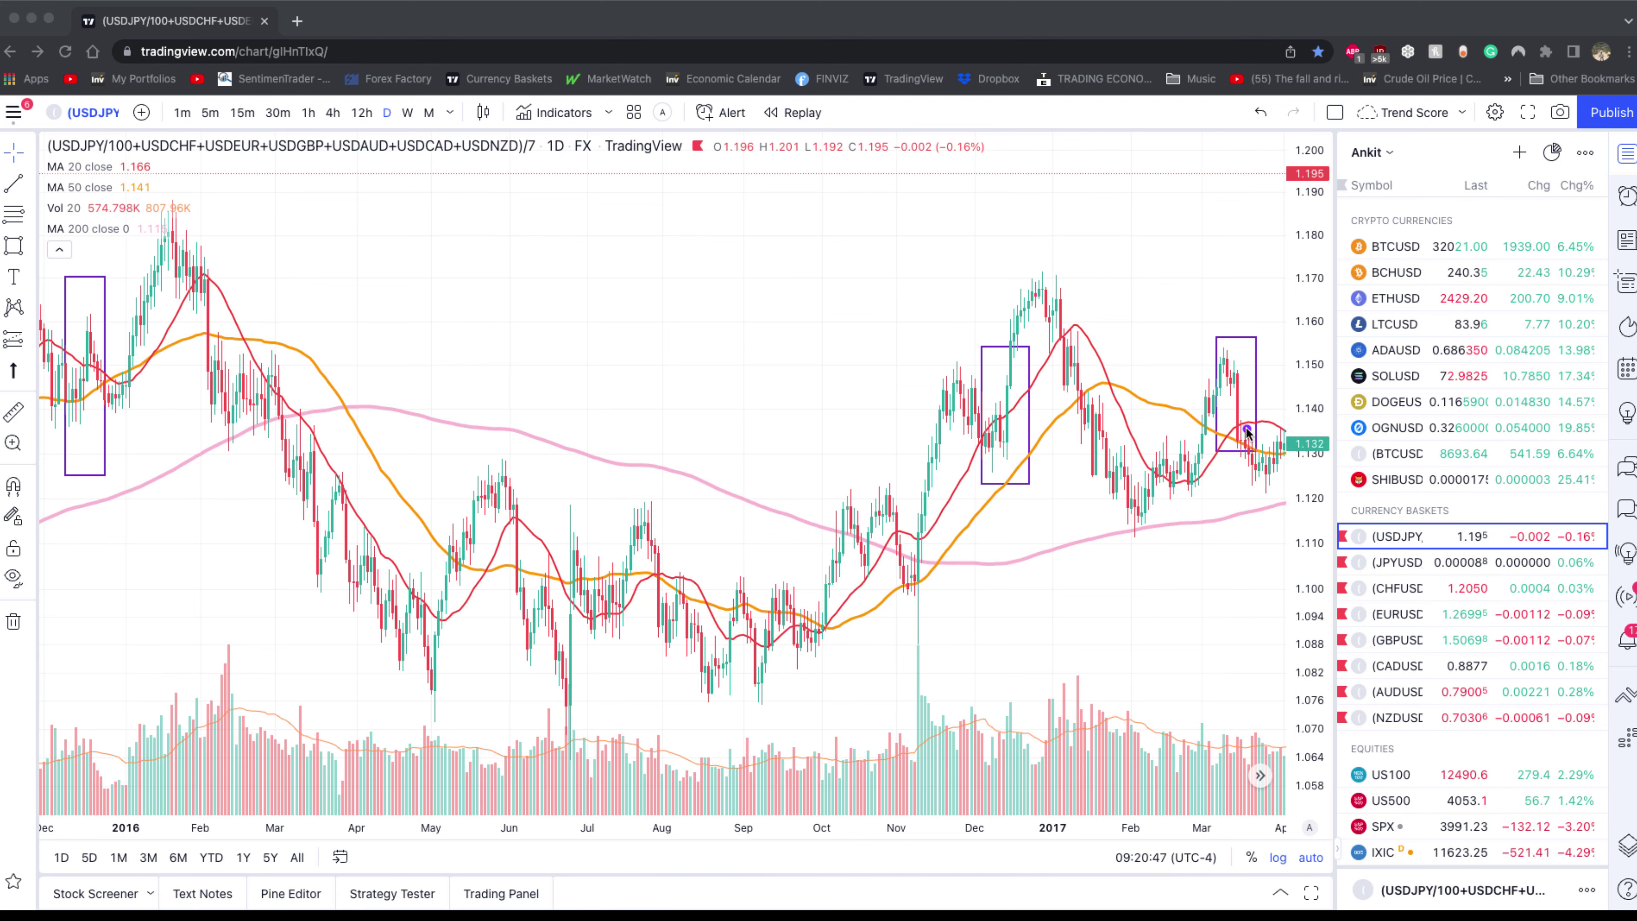
Examine the price action around the boxed periods in June 2017, around the start of 2018, in March 2018 and in June 2018.
left_click_drag(1199, 452, 817, 511)
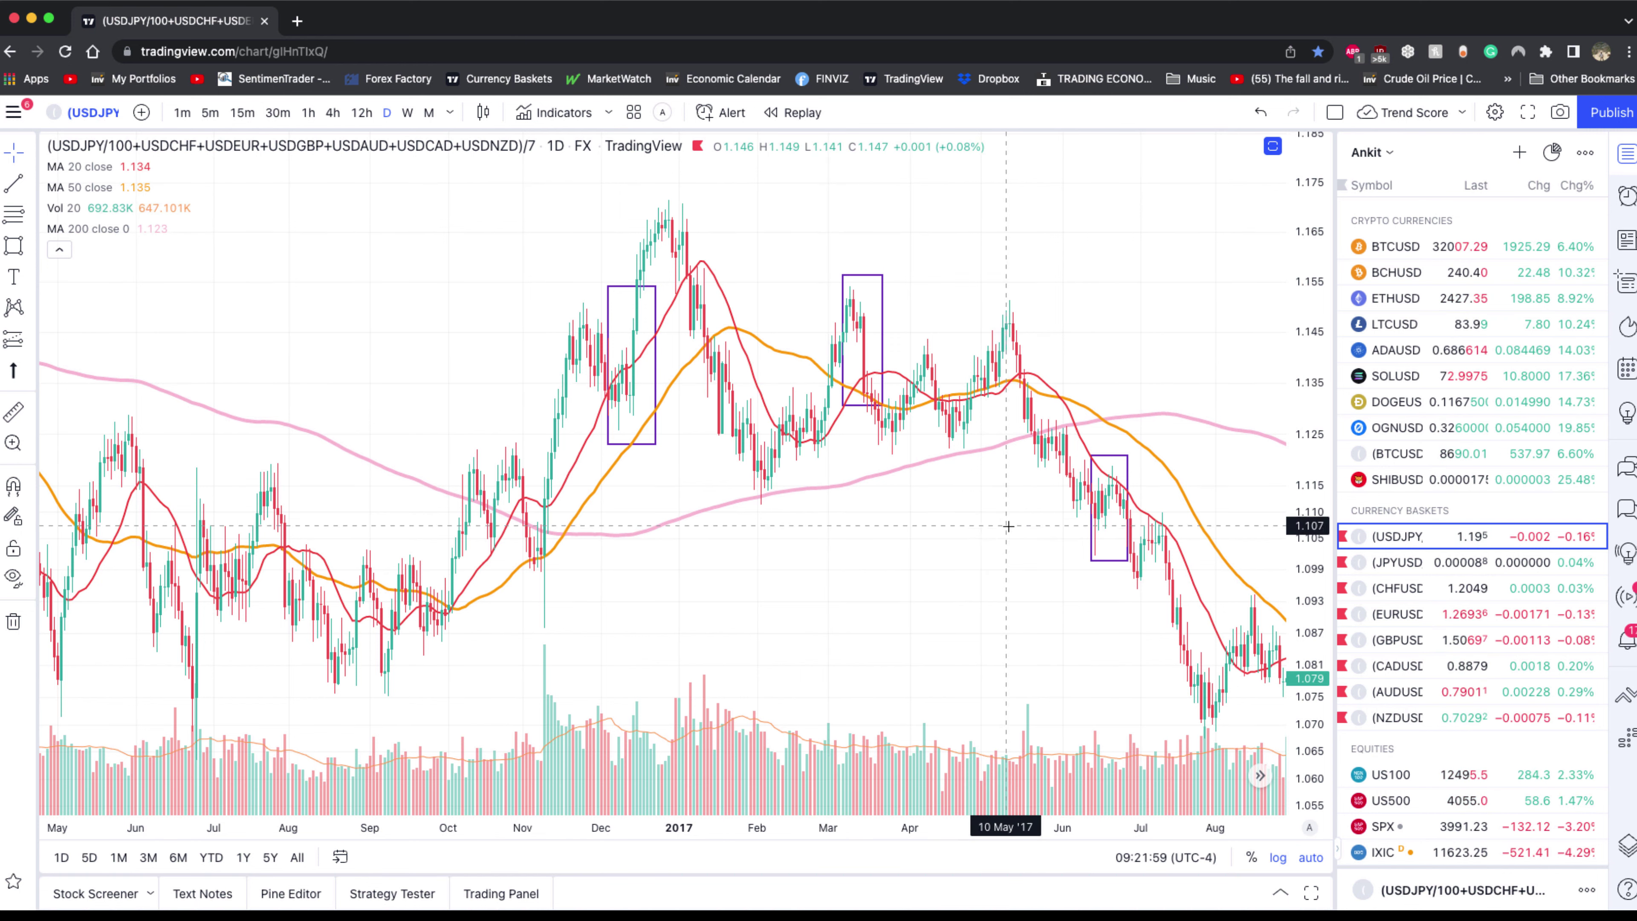
left_click_drag(1002, 523, 837, 548)
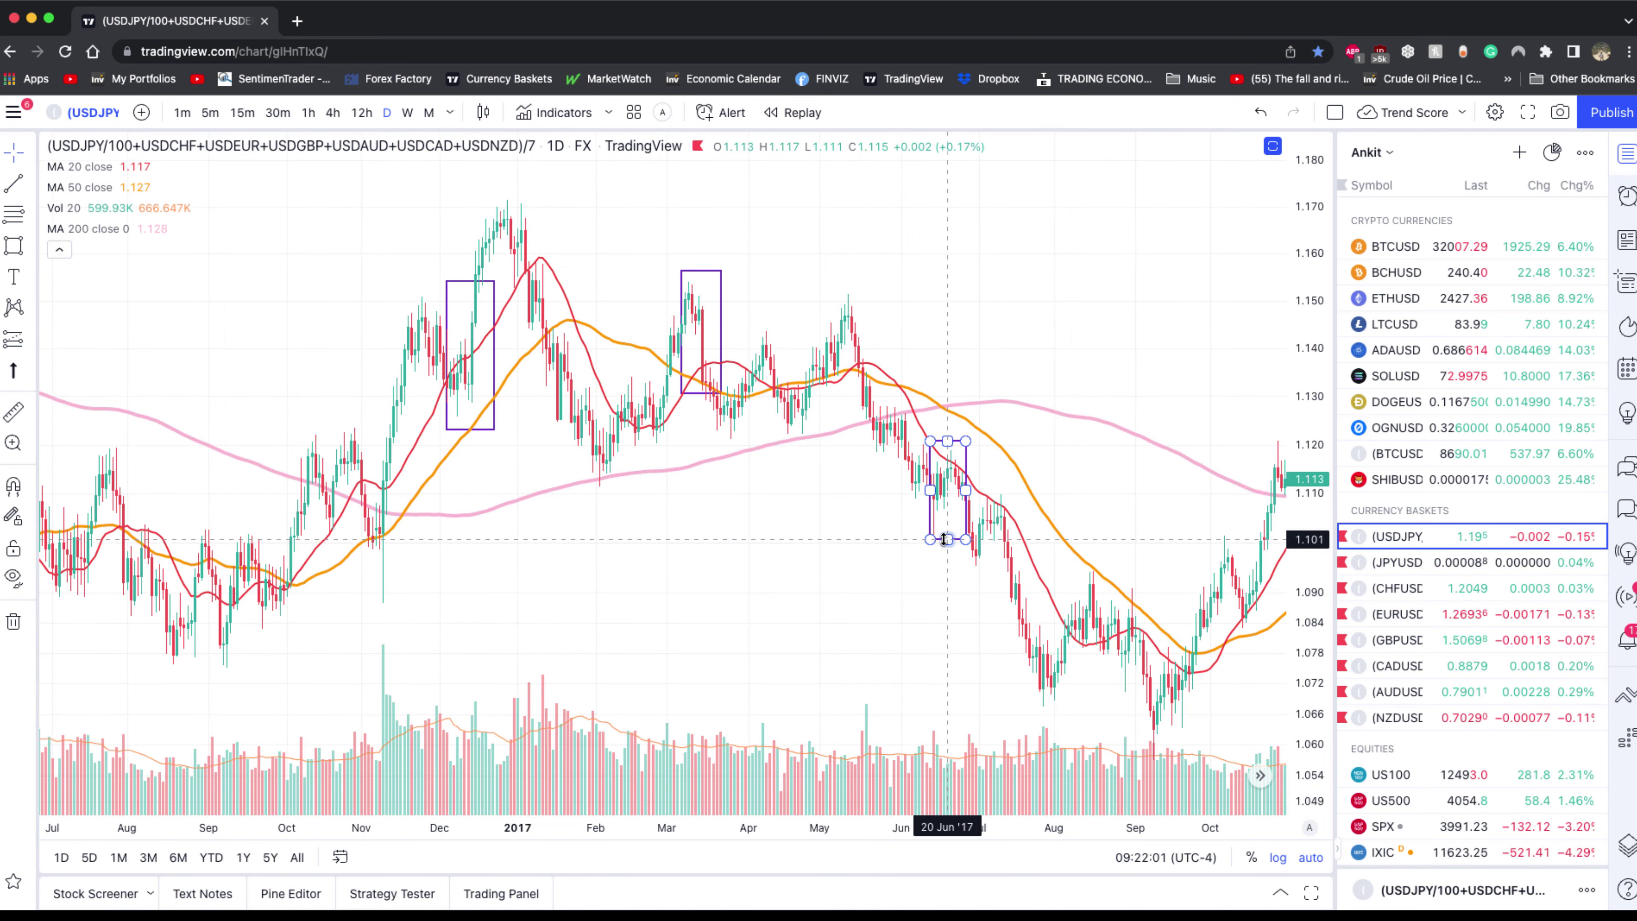
left_click_drag(864, 476, 706, 475)
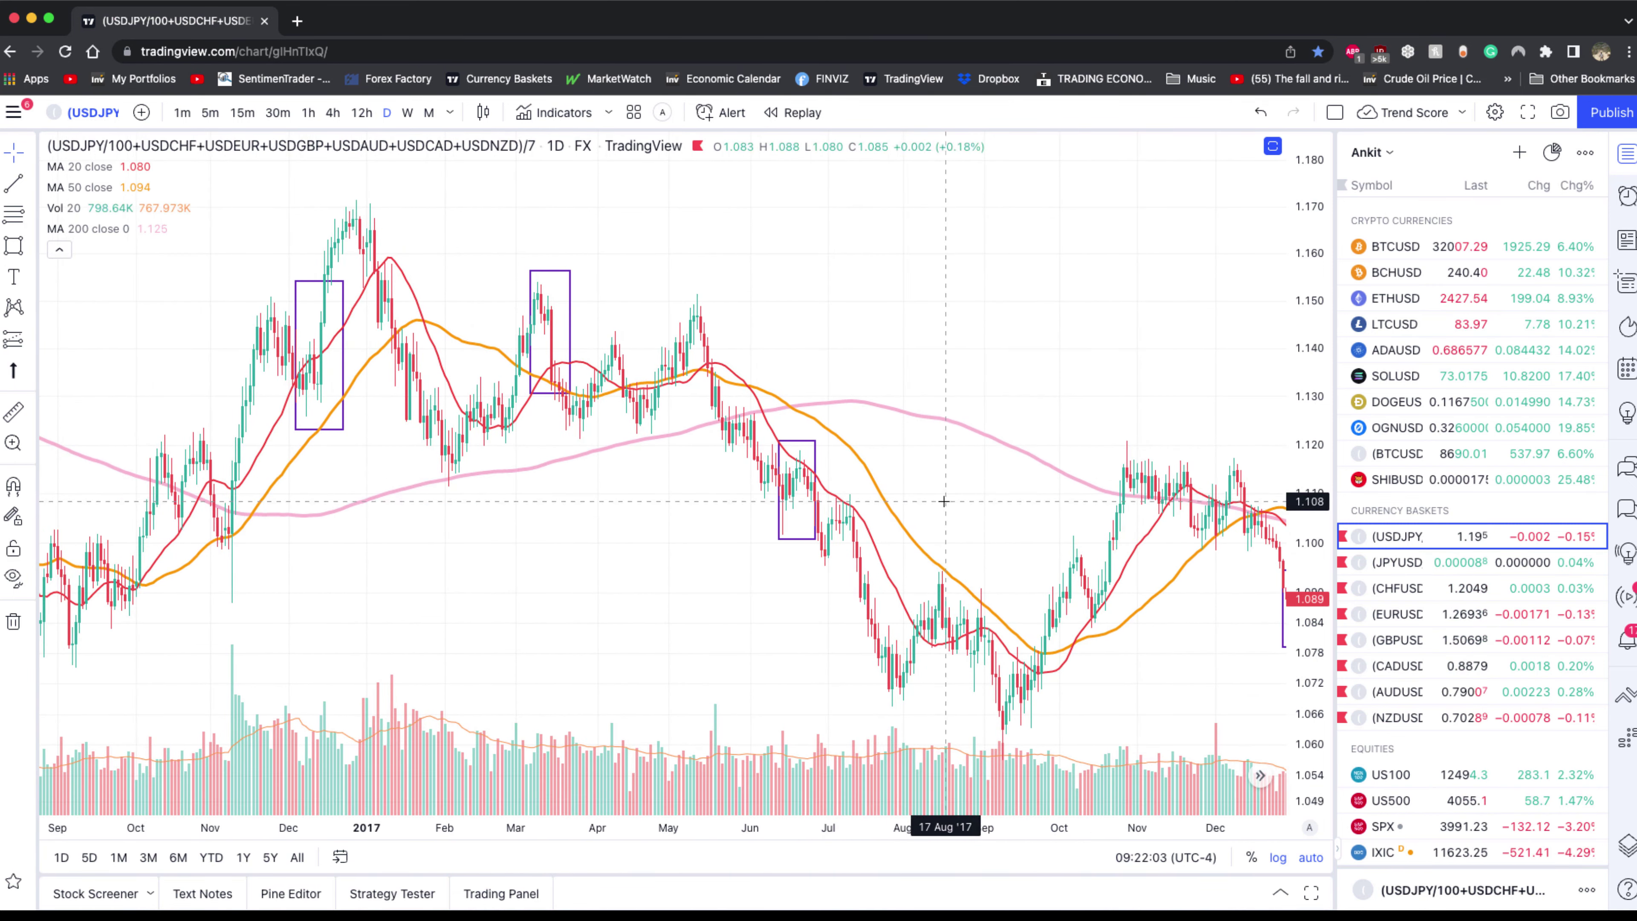
left_click_drag(946, 490, 828, 490)
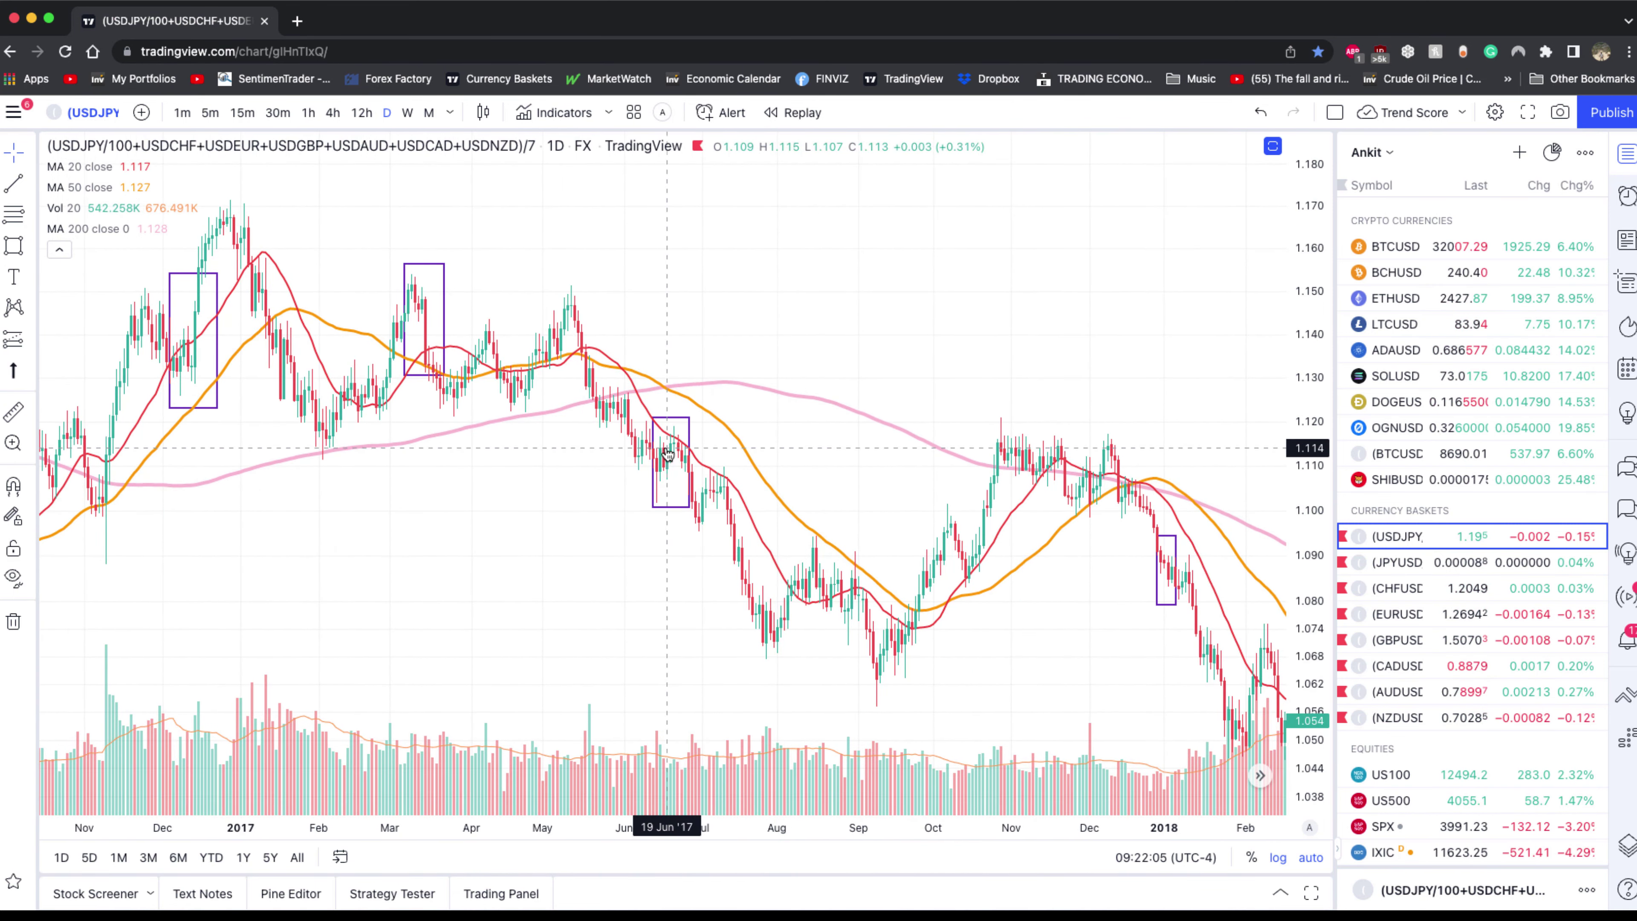
key("b")
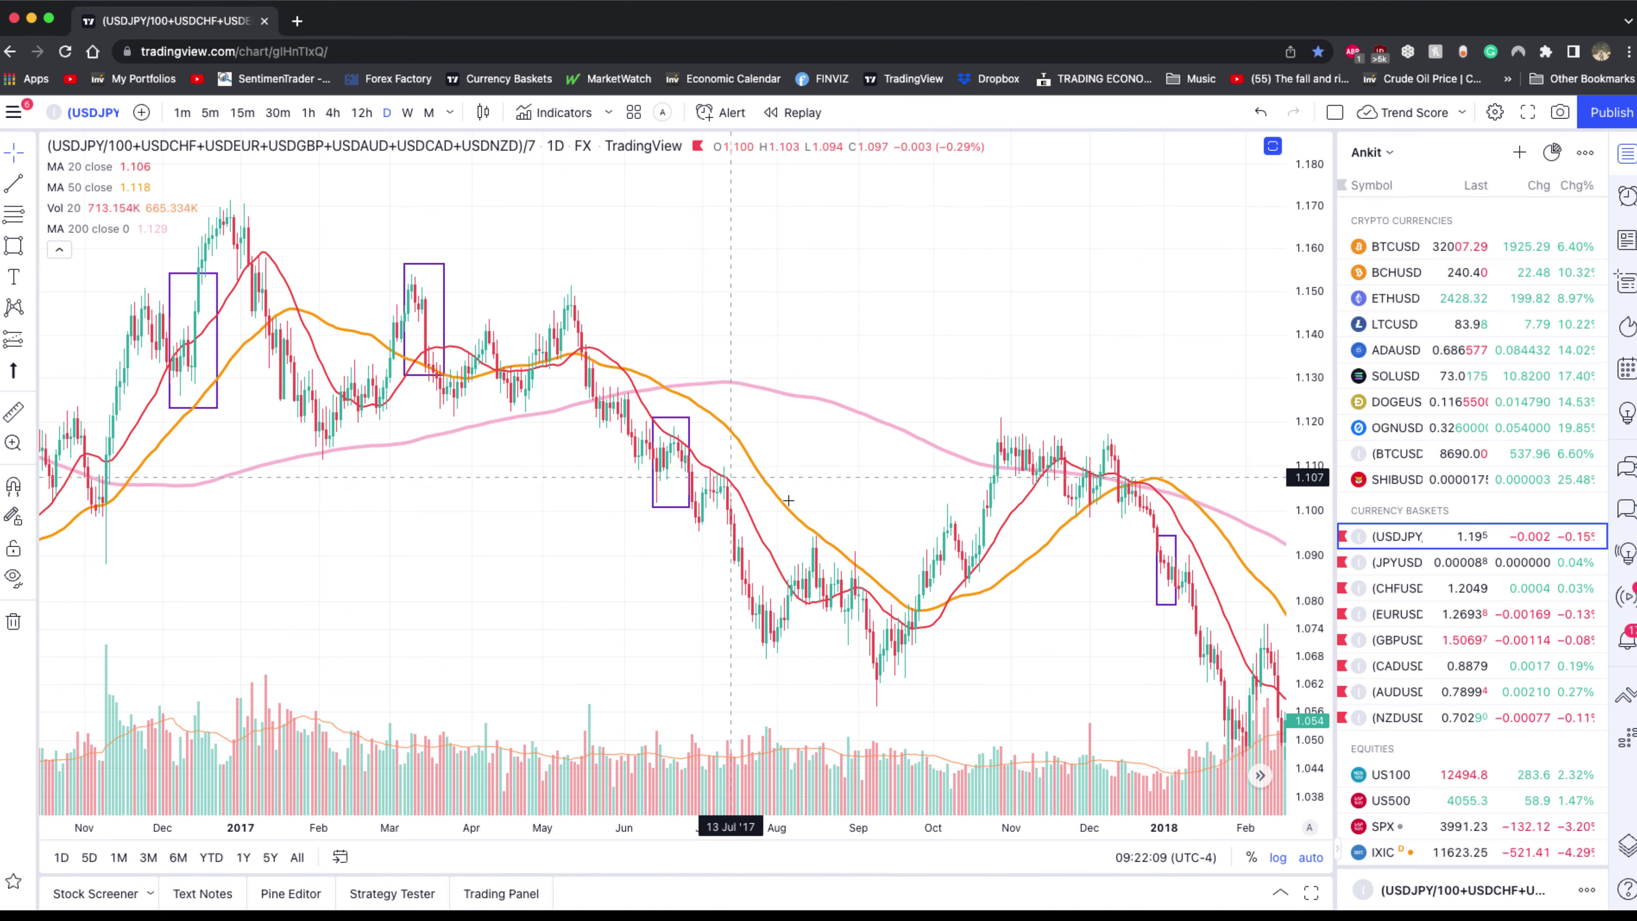
scroll(690, 509, "right", 5)
scroll(681, 531, "right", 2)
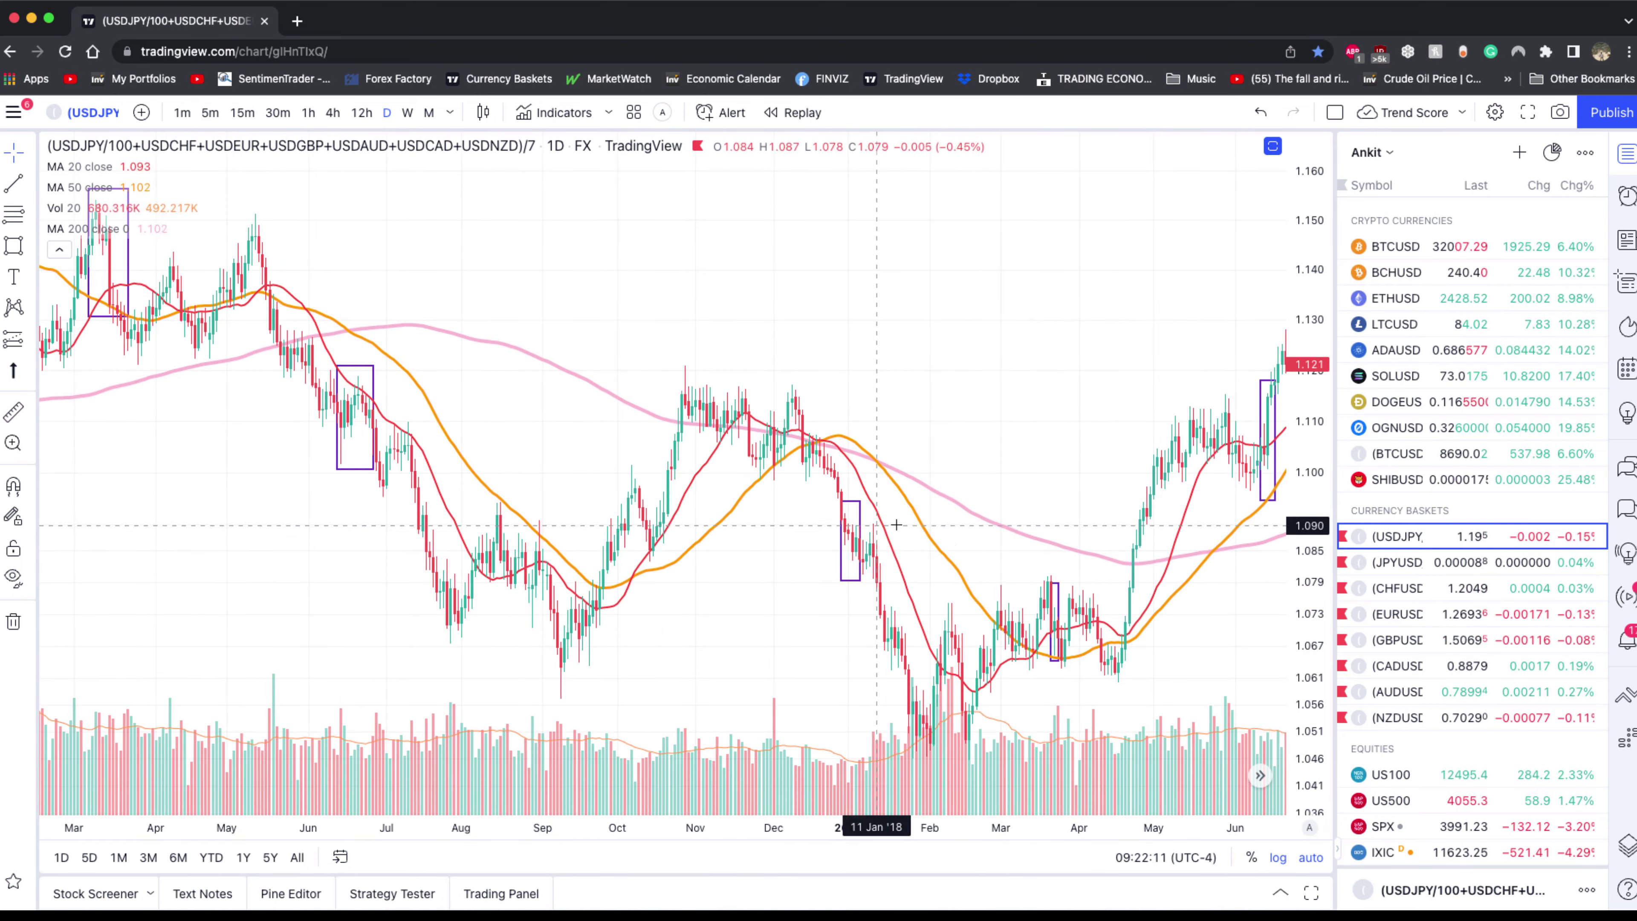
key("b")
mouse_move(845, 508)
left_mouse_down()
mouse_move(809, 565)
mouse_move(849, 504)
mouse_move(897, 600)
left_mouse_up()
scroll(902, 602, "right", 10)
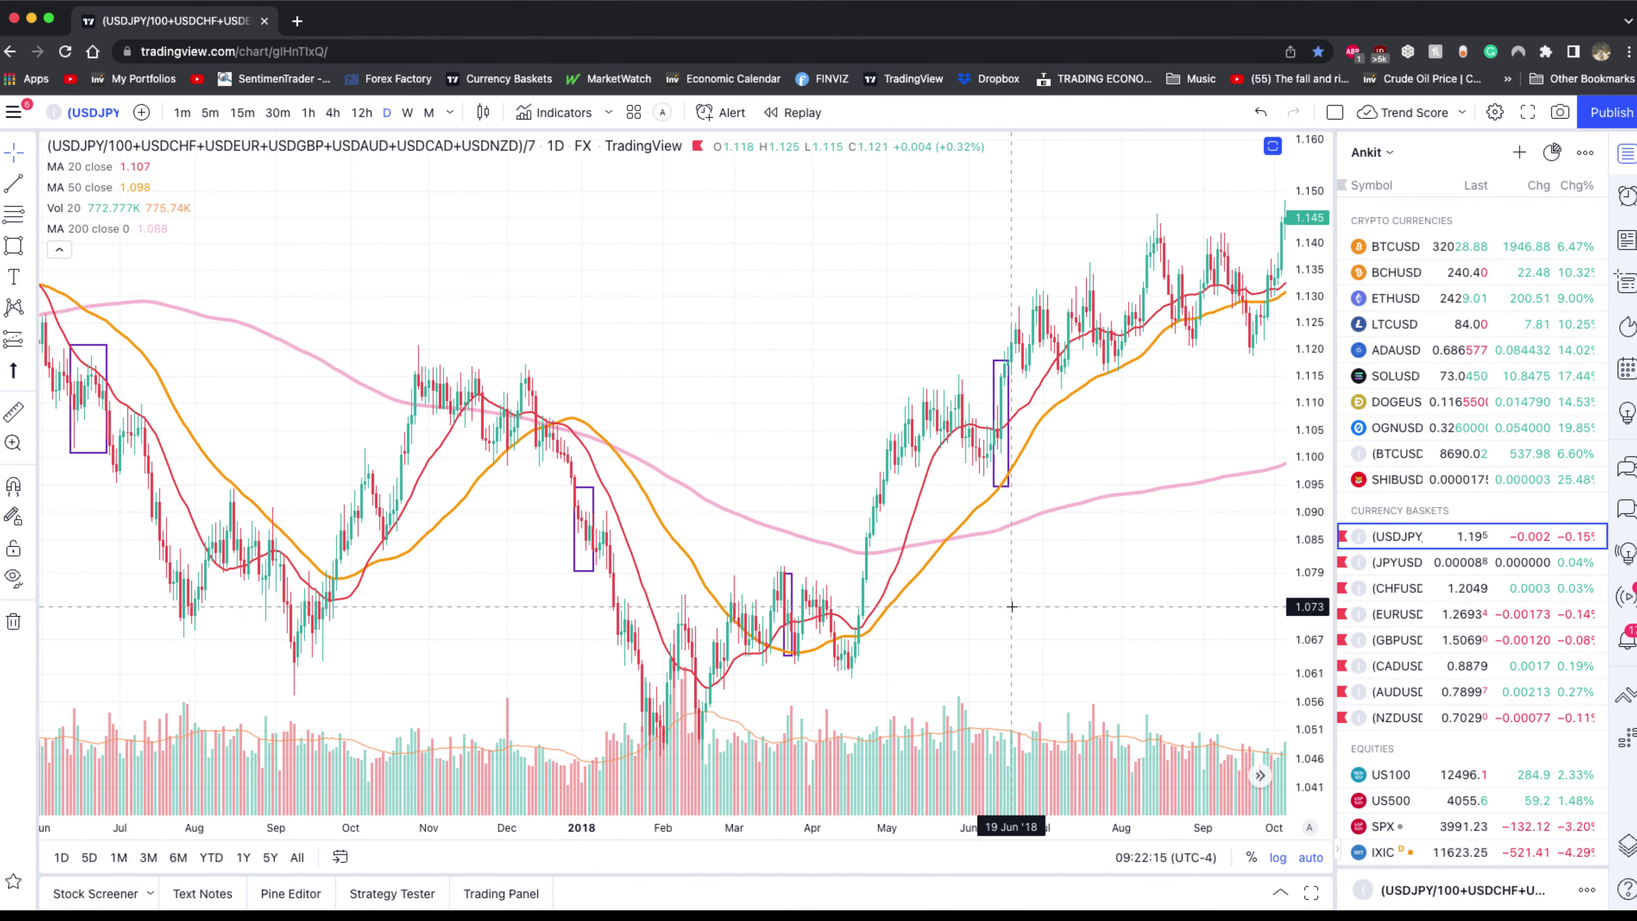
scroll(931, 609, "right", 3)
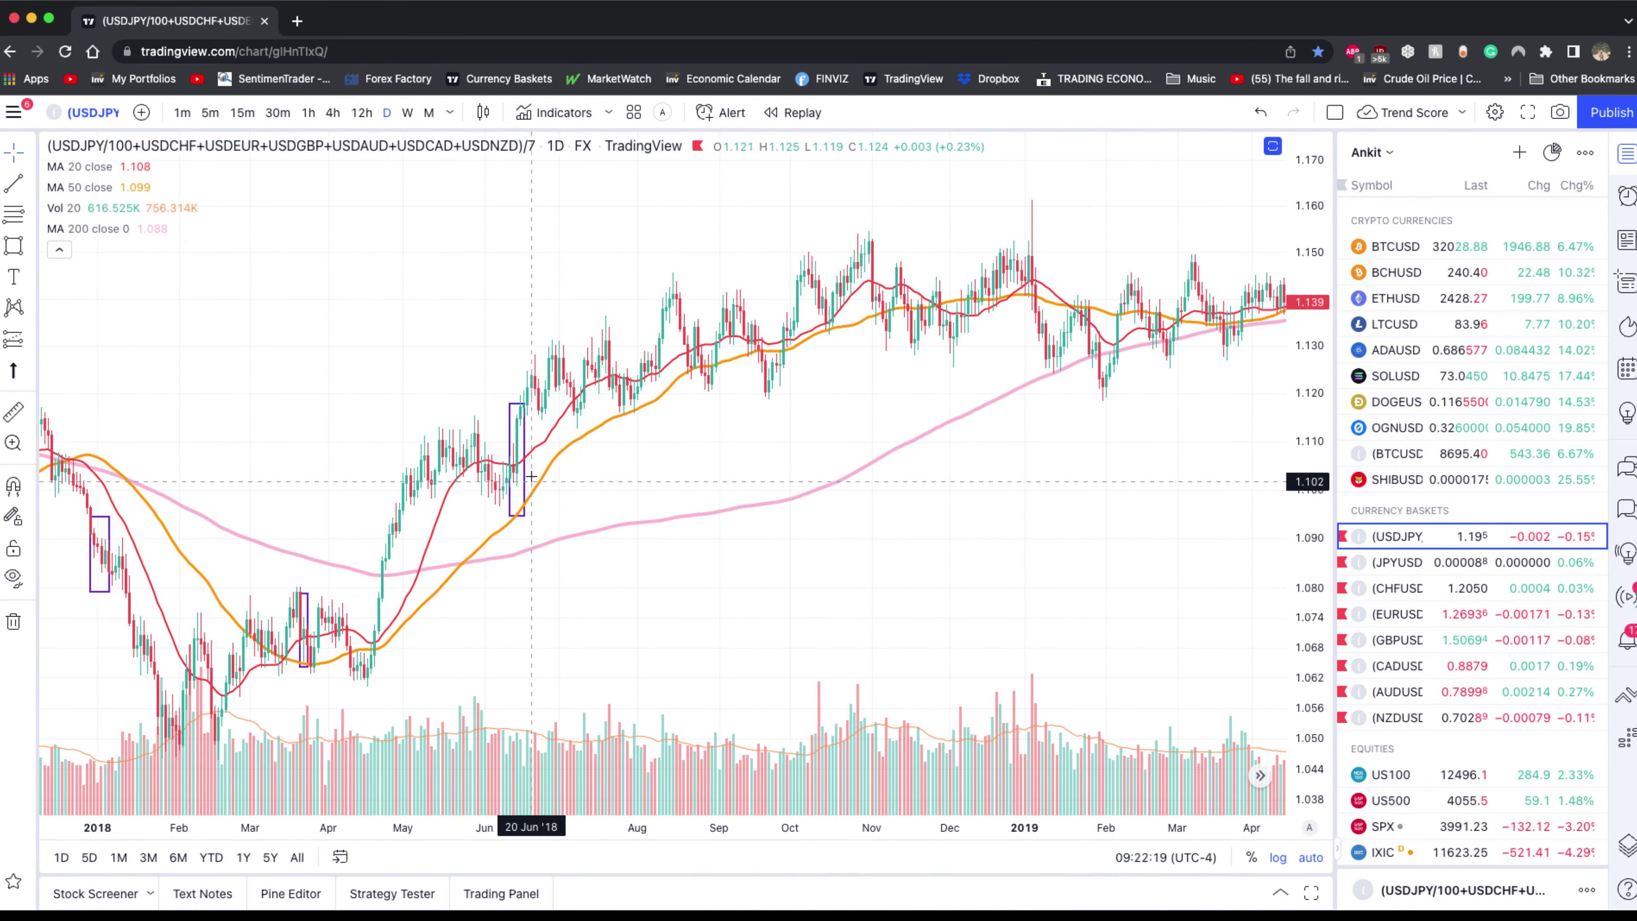
Highlight the price action around the March and June 2018 boxes with temporary freehand strokes, outlining the June 2018 box.
key("alt+b")
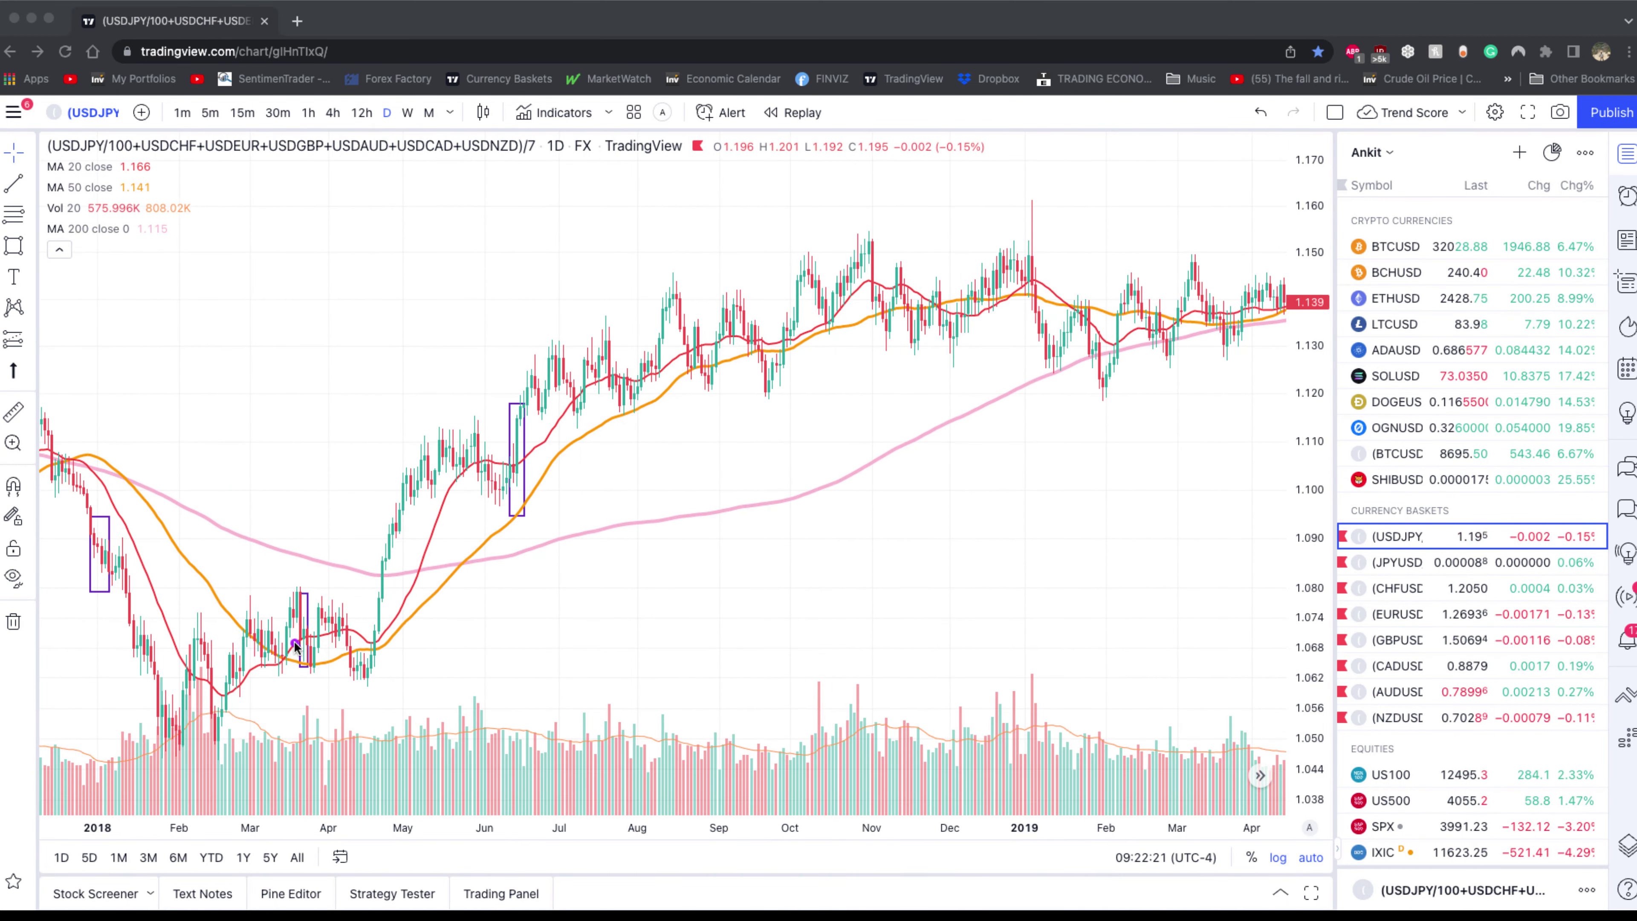
mouse_move(274, 348)
left_mouse_down()
mouse_move(283, 336)
mouse_move(650, 509)
left_mouse_up()
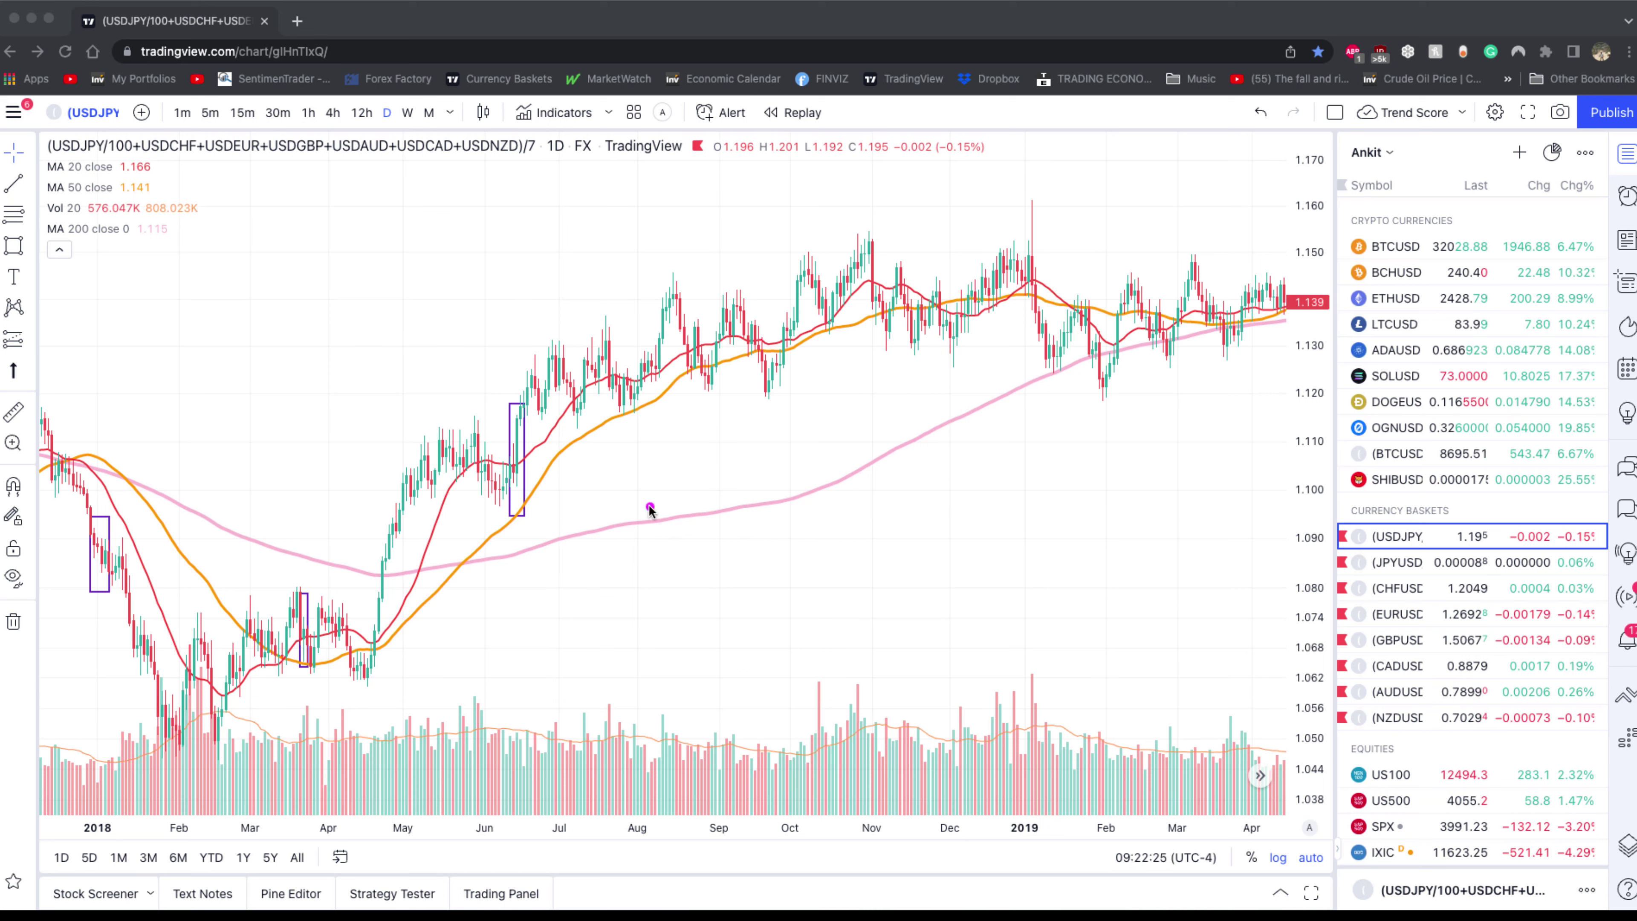
mouse_move(661, 484)
left_mouse_down()
mouse_move(669, 506)
mouse_move(681, 427)
left_mouse_up()
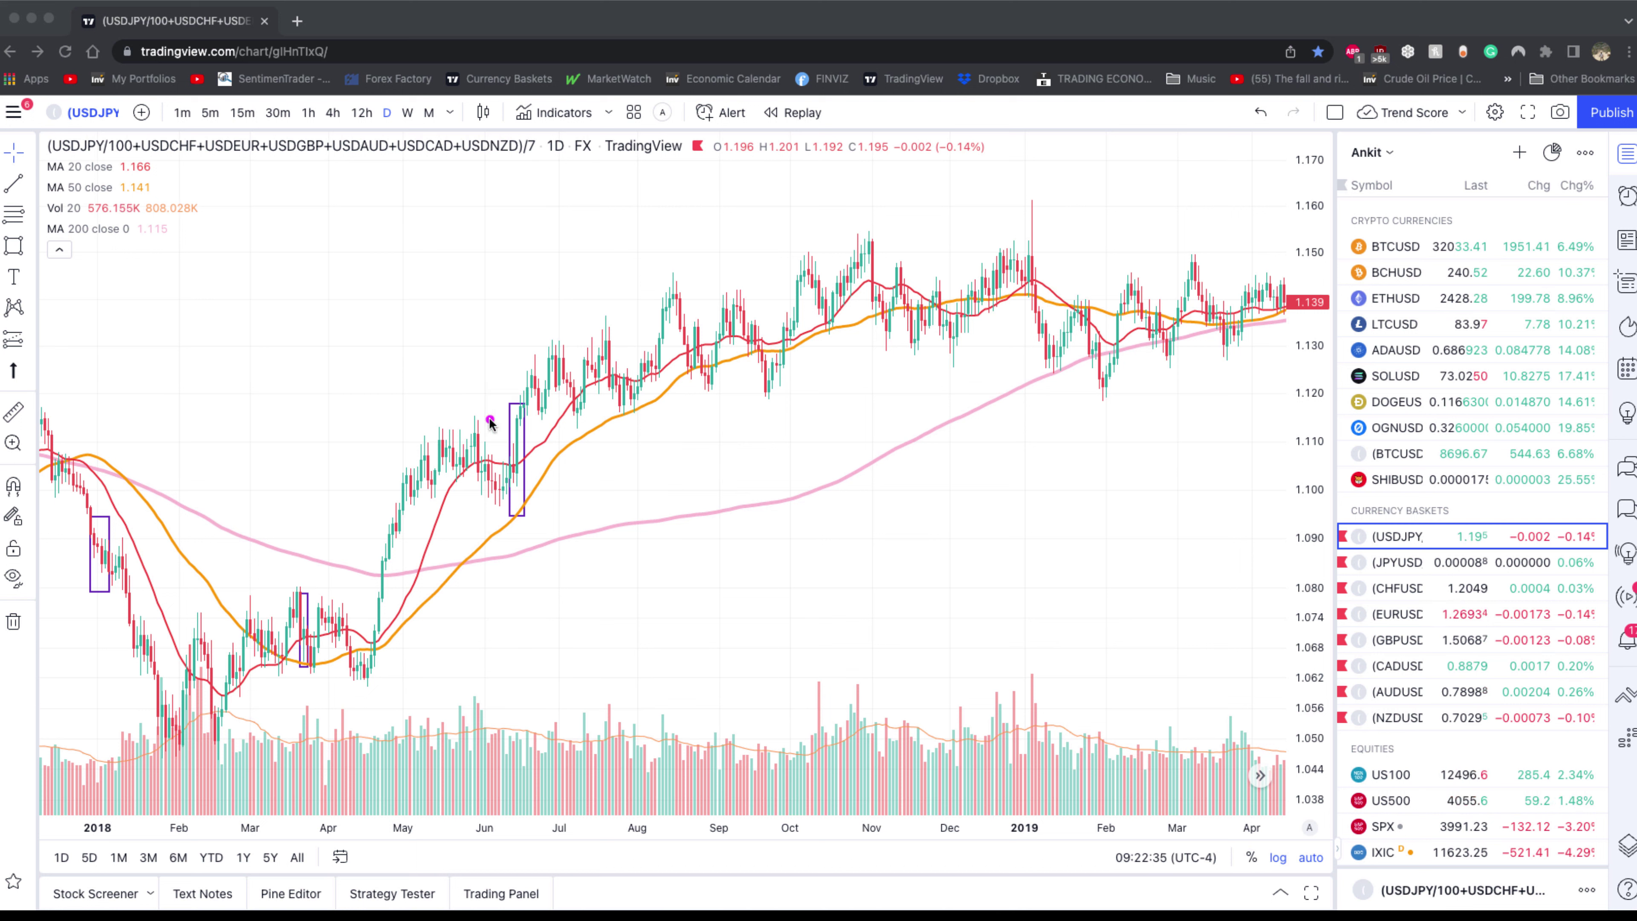
mouse_move(538, 515)
left_mouse_down()
mouse_move(502, 519)
mouse_move(503, 382)
left_mouse_up()
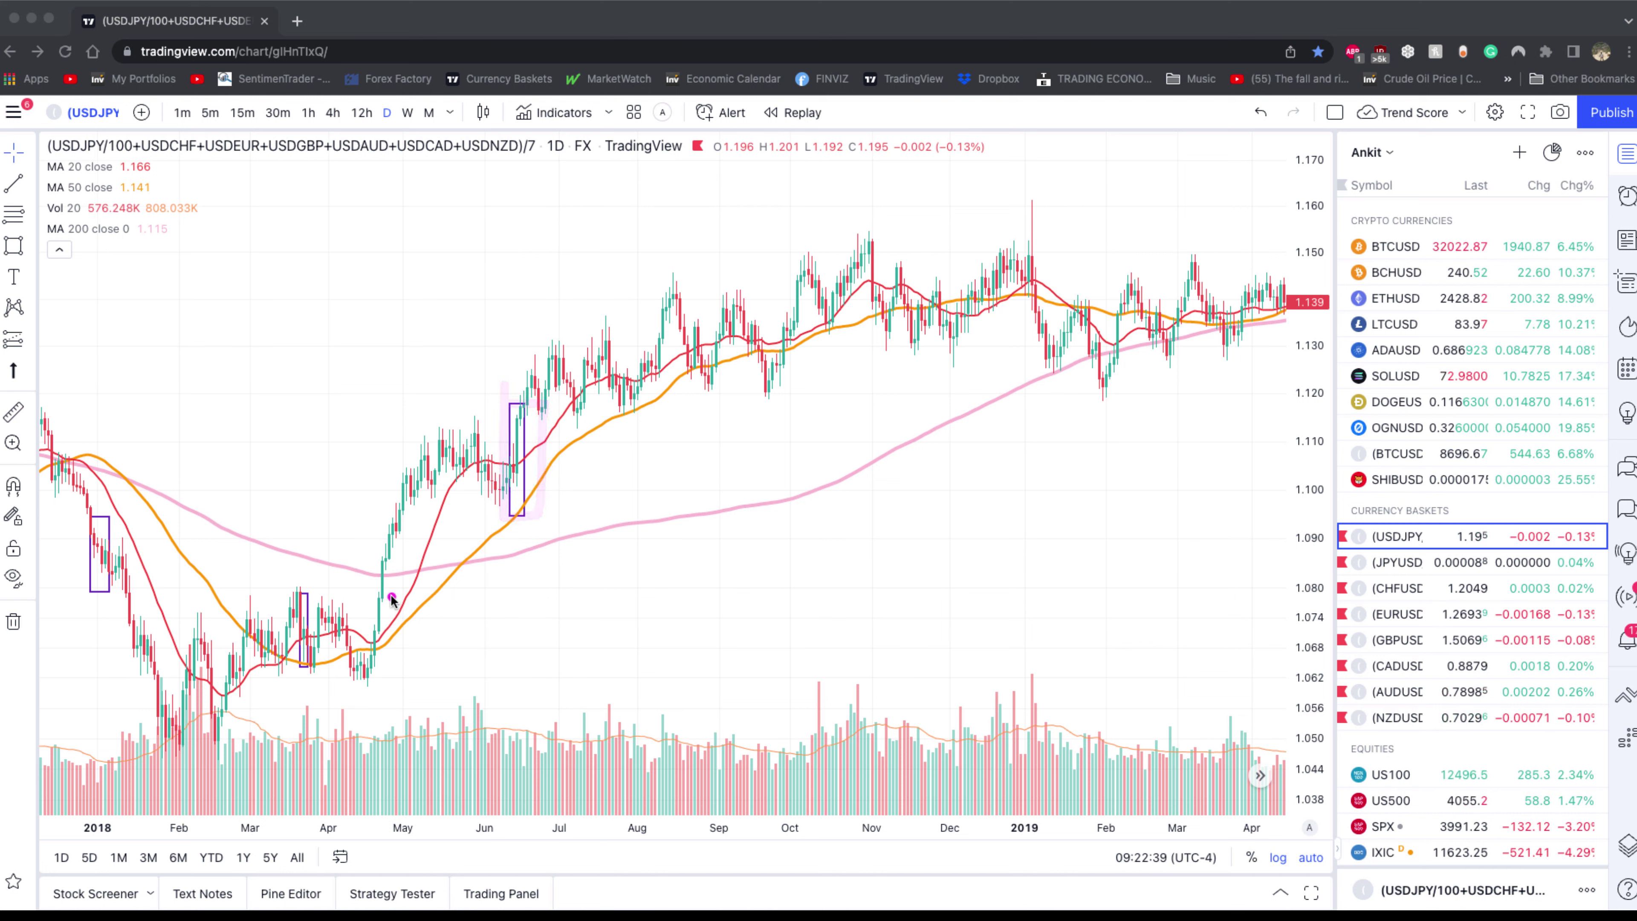
Trace the rally from April 2018 into the June 2018 box and the rising trend from there to December 2018.
left_click_drag(368, 674, 436, 461)
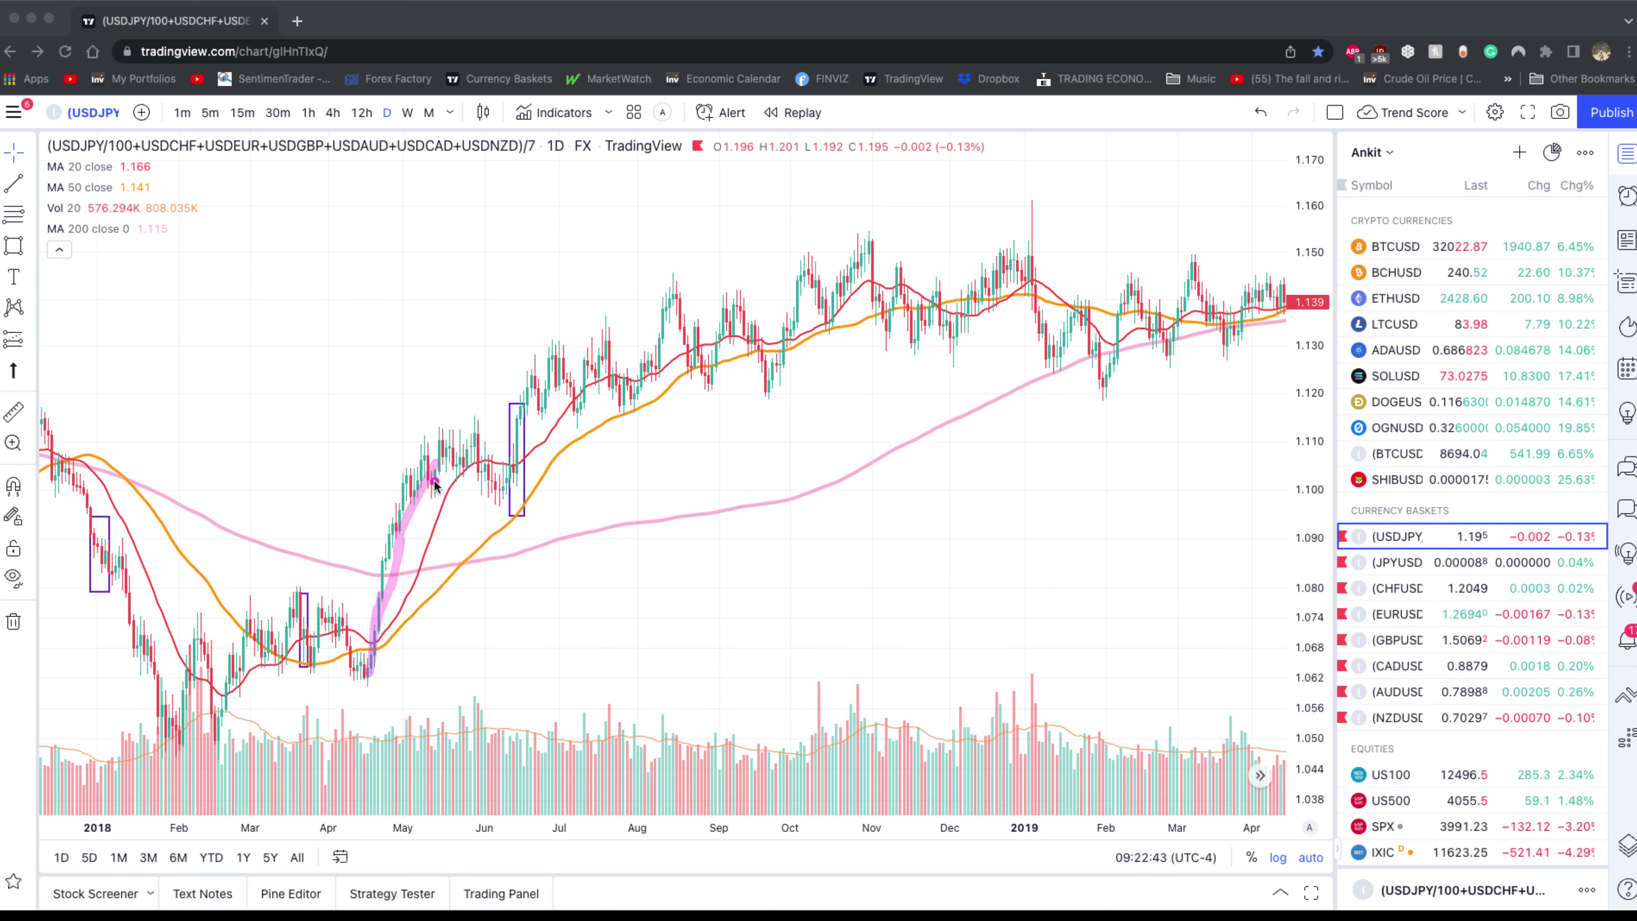
mouse_move(367, 640)
left_mouse_down()
mouse_move(405, 459)
mouse_move(487, 497)
mouse_move(529, 382)
left_mouse_up()
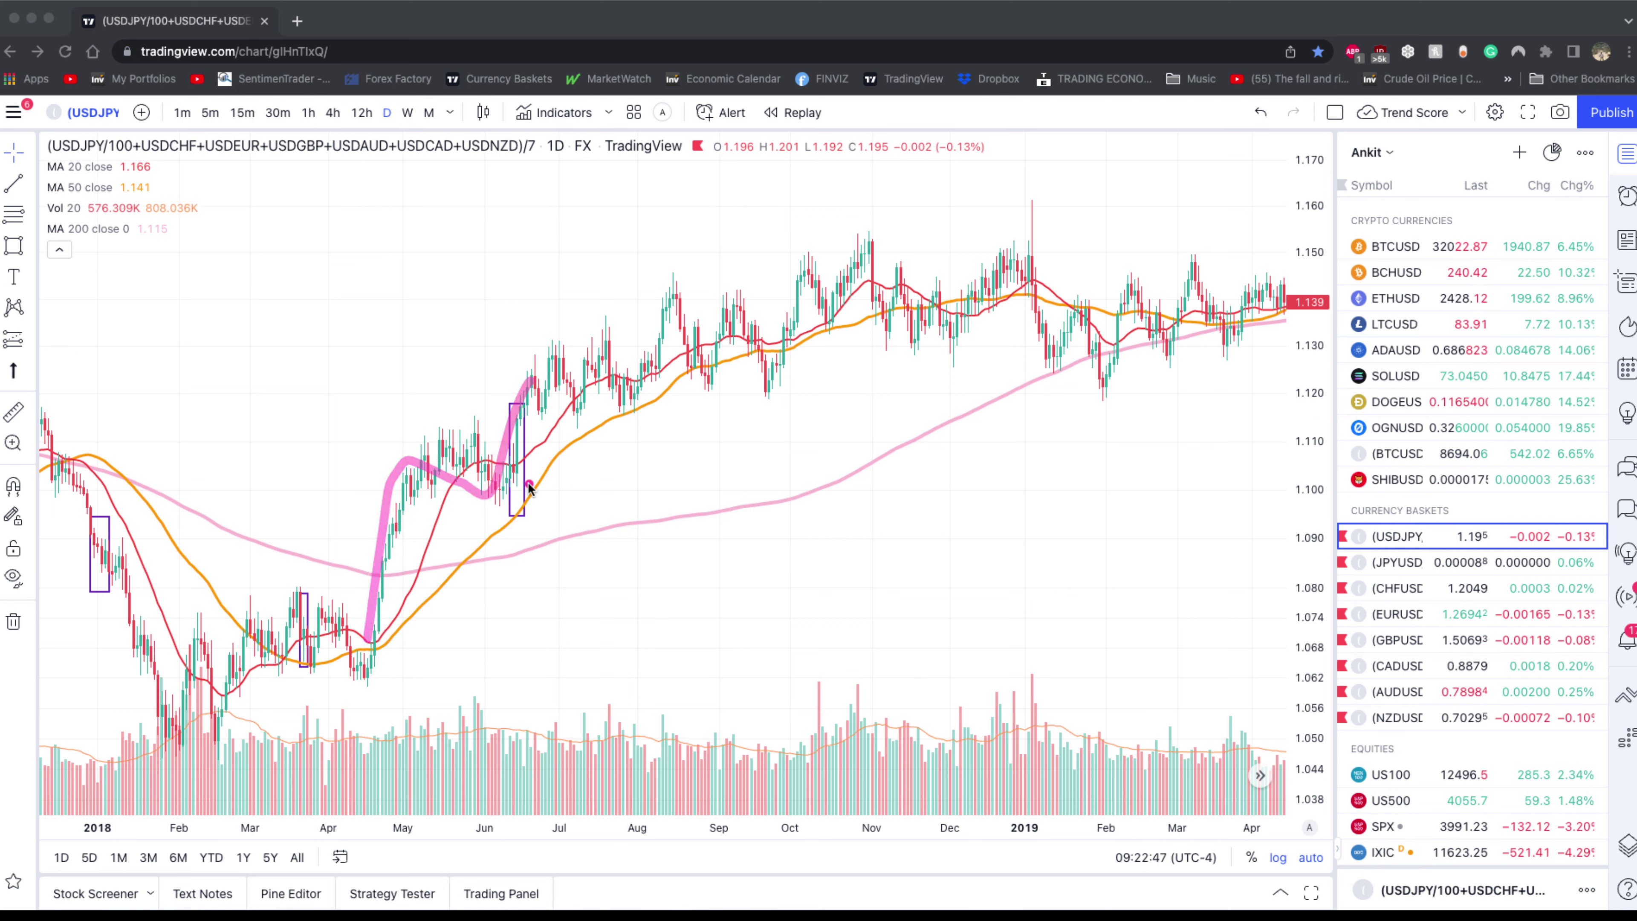
left_click_drag(519, 470, 921, 330)
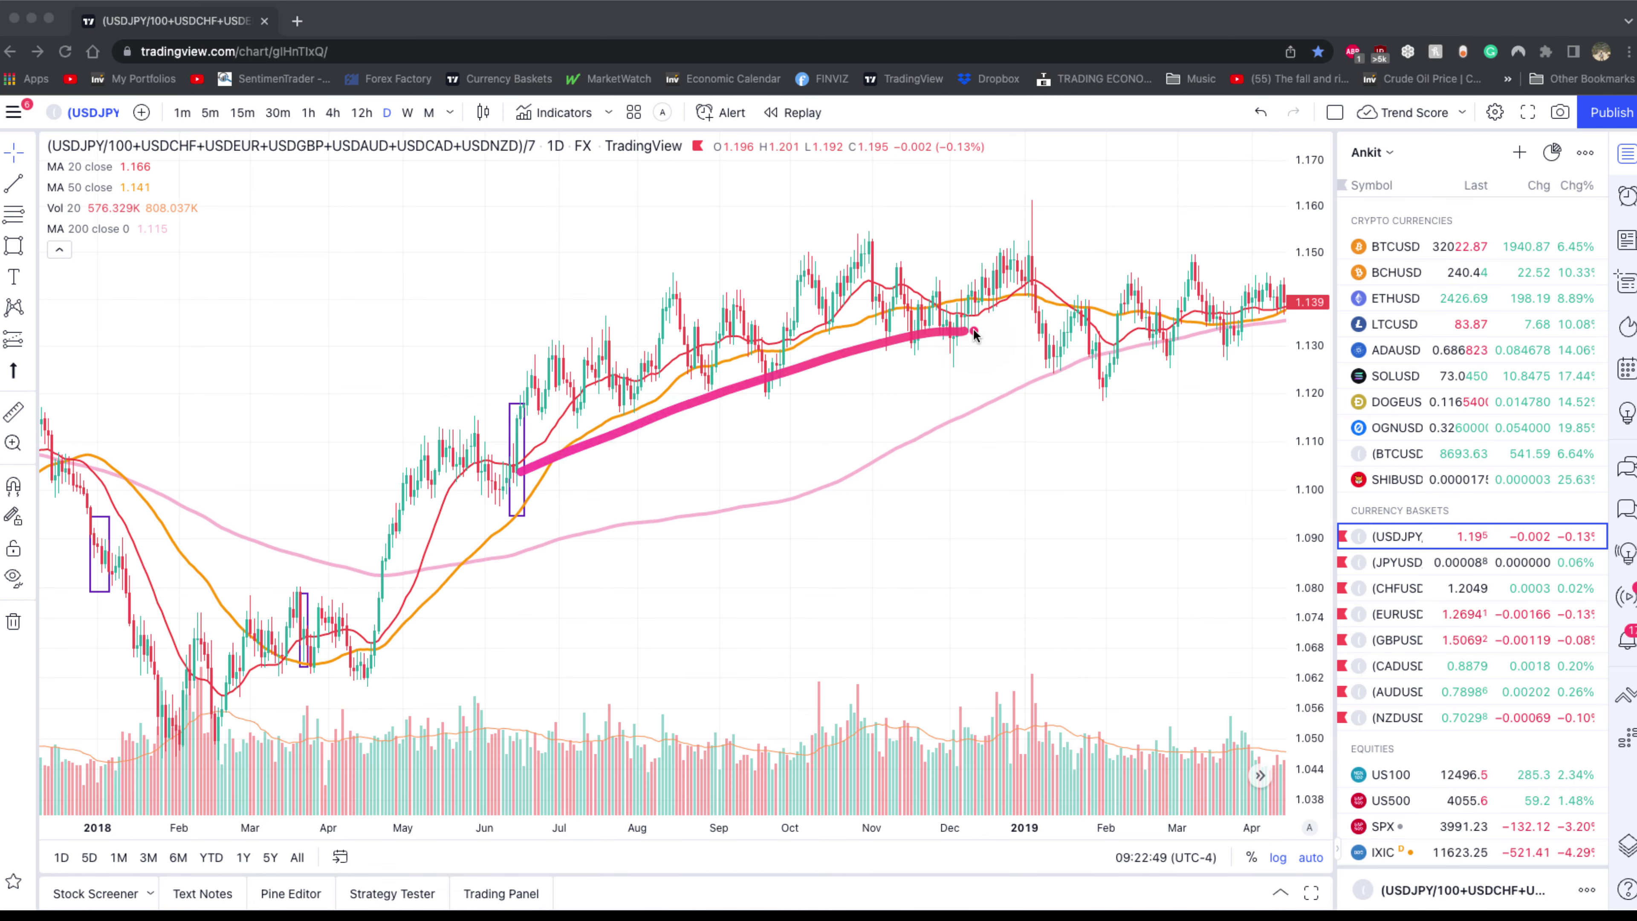
Review the dollar basket's price action from 2019 to May 2022, including the March 2020 spike.
scroll(689, 510, "right", 10)
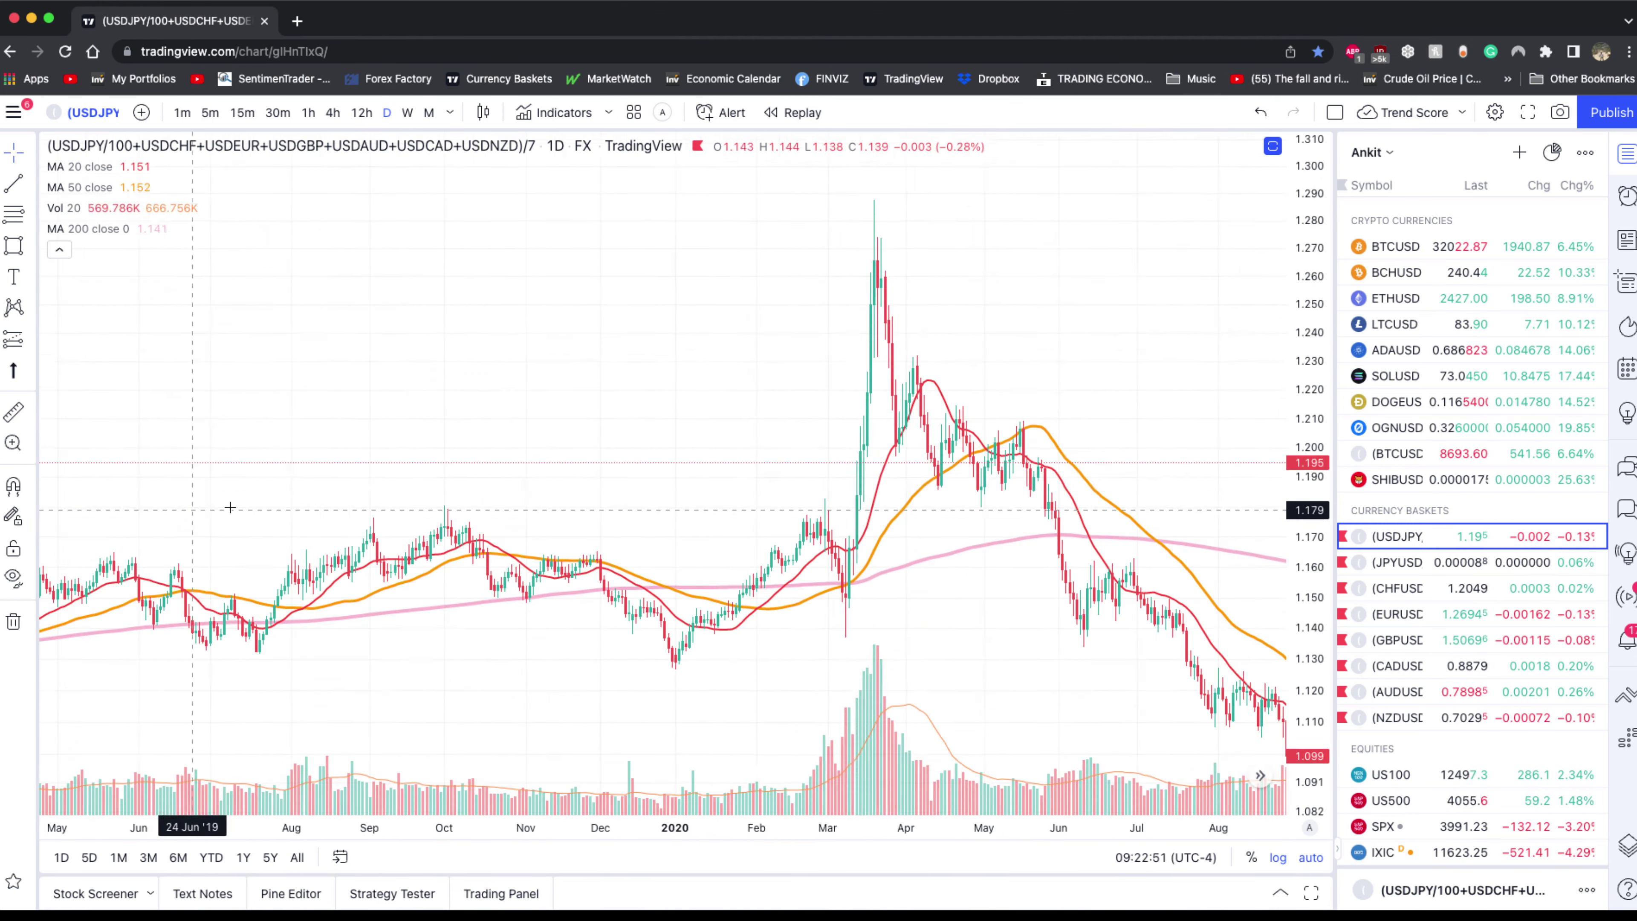
scroll(919, 506, "left", 5)
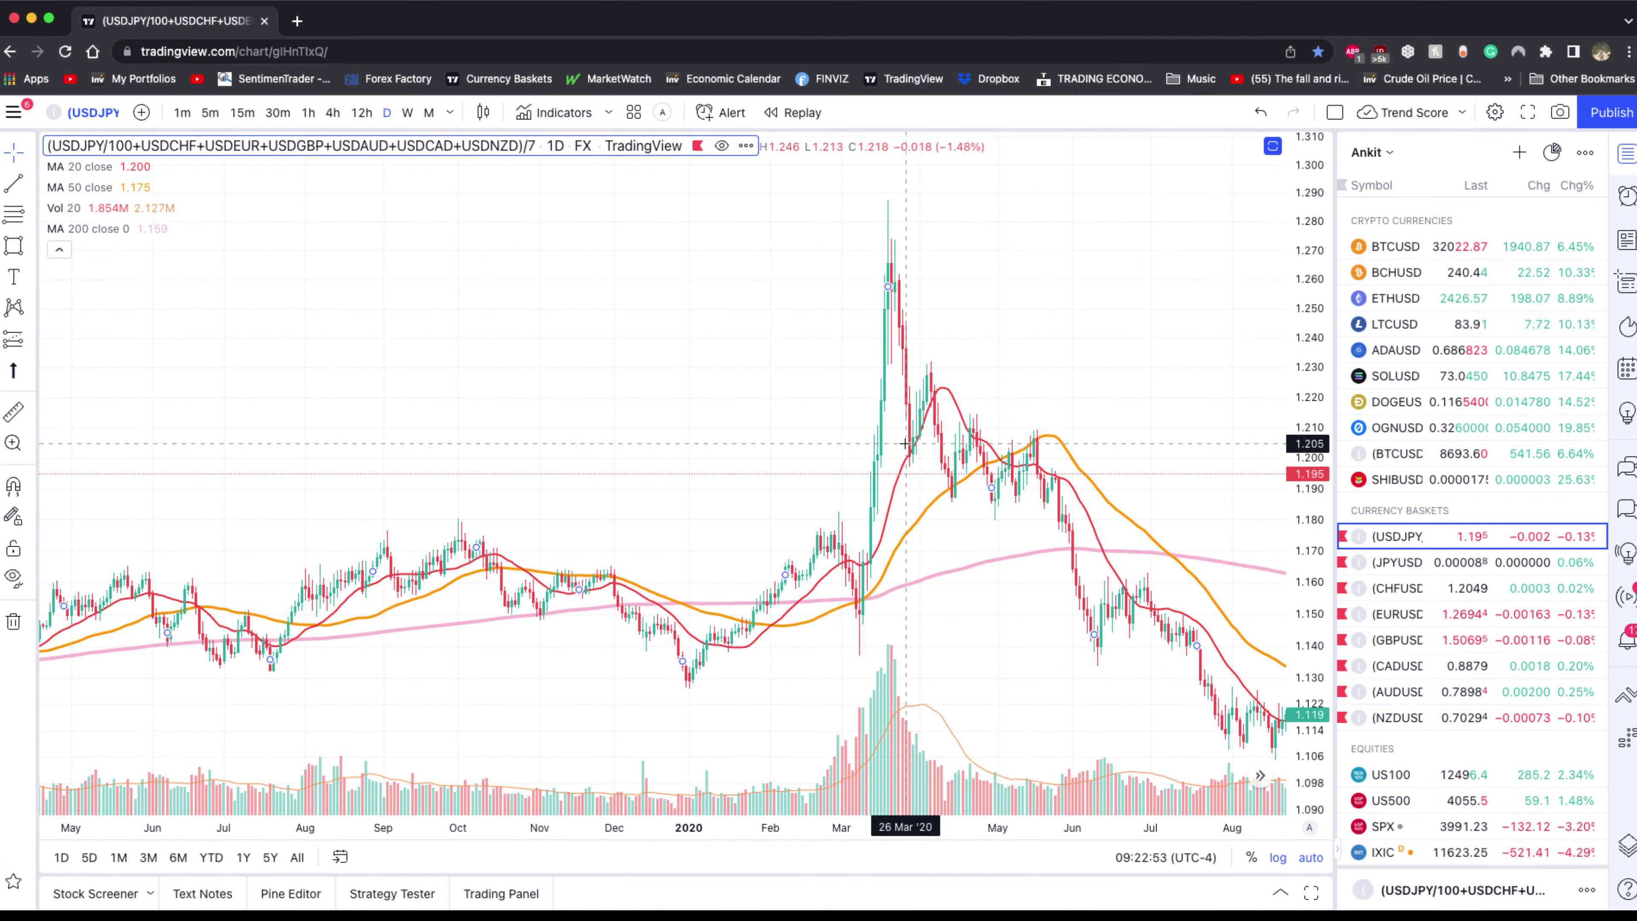
scroll(934, 507, "right", 10)
scroll(535, 474, "right", 15)
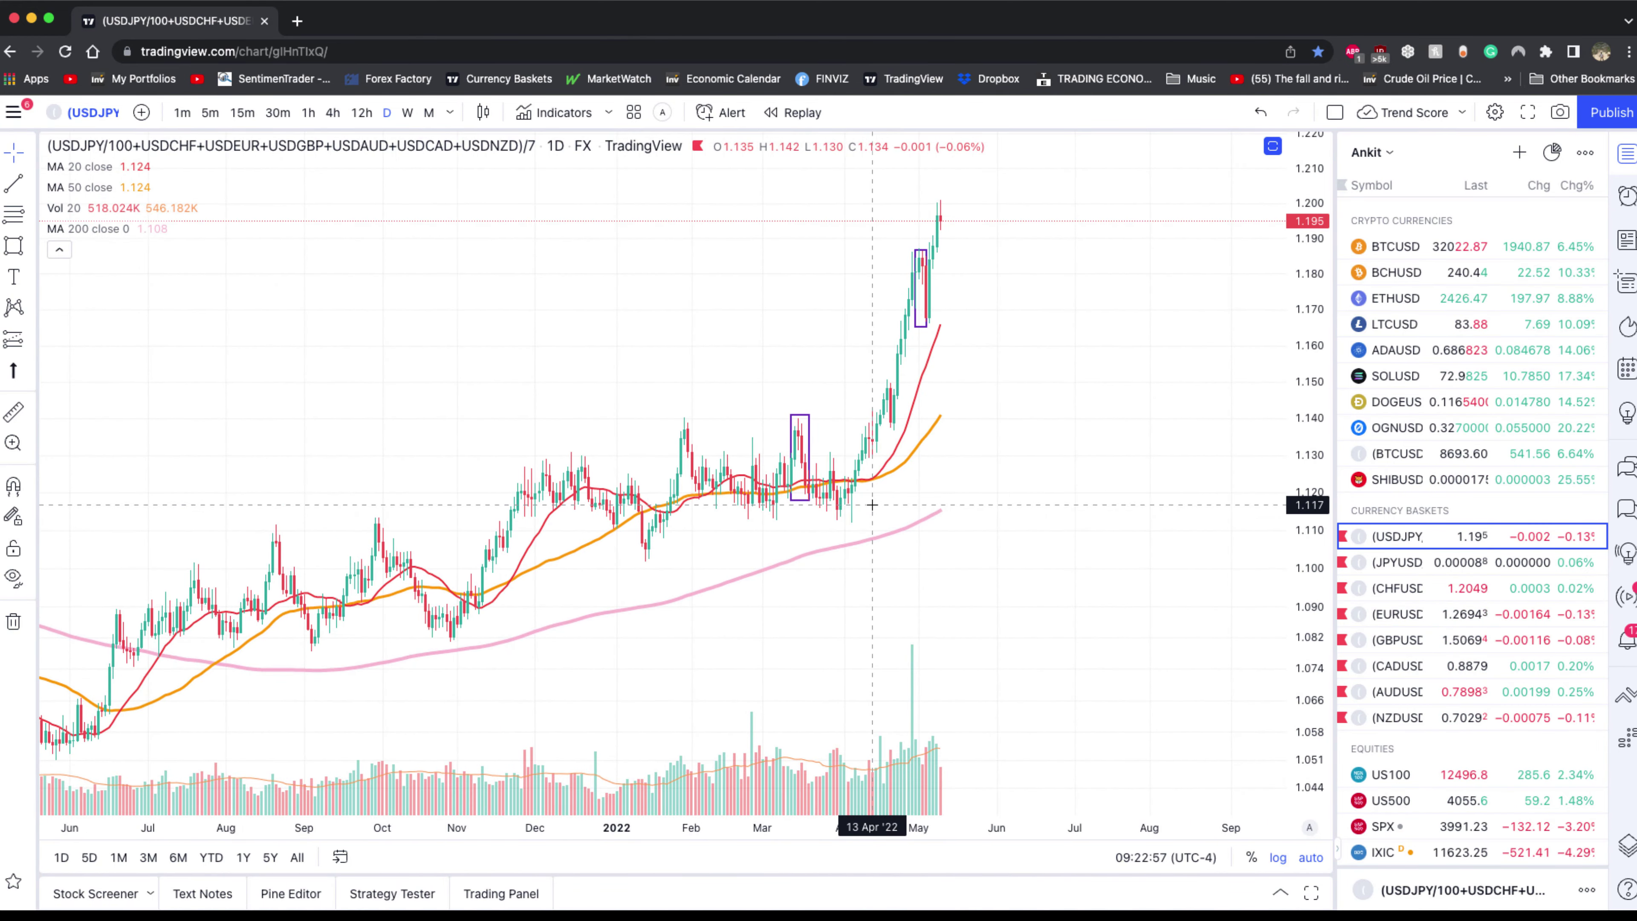
Mark the decline from the high inside the March 2022 box with a temporary freehand stroke.
scroll(872, 505, "up", 5)
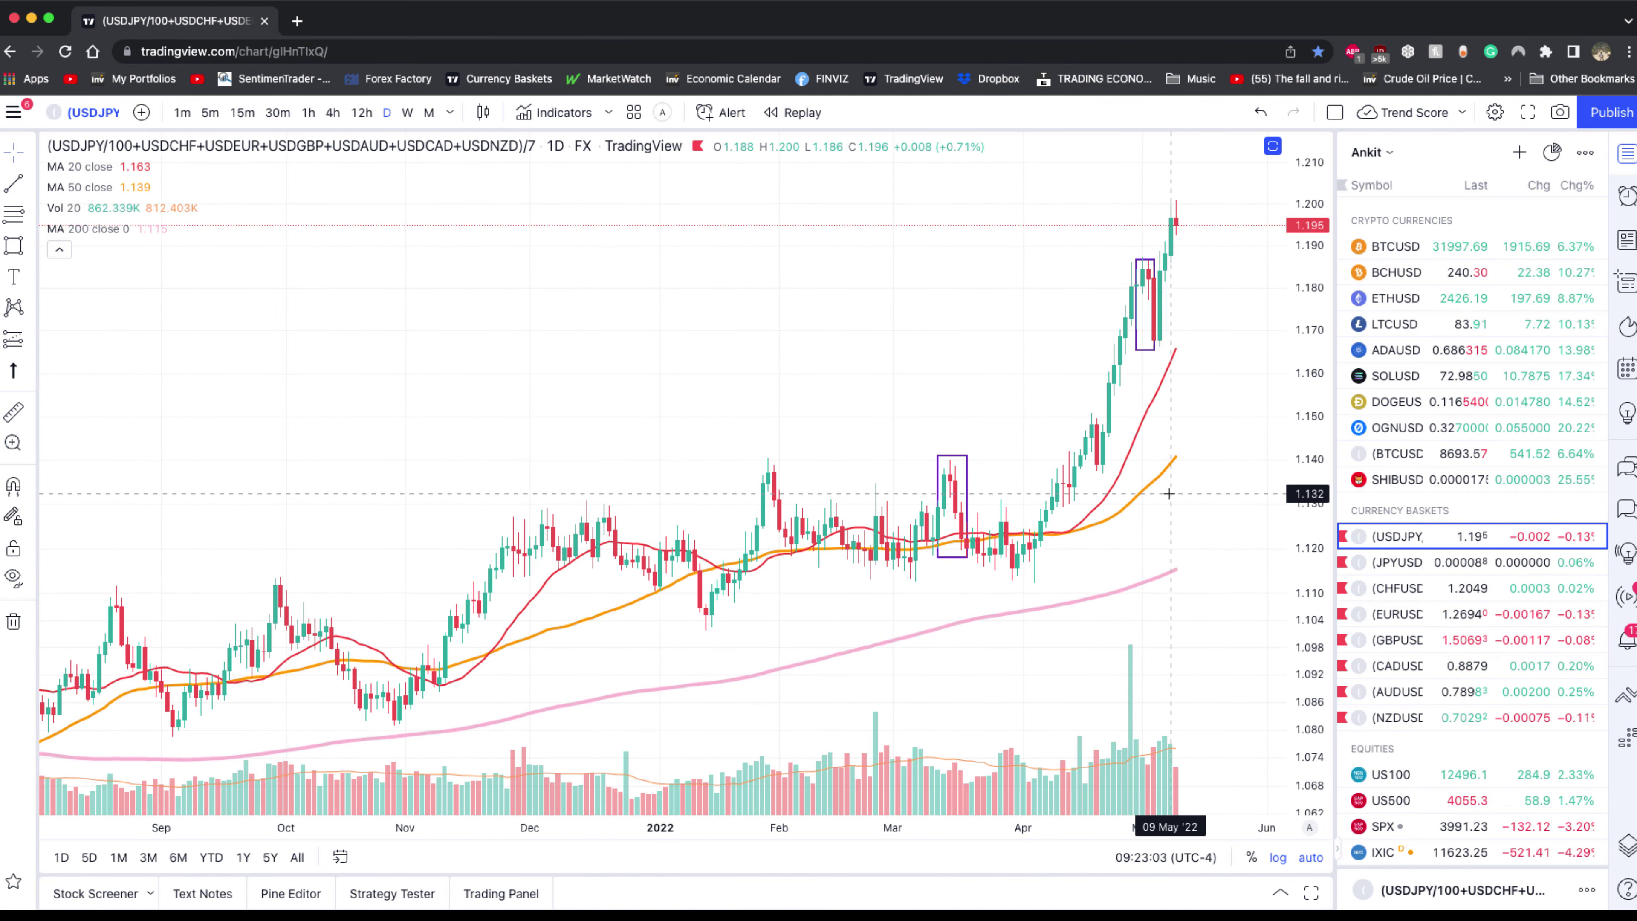
scroll(939, 532, "up", 3)
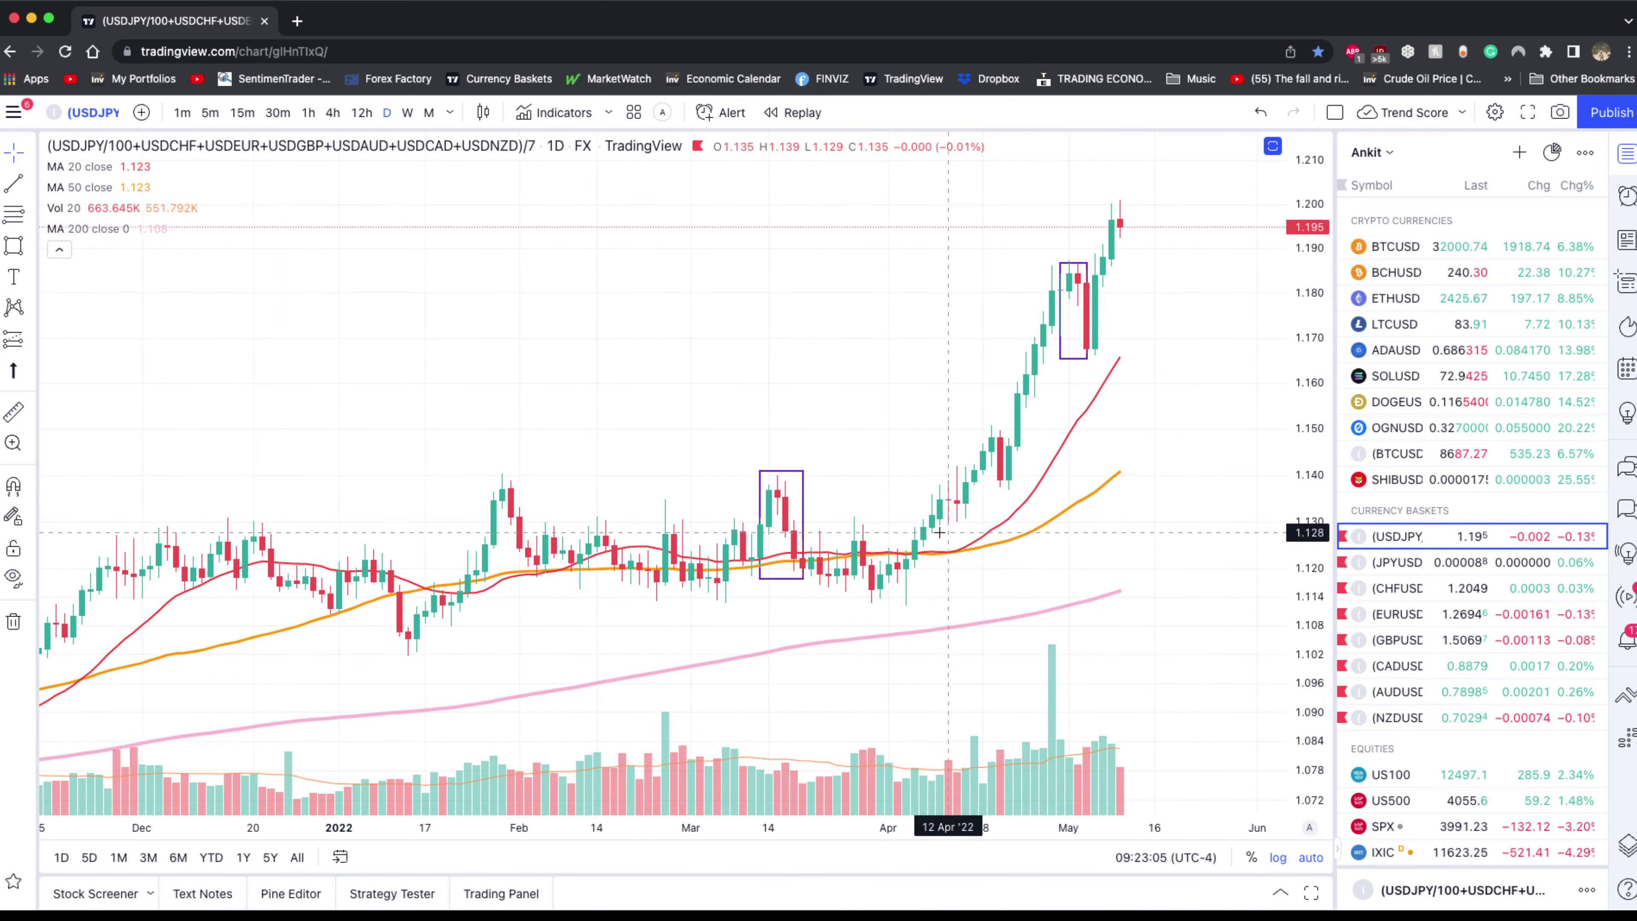
scroll(941, 533, "left", 5)
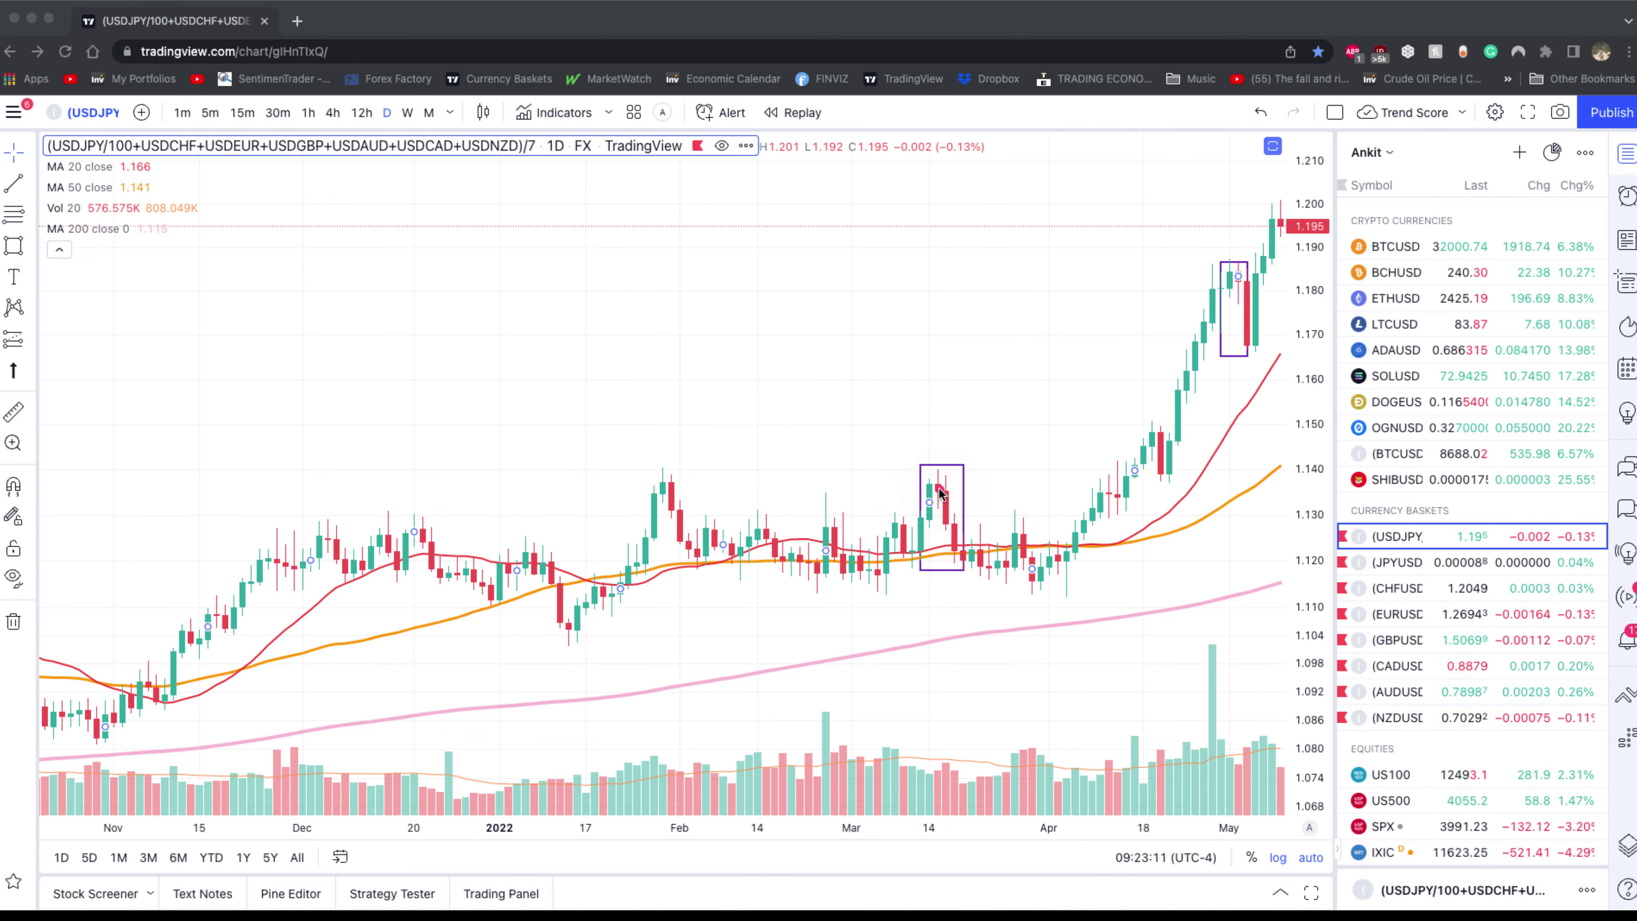
key("alt+shift+b")
left_click_drag(932, 481, 1005, 600)
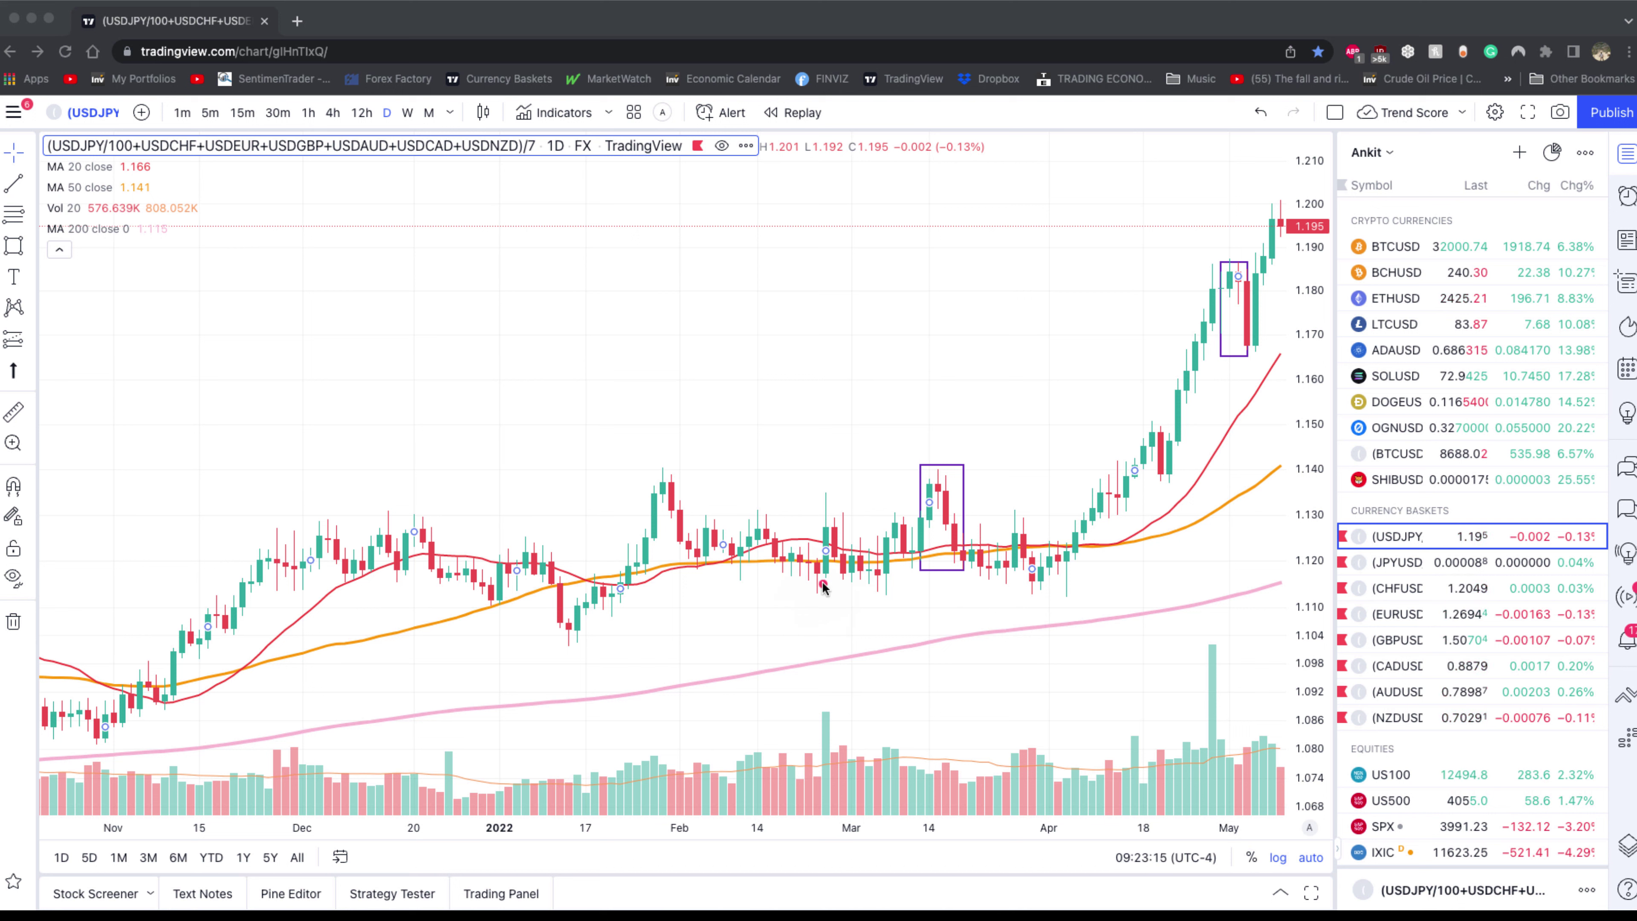
Mark the sideways range from early March to April 2022 and the decline out of the March 2022 box with temporary freehand strokes.
mouse_move(871, 580)
left_mouse_down()
mouse_move(927, 478)
mouse_move(1077, 573)
left_mouse_up()
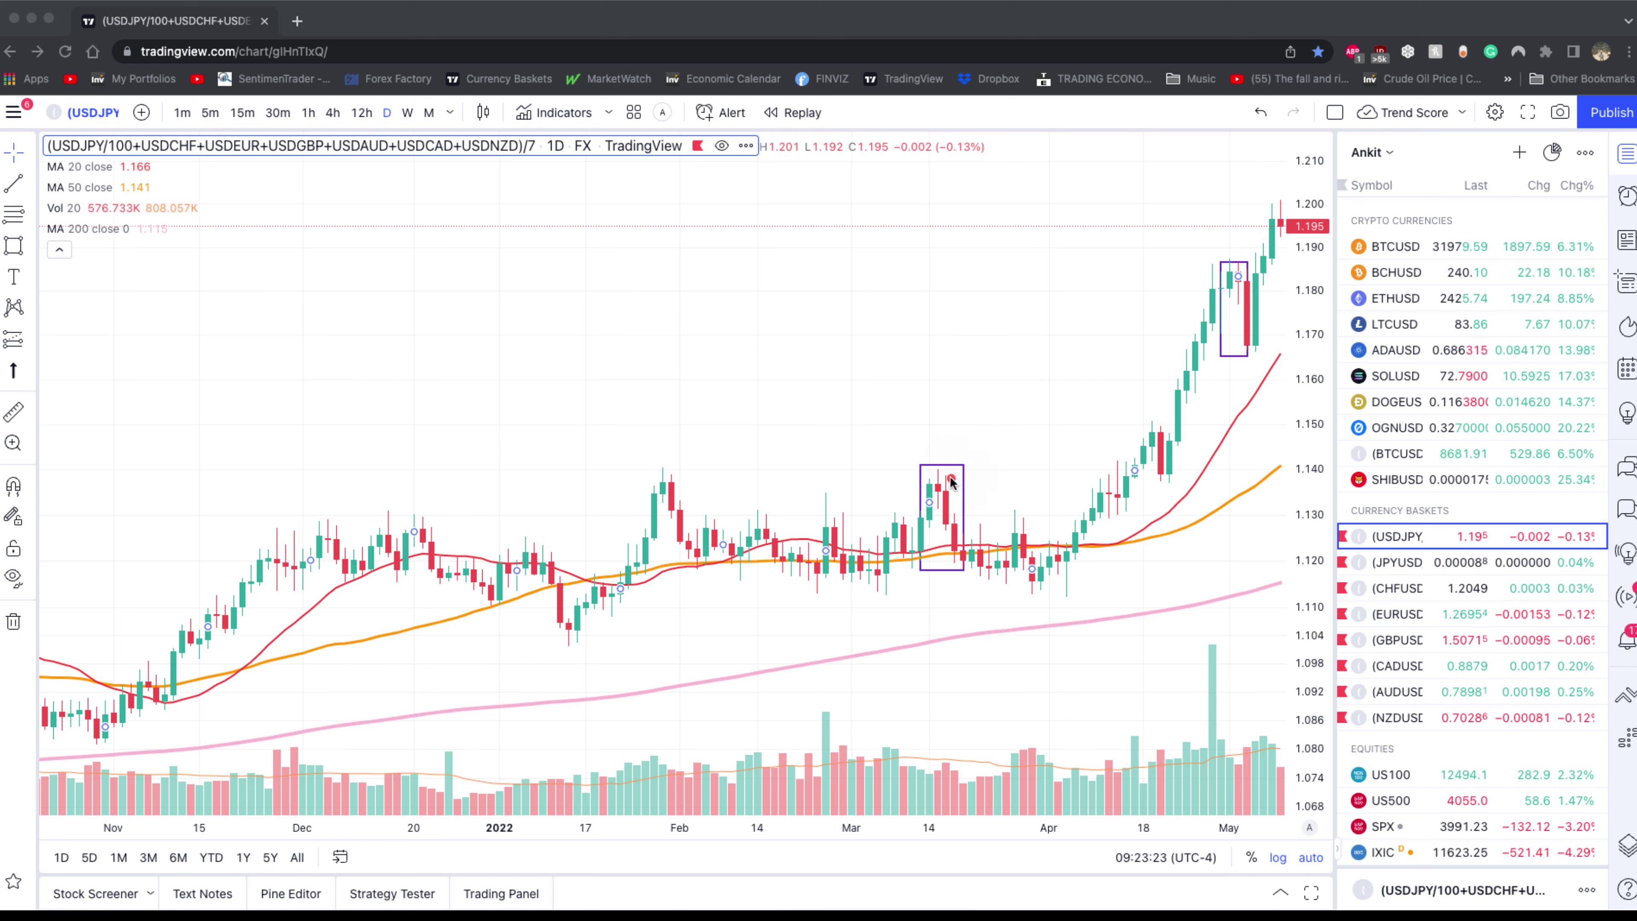
left_click_drag(941, 478, 1033, 535)
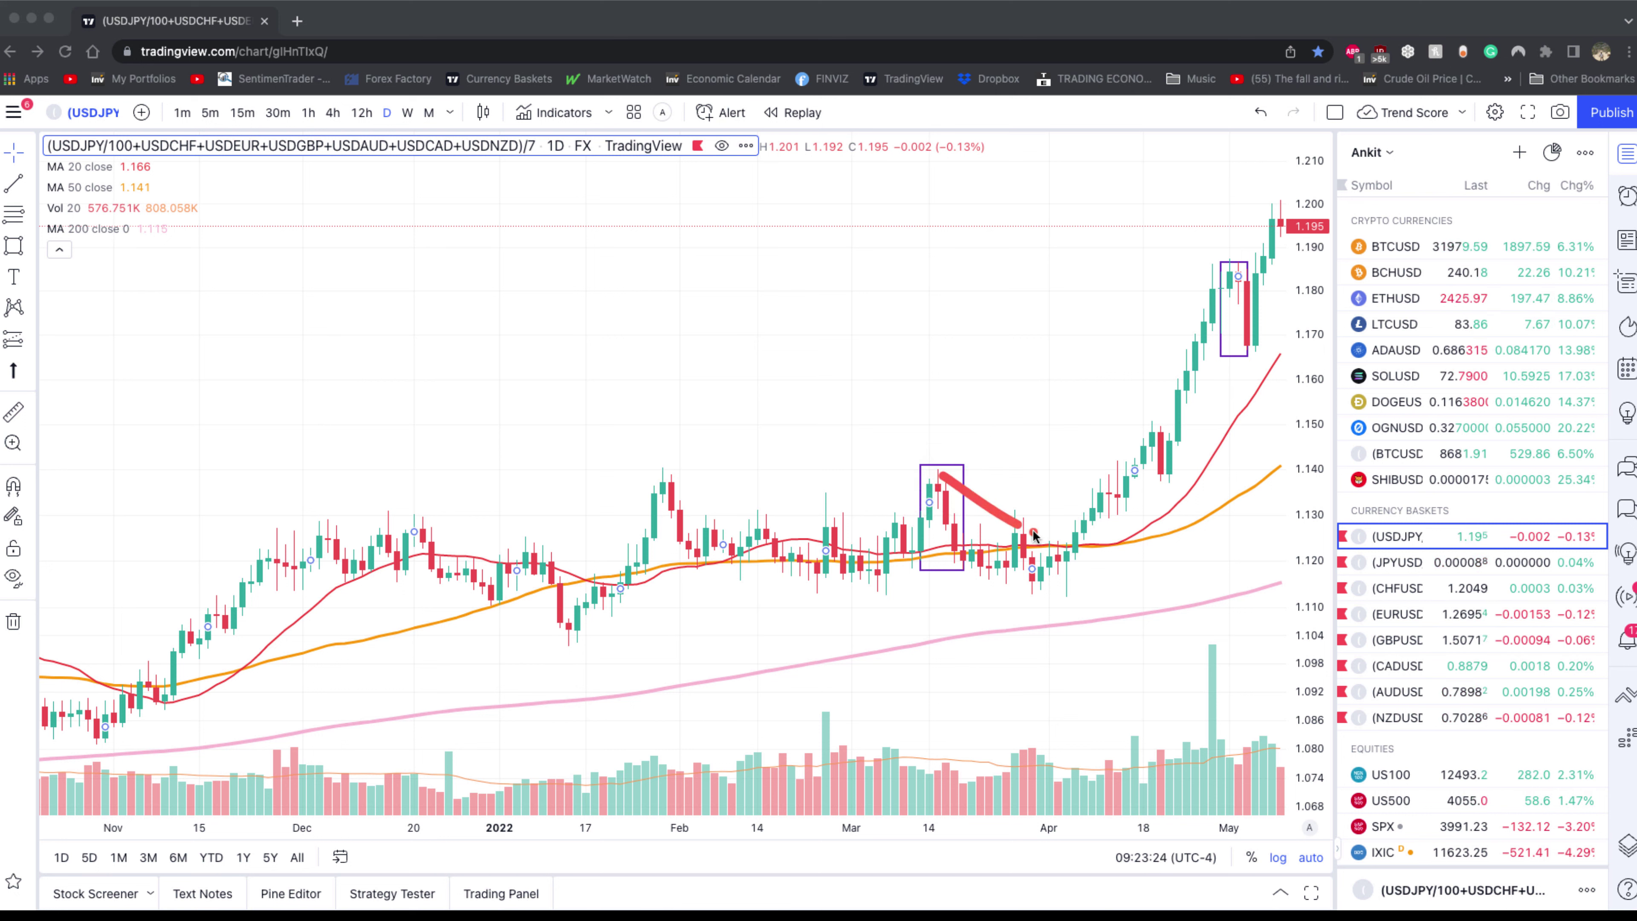
left_click(1089, 539)
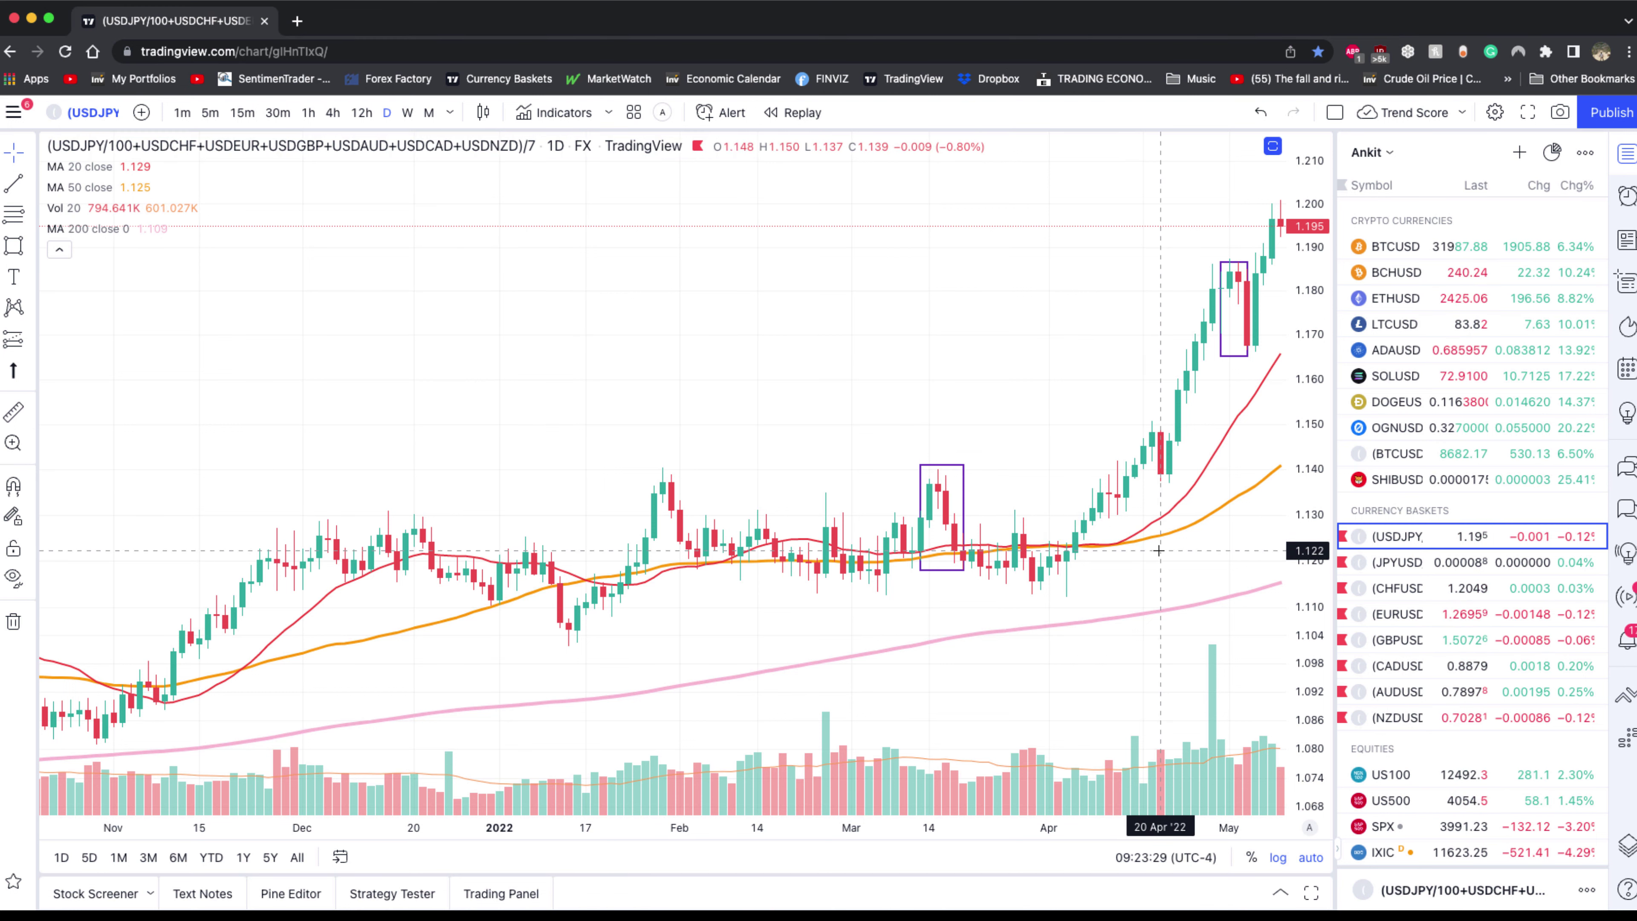
Trace the dollar basket's steep rally from early April 2022 towards the May 2022 box with temporary freehand strokes.
left_click_drag(1158, 550, 1014, 551)
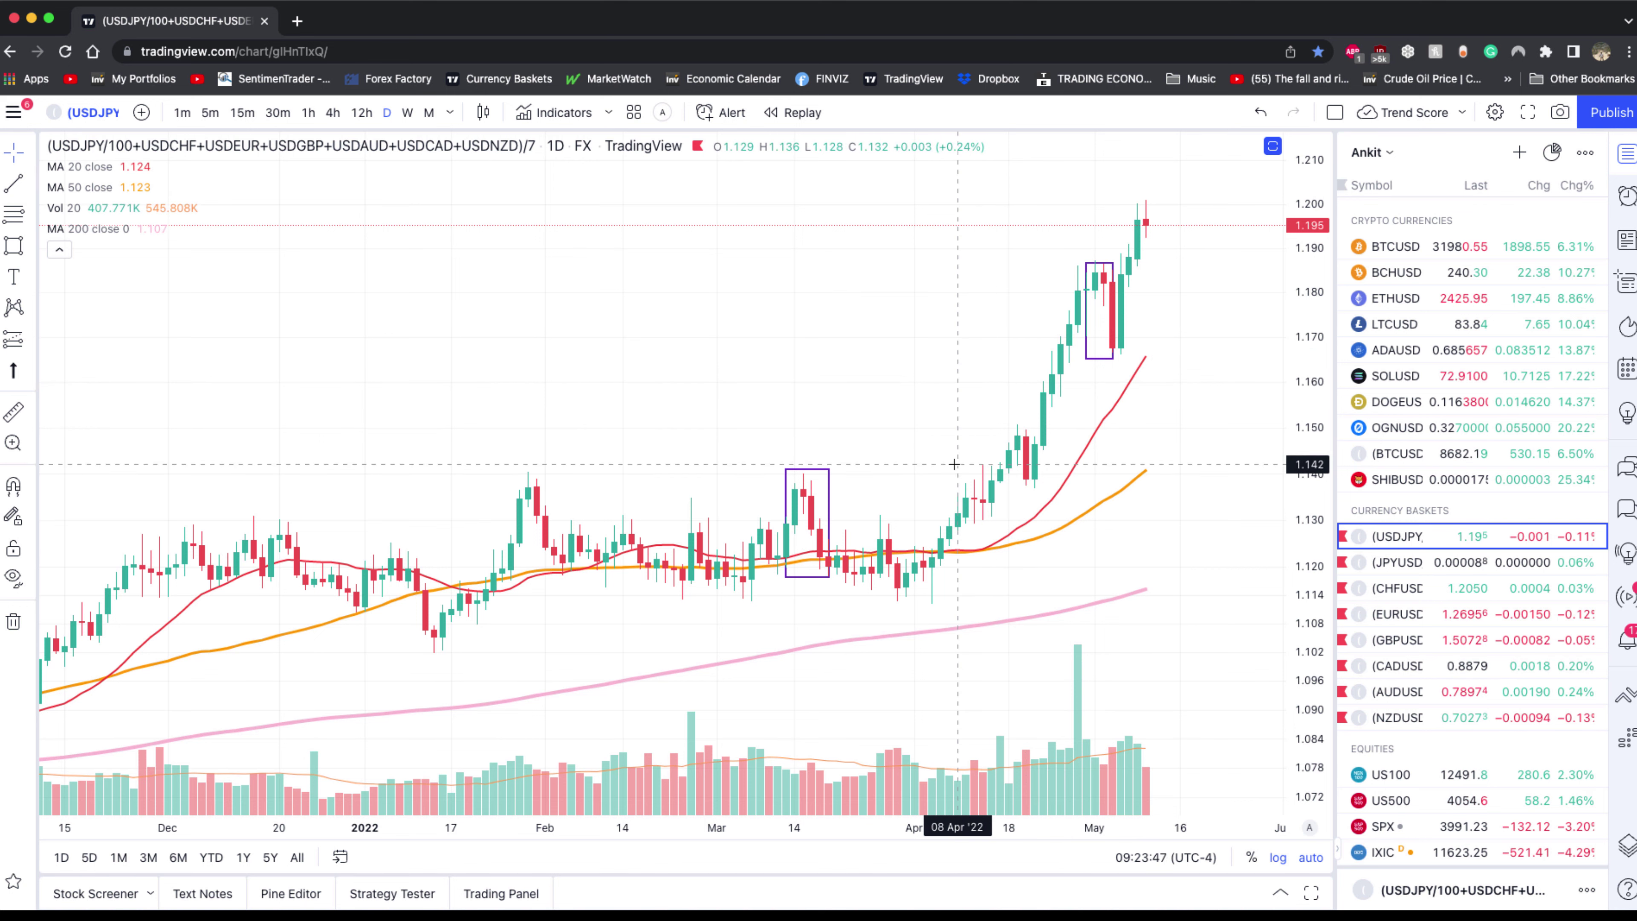
key("2")
mouse_move(915, 570)
left_mouse_down()
mouse_move(1002, 445)
mouse_move(1039, 309)
left_mouse_up()
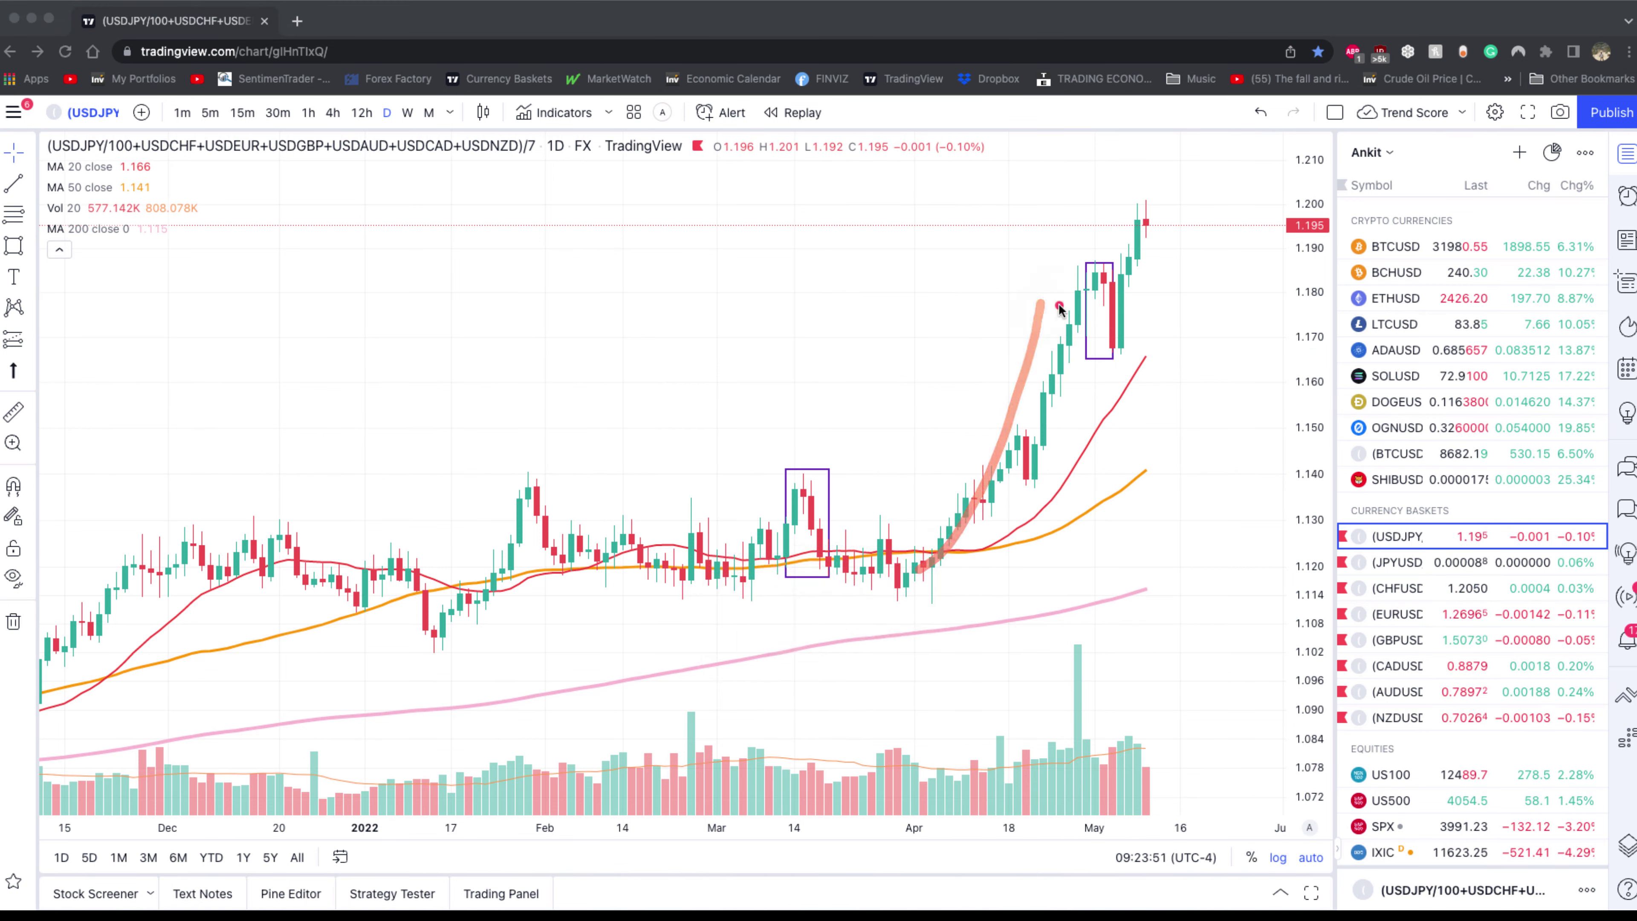
mouse_move(1108, 276)
left_mouse_down()
mouse_move(1108, 342)
mouse_move(1121, 265)
left_mouse_up()
mouse_move(940, 566)
left_mouse_down()
mouse_move(942, 512)
mouse_move(1034, 422)
mouse_move(1102, 250)
left_mouse_up()
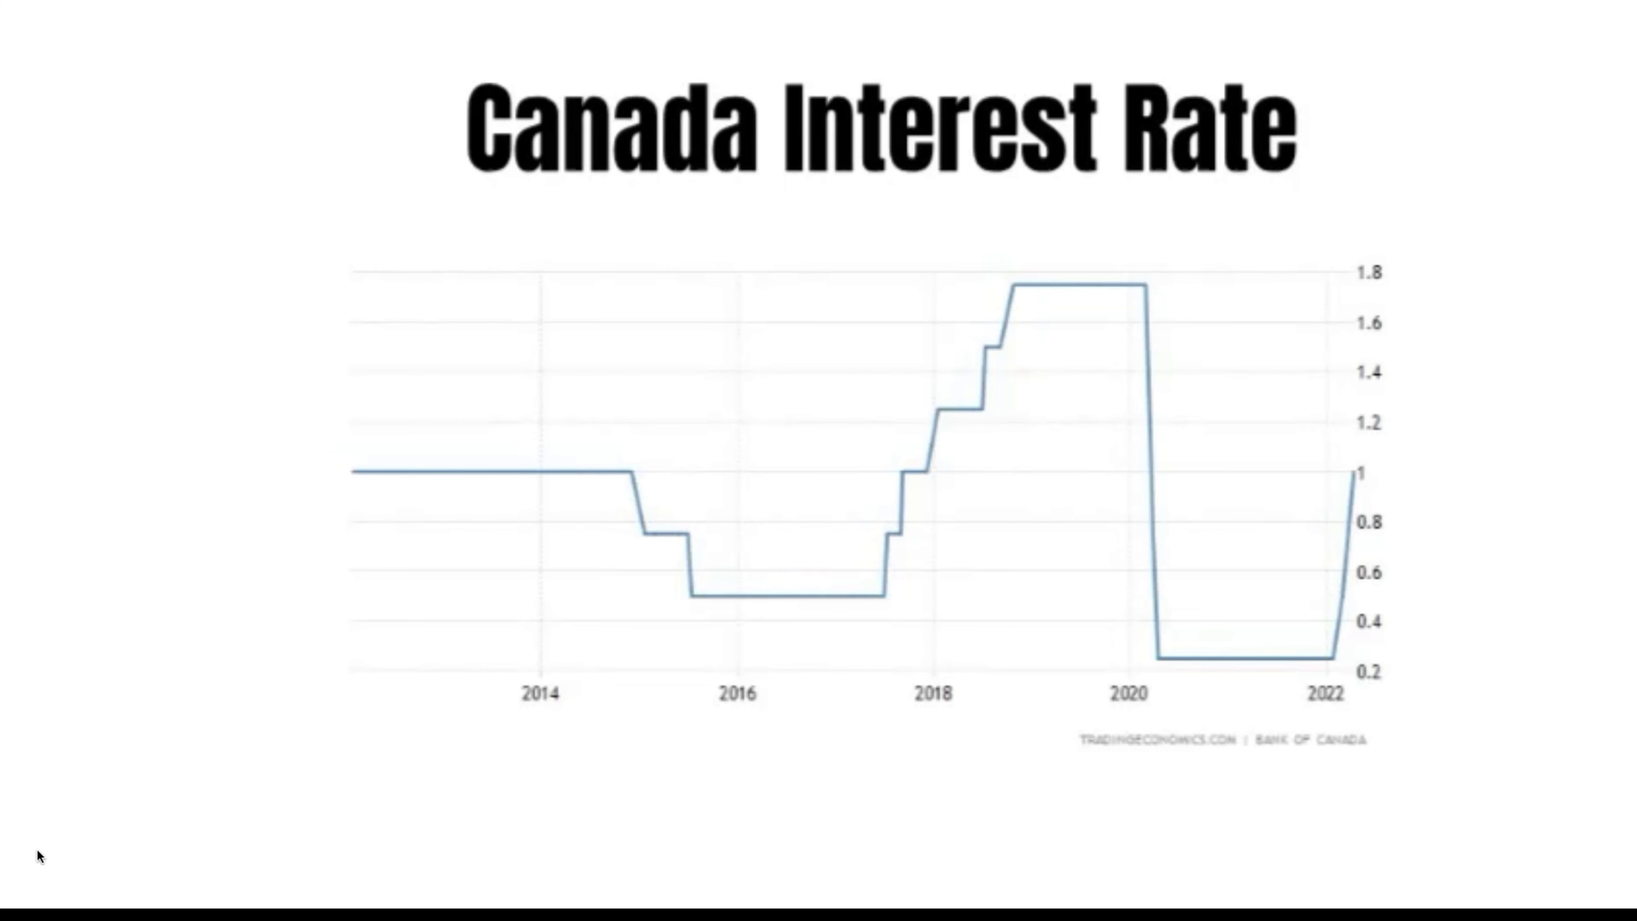
Examine the Canadian dollar basket's daily price history from 2022 back to 2015, locating the boxed periods of 2017 and 2018.
mouse_move(47, 860)
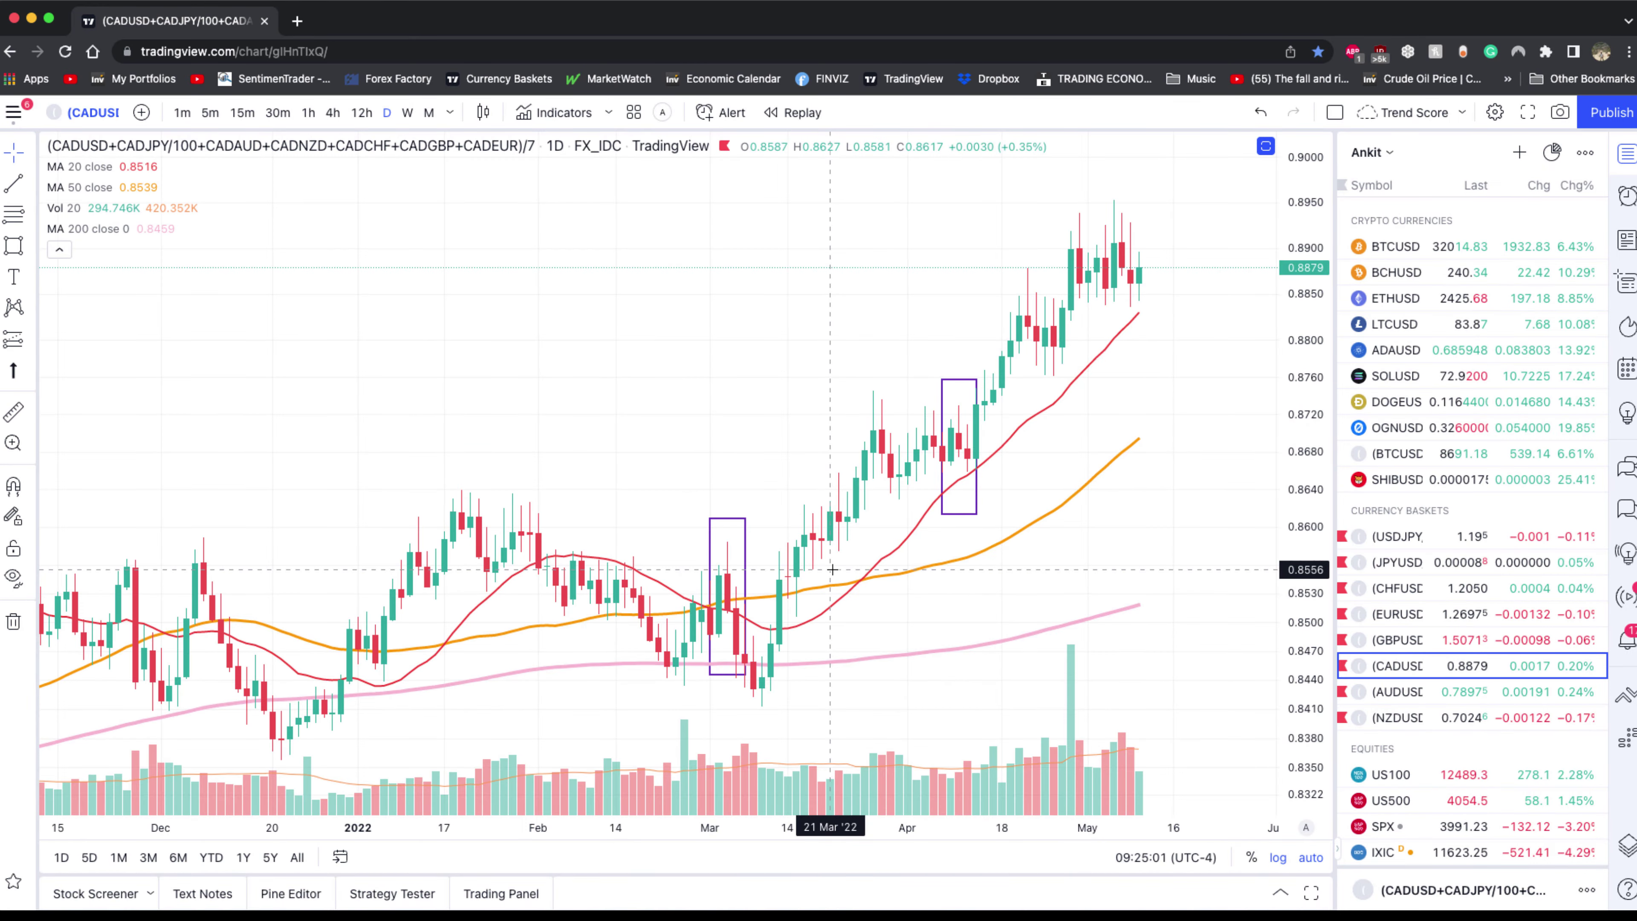
scroll(556, 506, "down", 2)
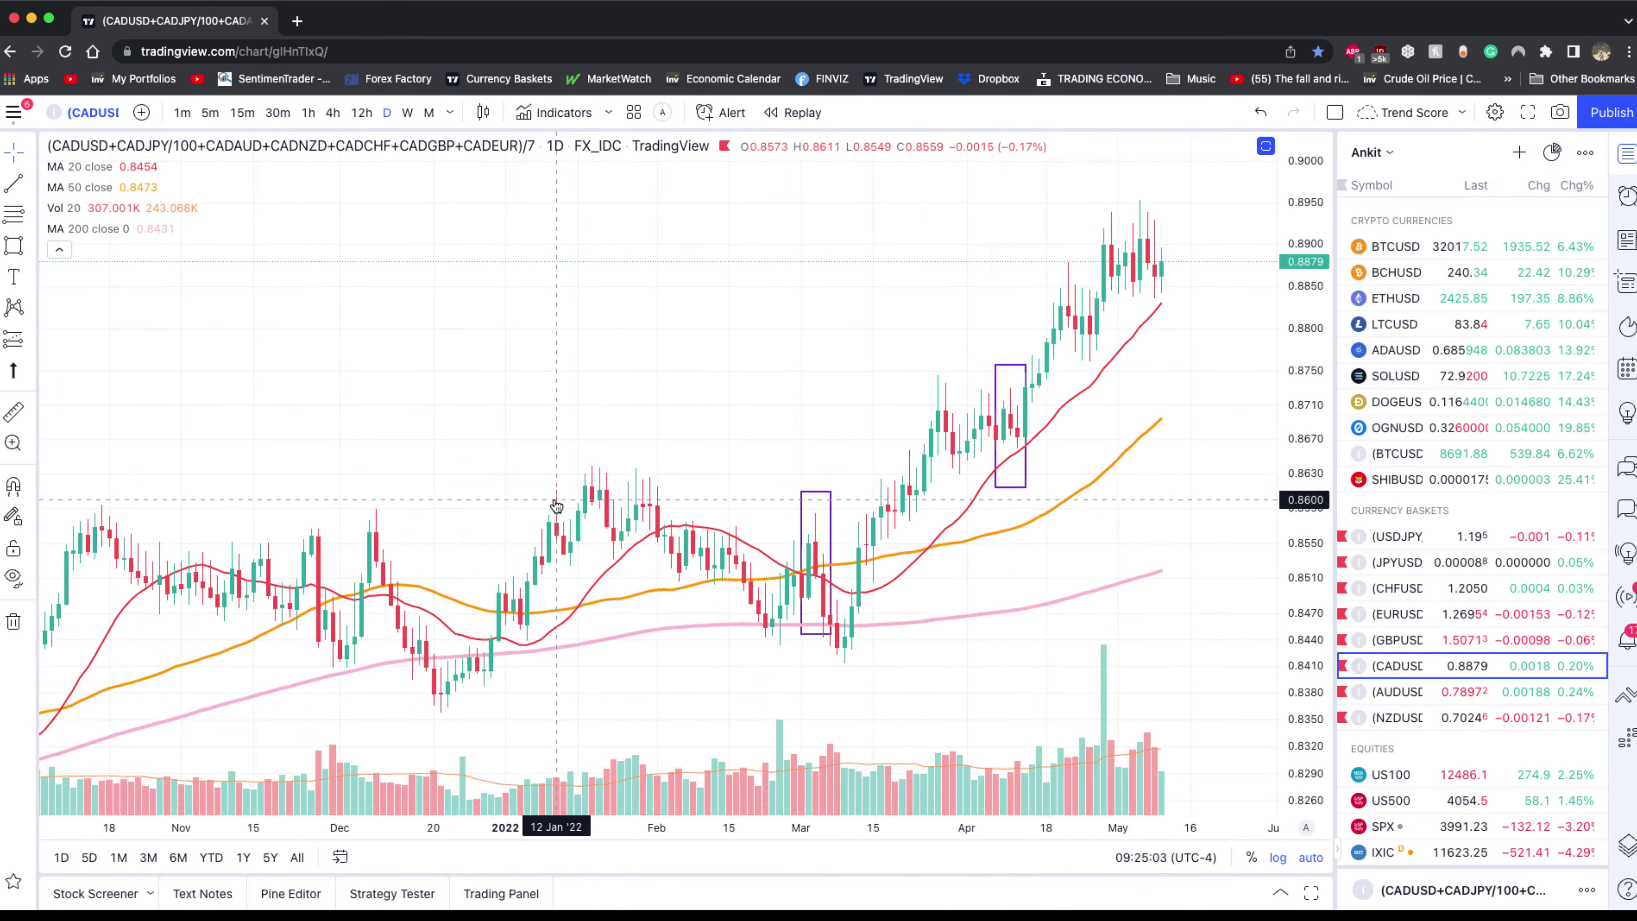
scroll(556, 506, "down", 5)
left_click_drag(560, 508, 880, 513)
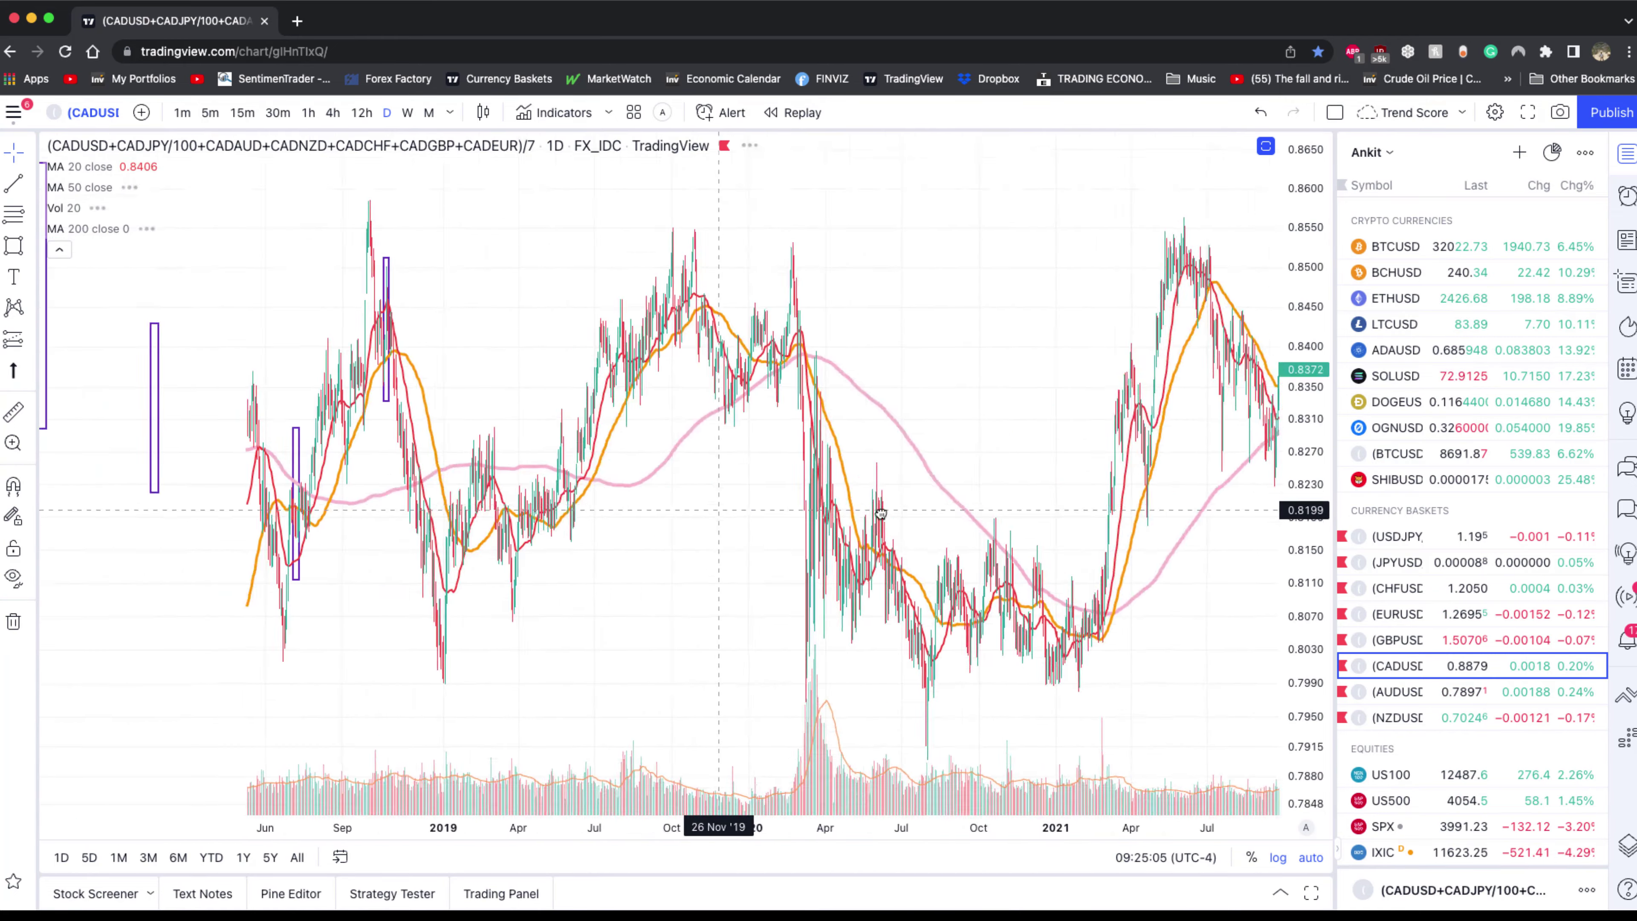
scroll(880, 513, "left", 10)
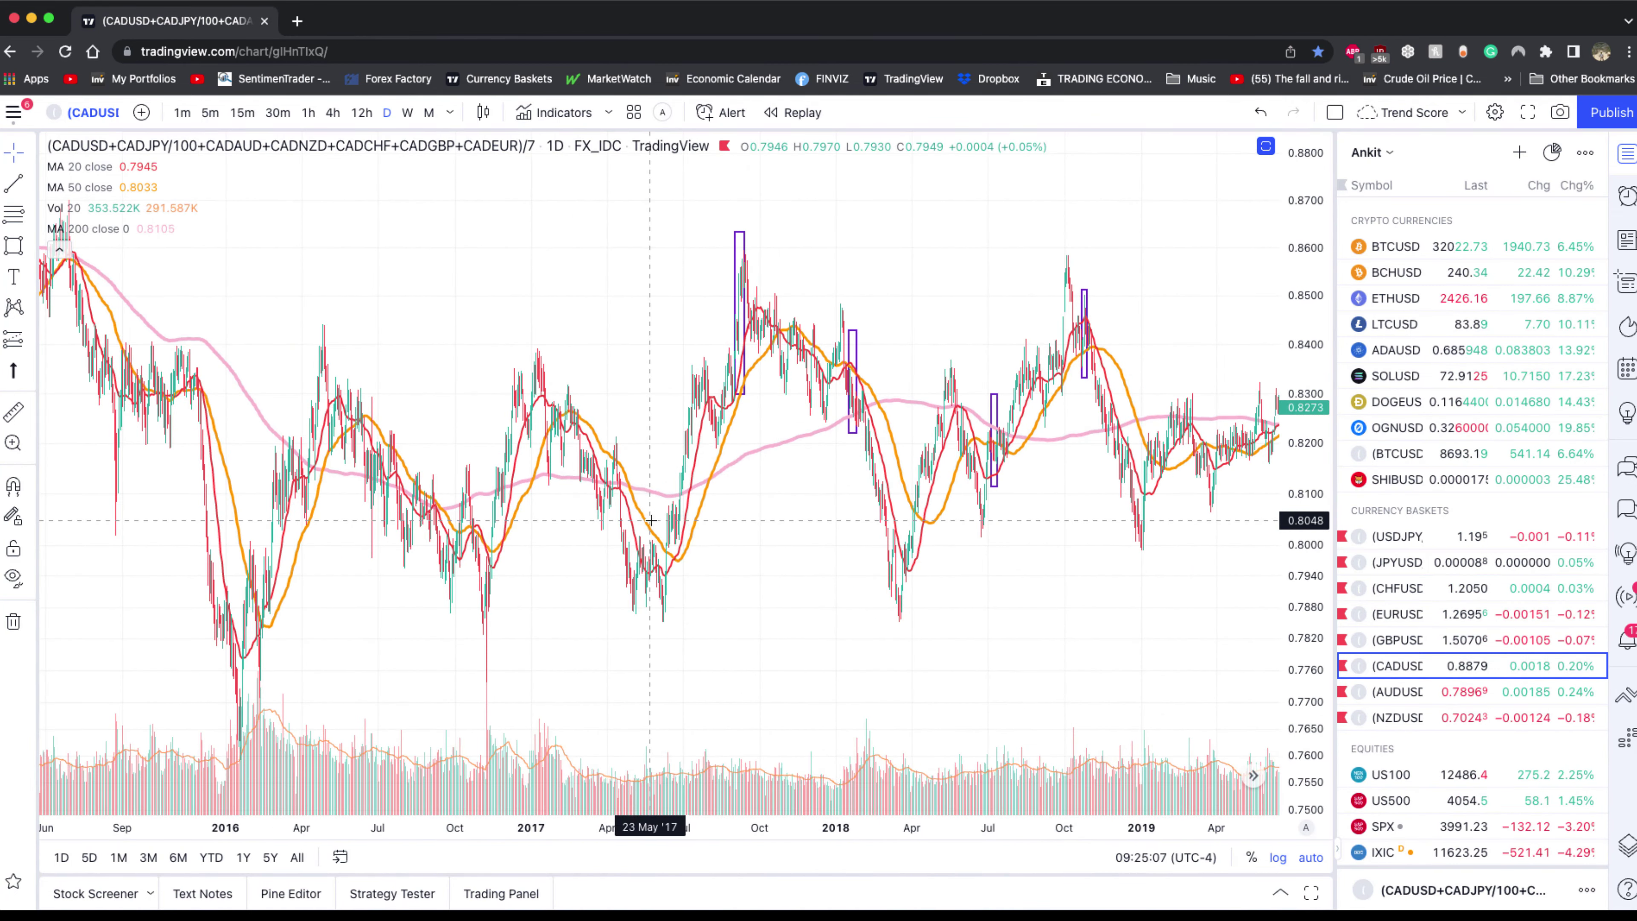
scroll(650, 519, "up", 4)
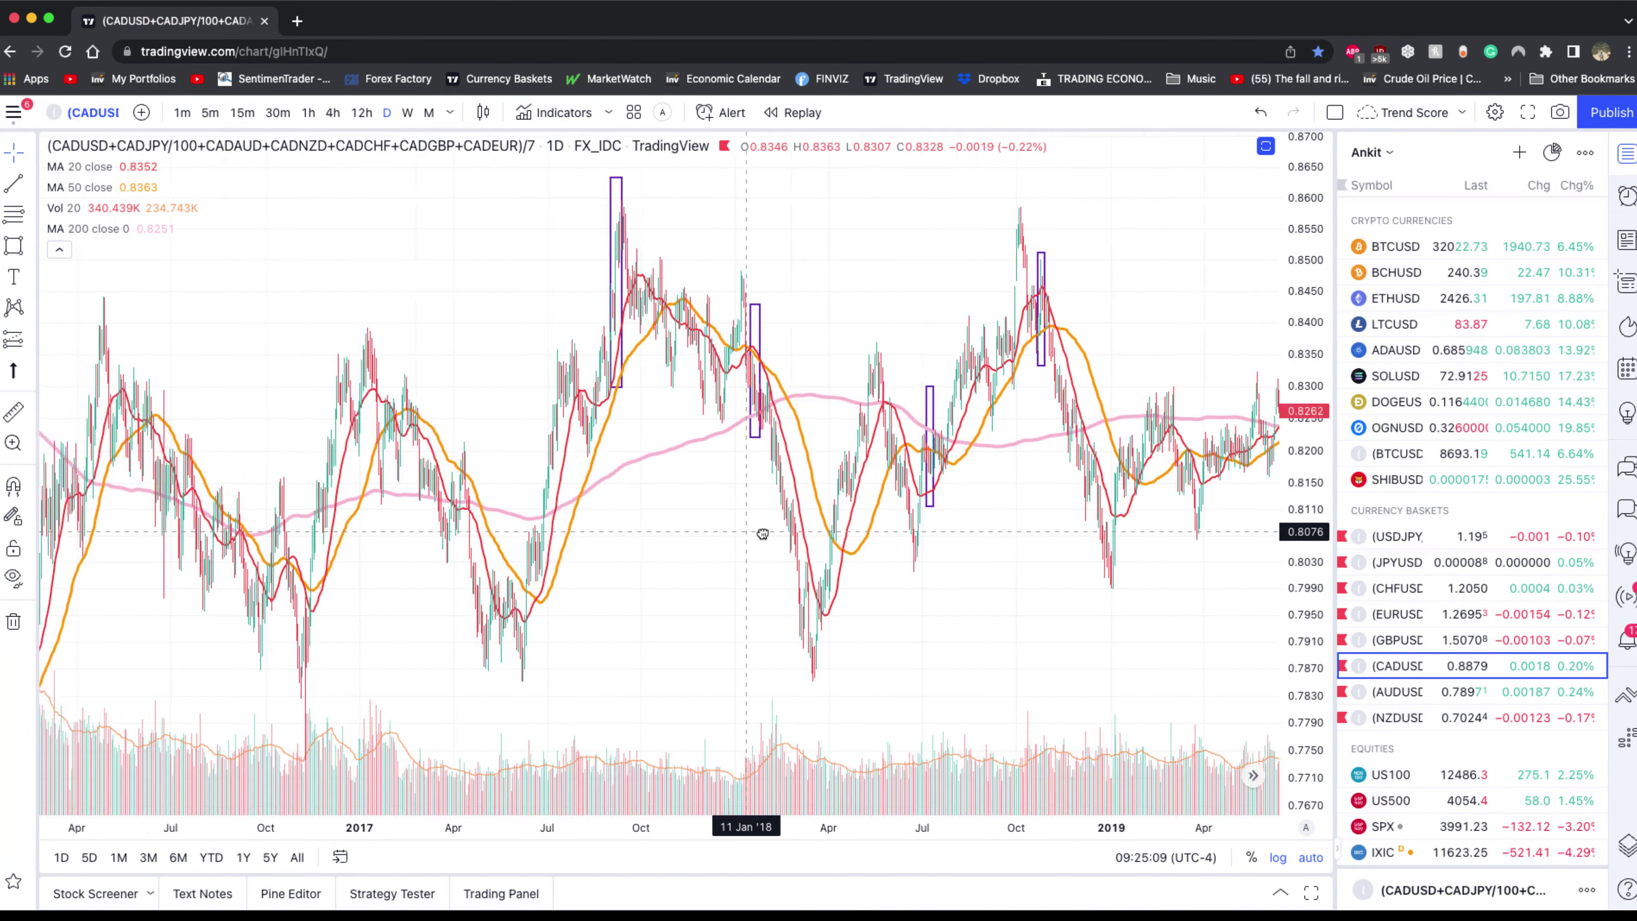
scroll(767, 533, "down", 3)
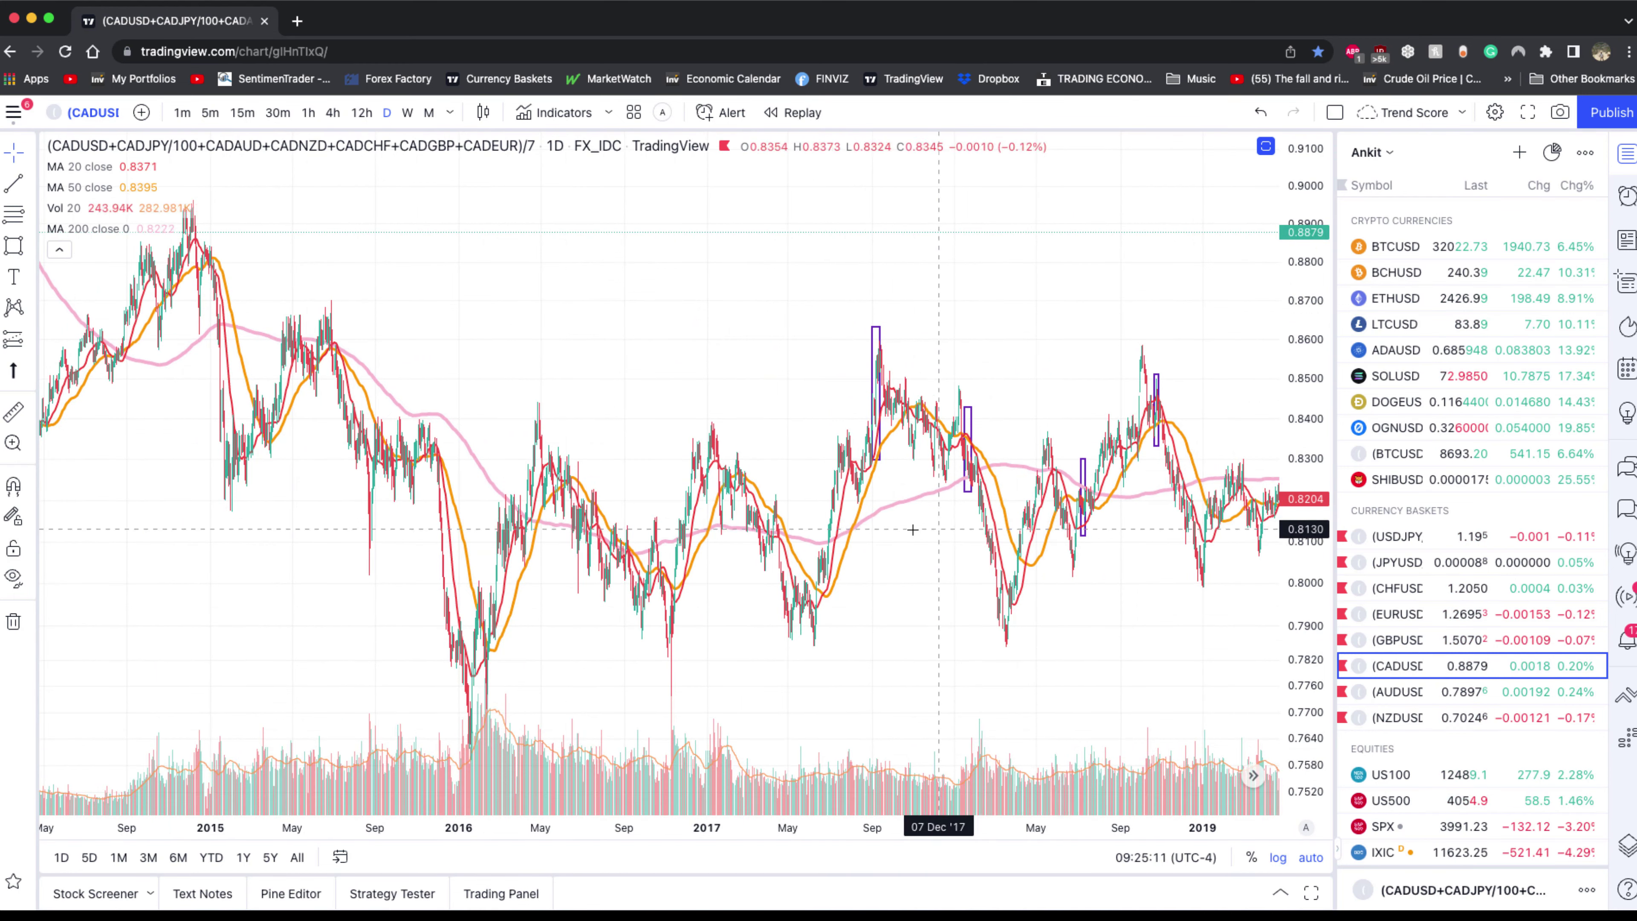
scroll(909, 531, "up", 3)
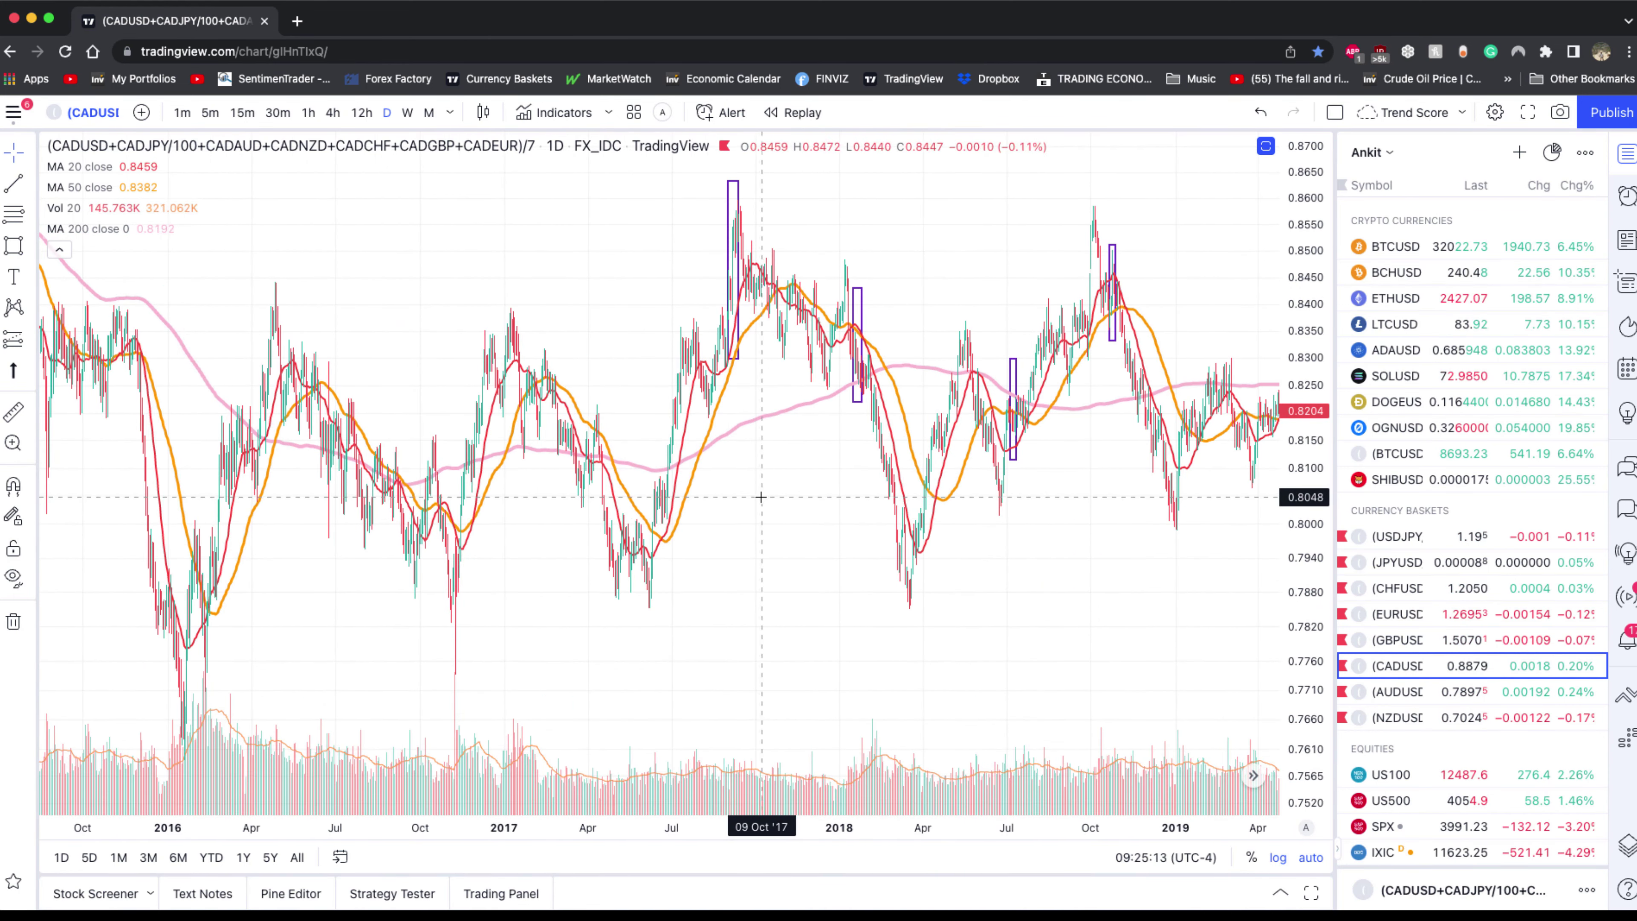
left_click(730, 328)
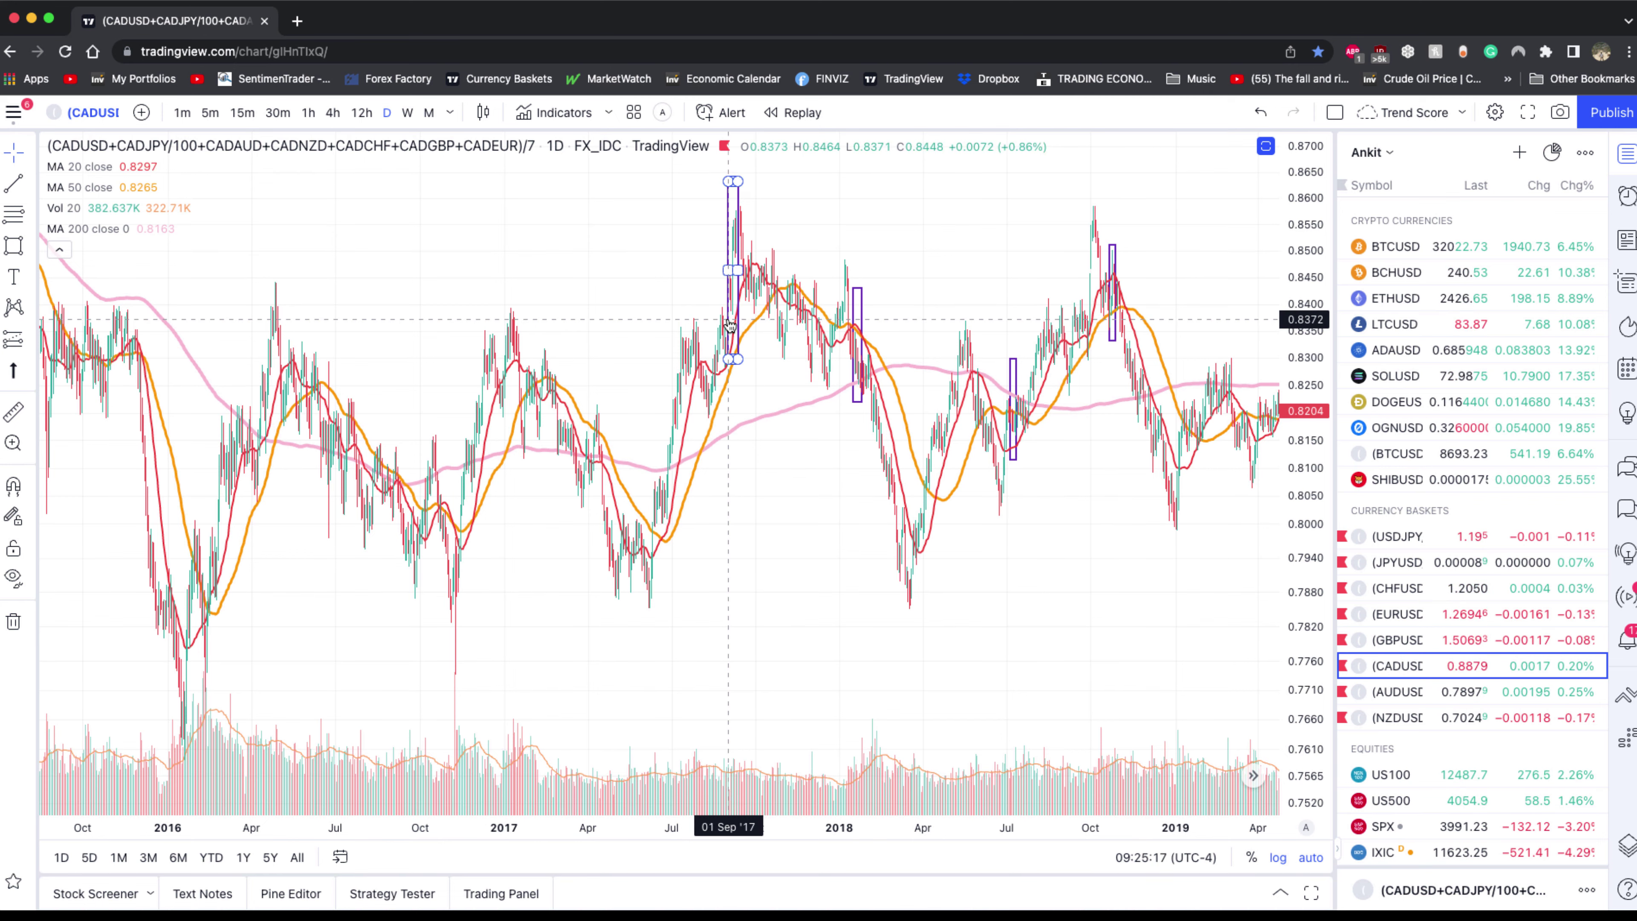
Trace the Canadian dollar basket's rally from its June 2017 low through the September 2017 box with temporary brush strokes.
scroll(748, 380, "up", 4)
scroll(951, 491, "up", 2)
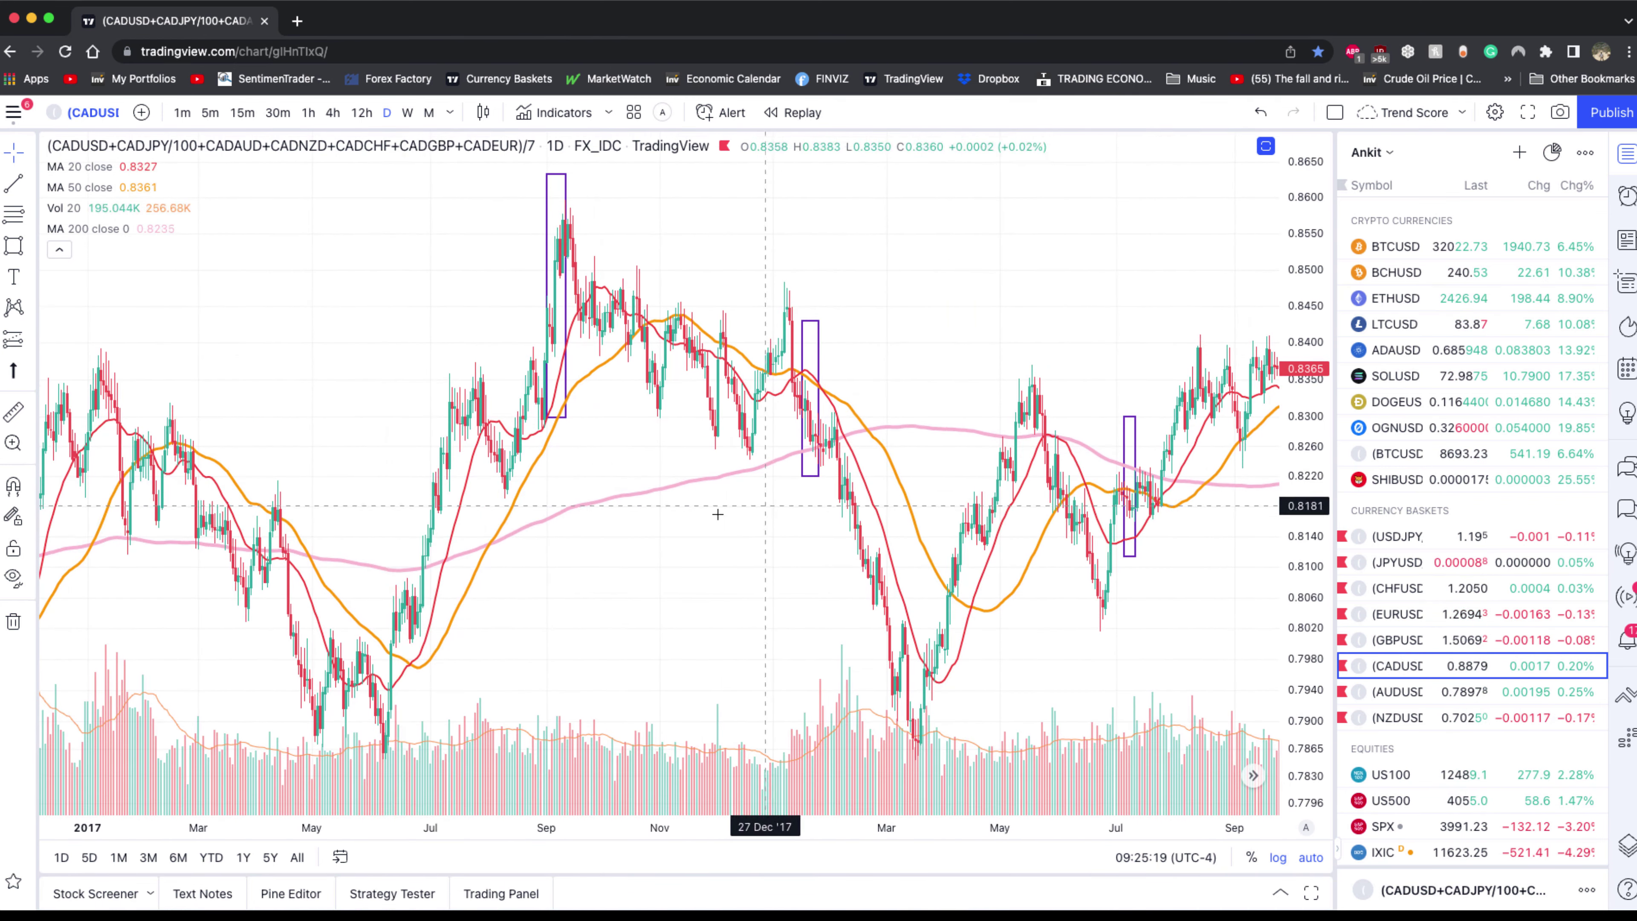
key("ctrl+shift+b")
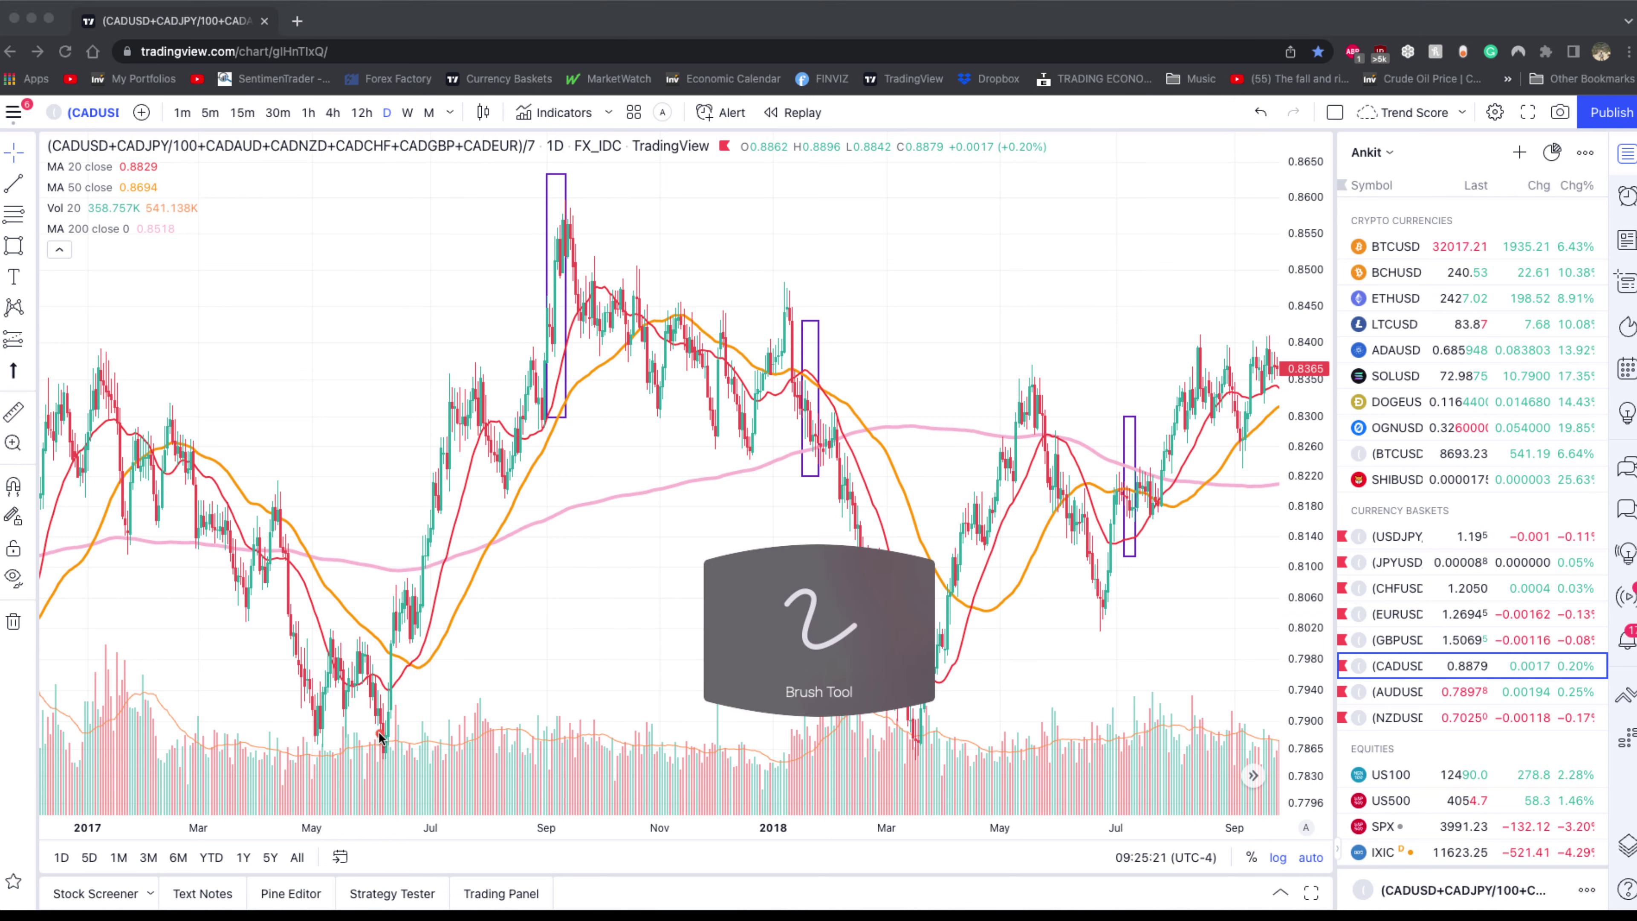
mouse_move(380, 734)
left_mouse_down()
mouse_move(457, 394)
mouse_move(514, 433)
mouse_move(574, 23)
left_mouse_up()
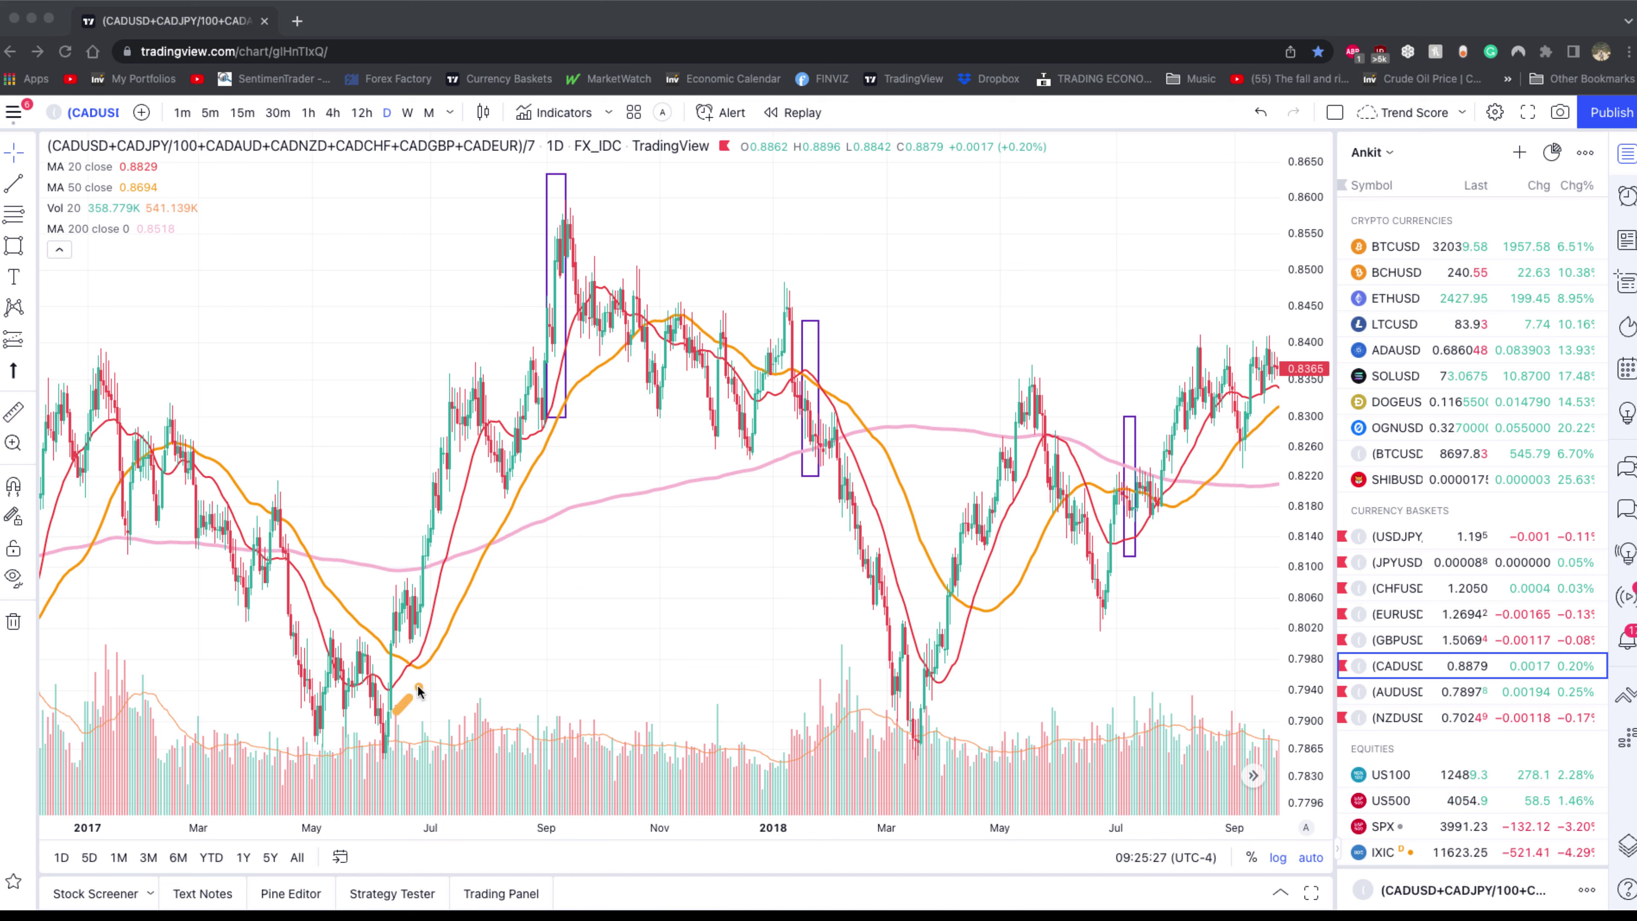
left_click_drag(418, 690, 487, 554)
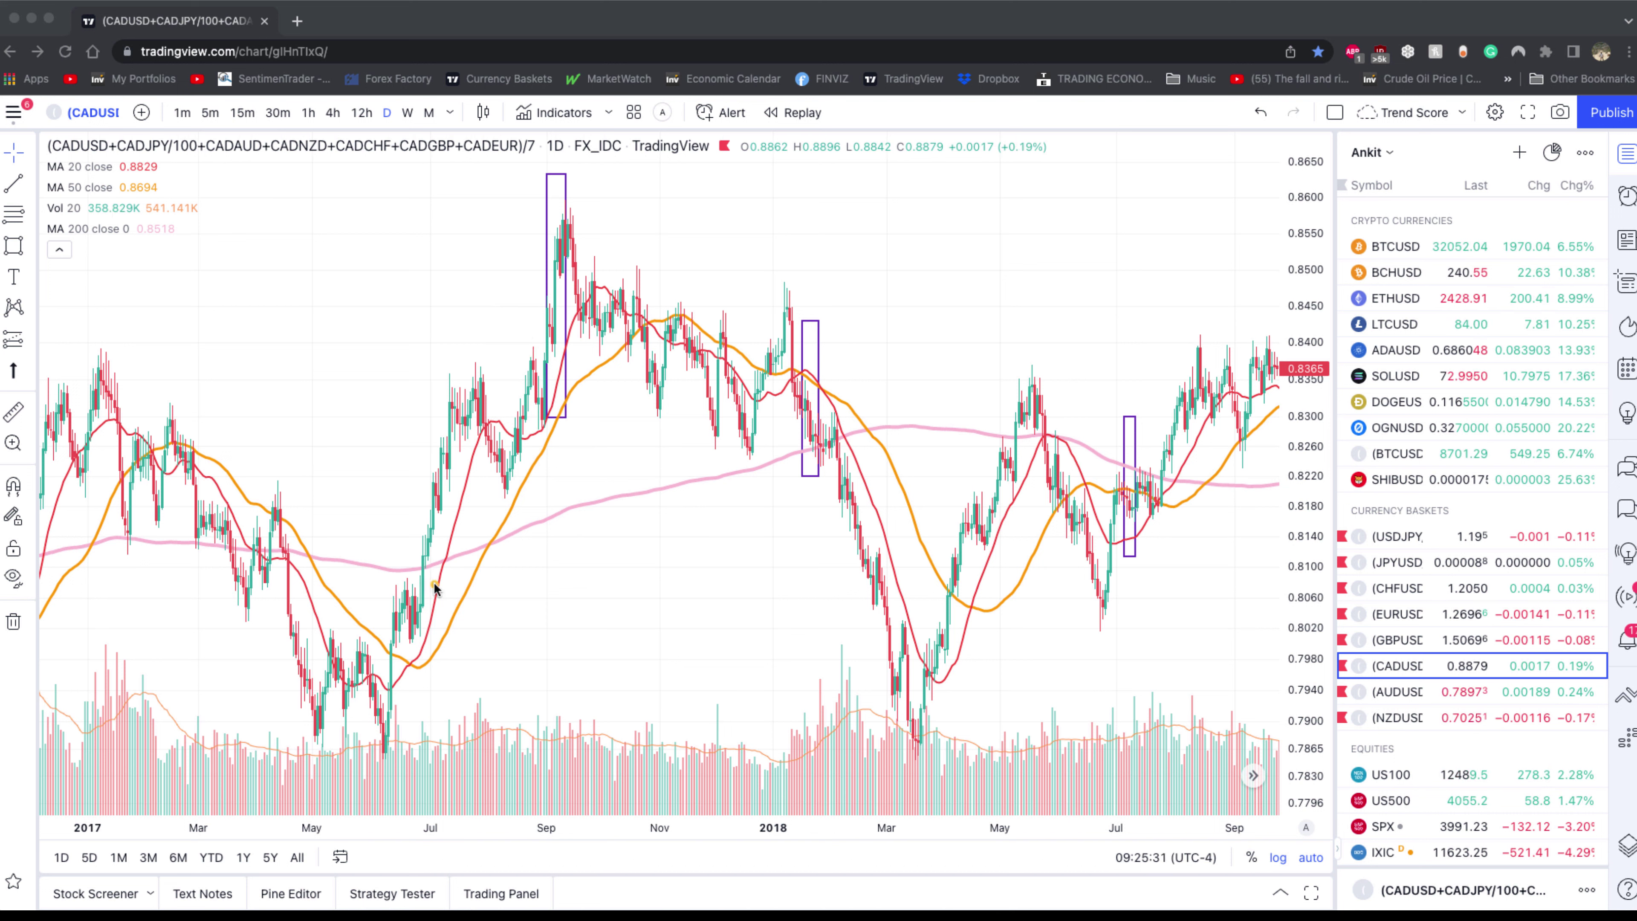
mouse_move(444, 459)
left_mouse_down()
mouse_move(474, 466)
mouse_move(602, 270)
left_mouse_up()
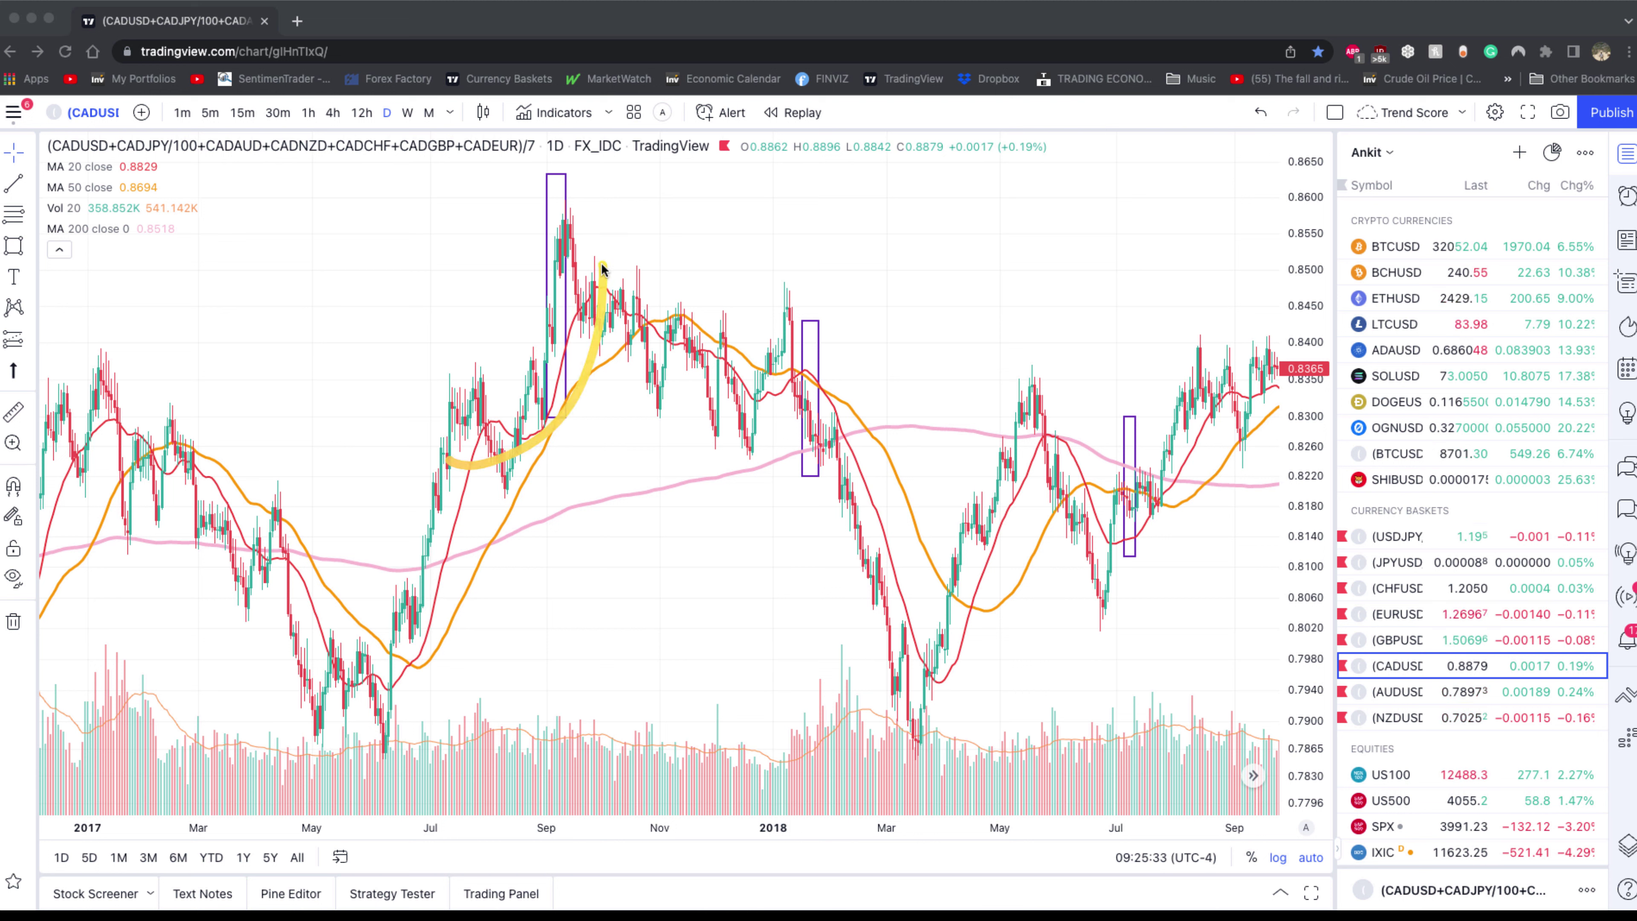
Mark the declines from the September 2017 and January 2018 highs, and circle the July 2018 box with temporary brush strokes.
mouse_move(565, 209)
left_mouse_down()
mouse_move(538, 258)
mouse_move(593, 213)
mouse_move(564, 201)
mouse_move(833, 406)
left_mouse_up()
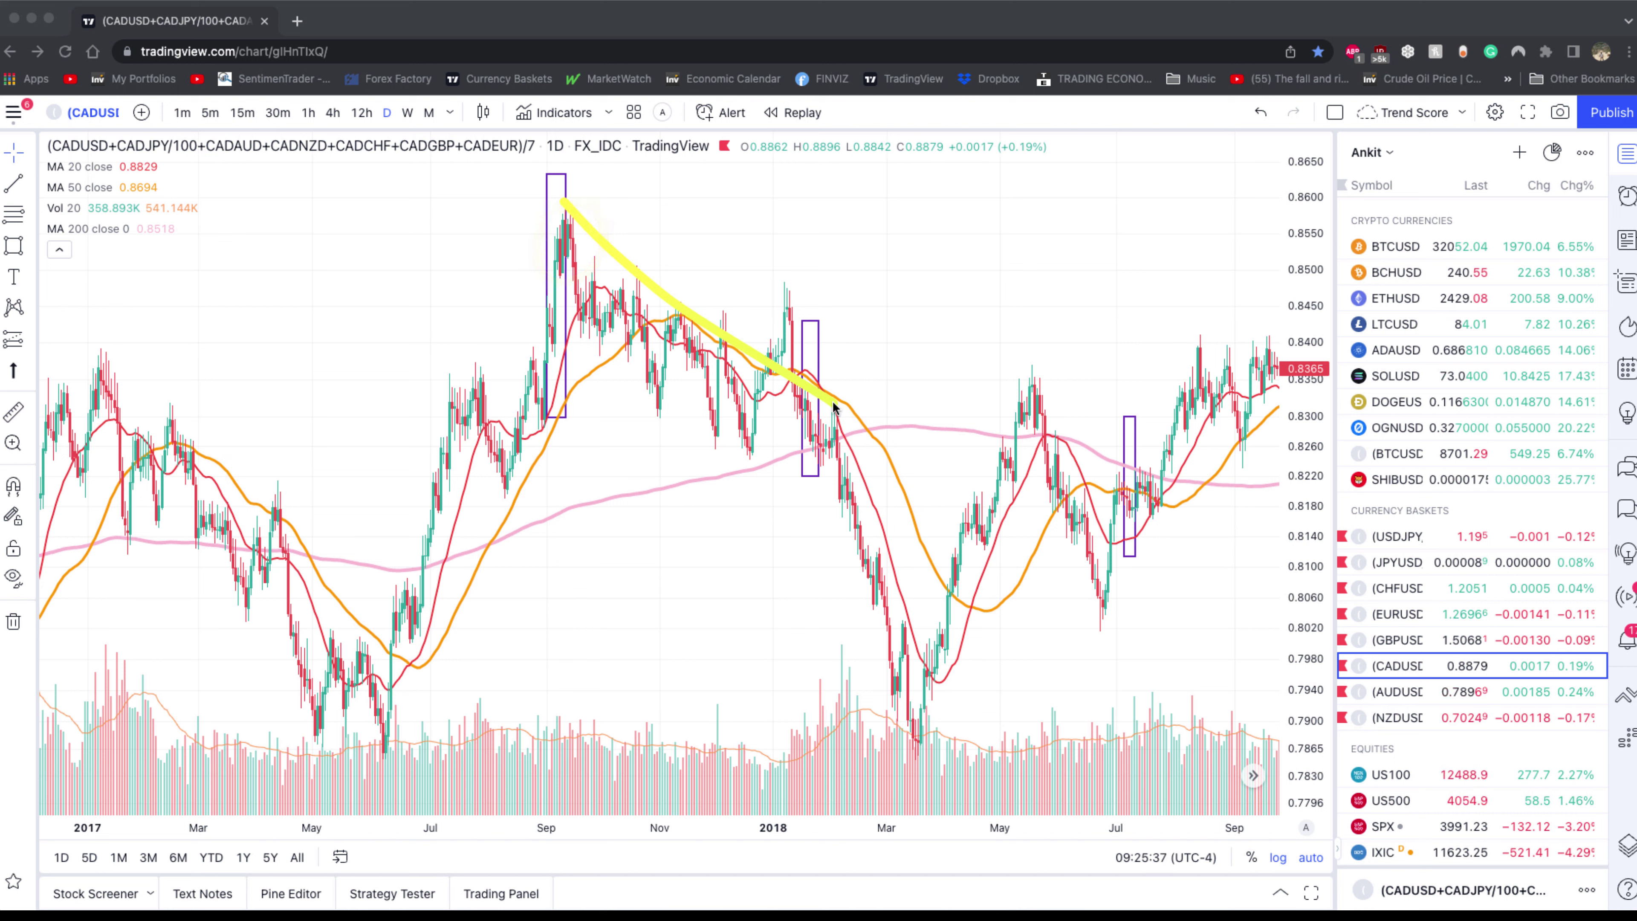
mouse_move(784, 298)
left_mouse_down()
mouse_move(771, 451)
mouse_move(807, 321)
mouse_move(809, 387)
mouse_move(895, 616)
left_mouse_up()
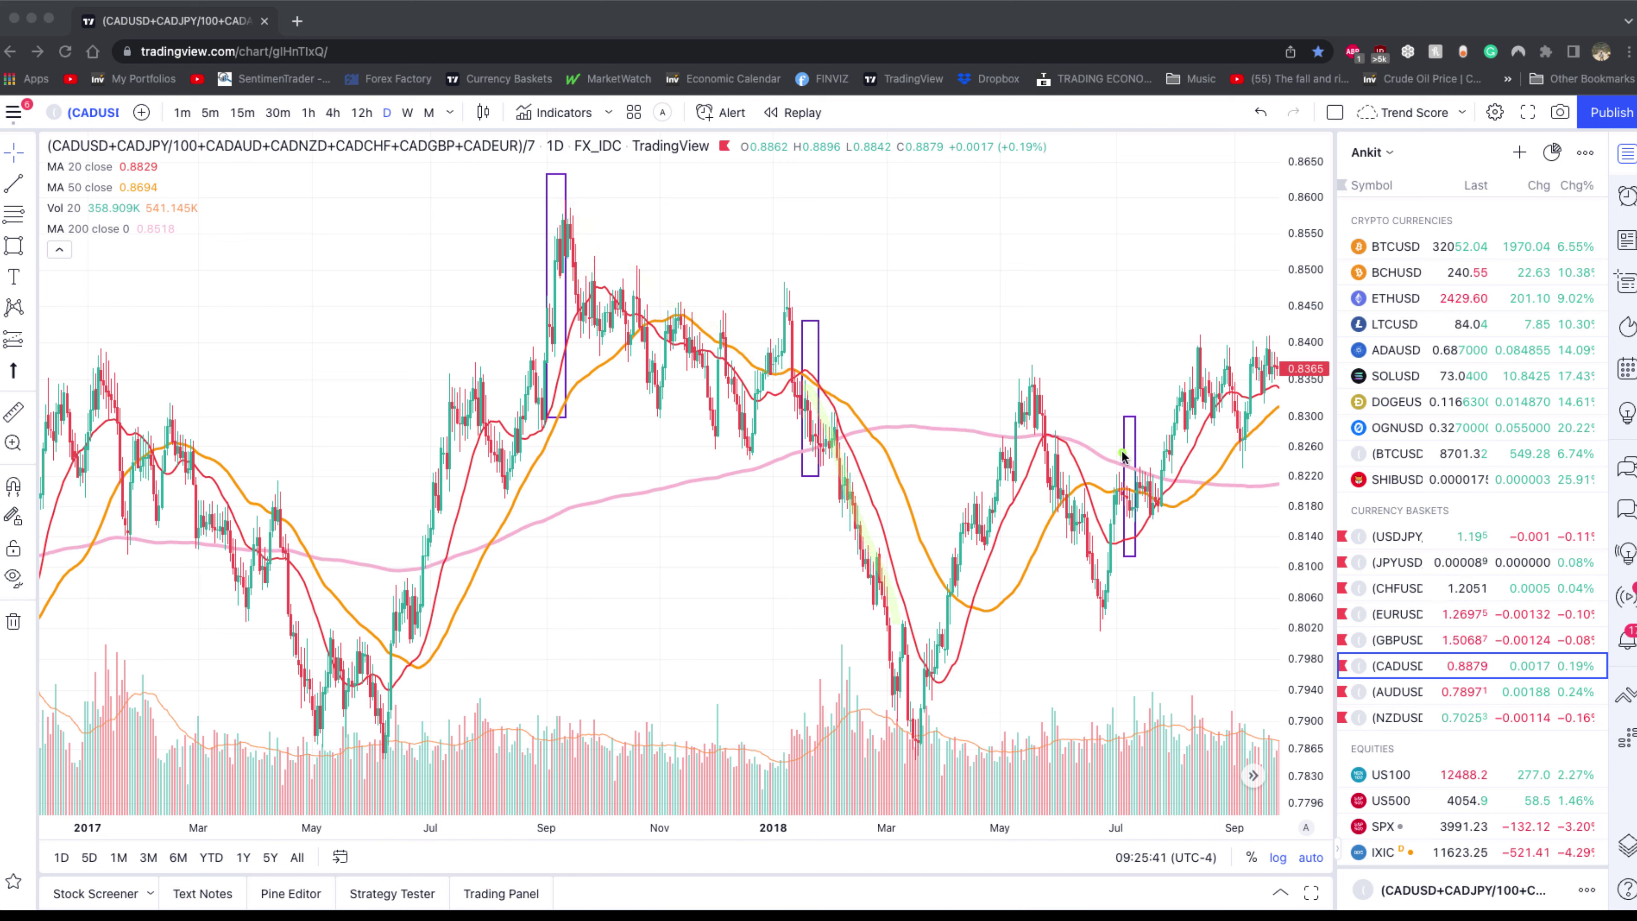
mouse_move(1139, 405)
left_mouse_down()
mouse_move(1103, 543)
mouse_move(1144, 390)
left_mouse_up()
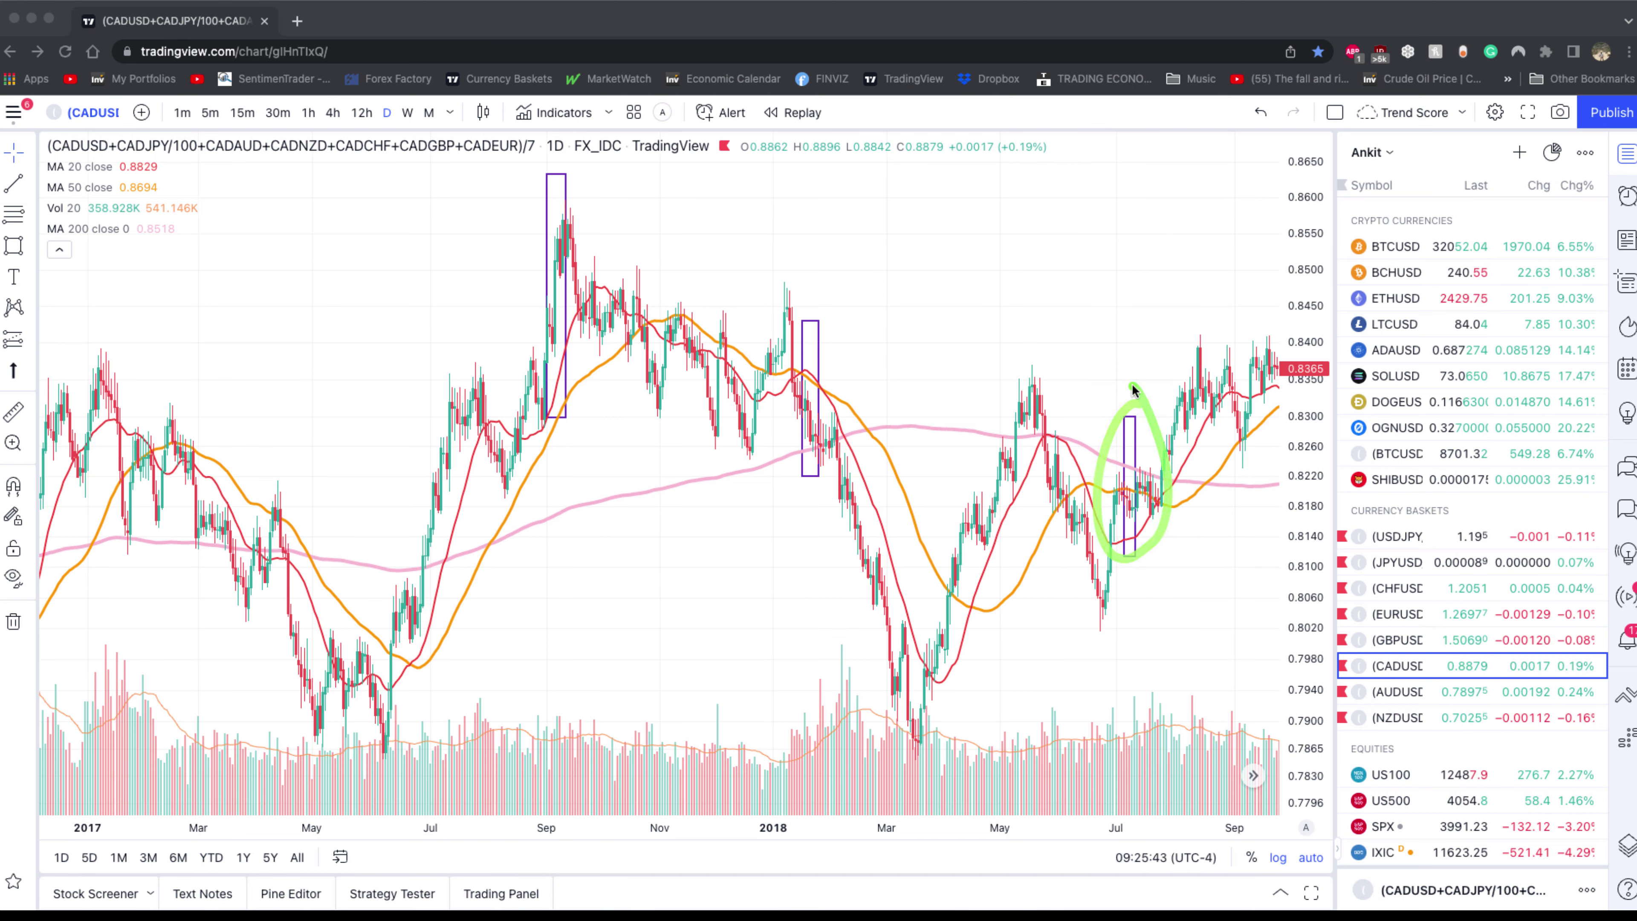
Trace the decline from the September 2017 high into the January 2018 box and the rise into the September 2017 box.
left_click_drag(896, 541, 583, 547)
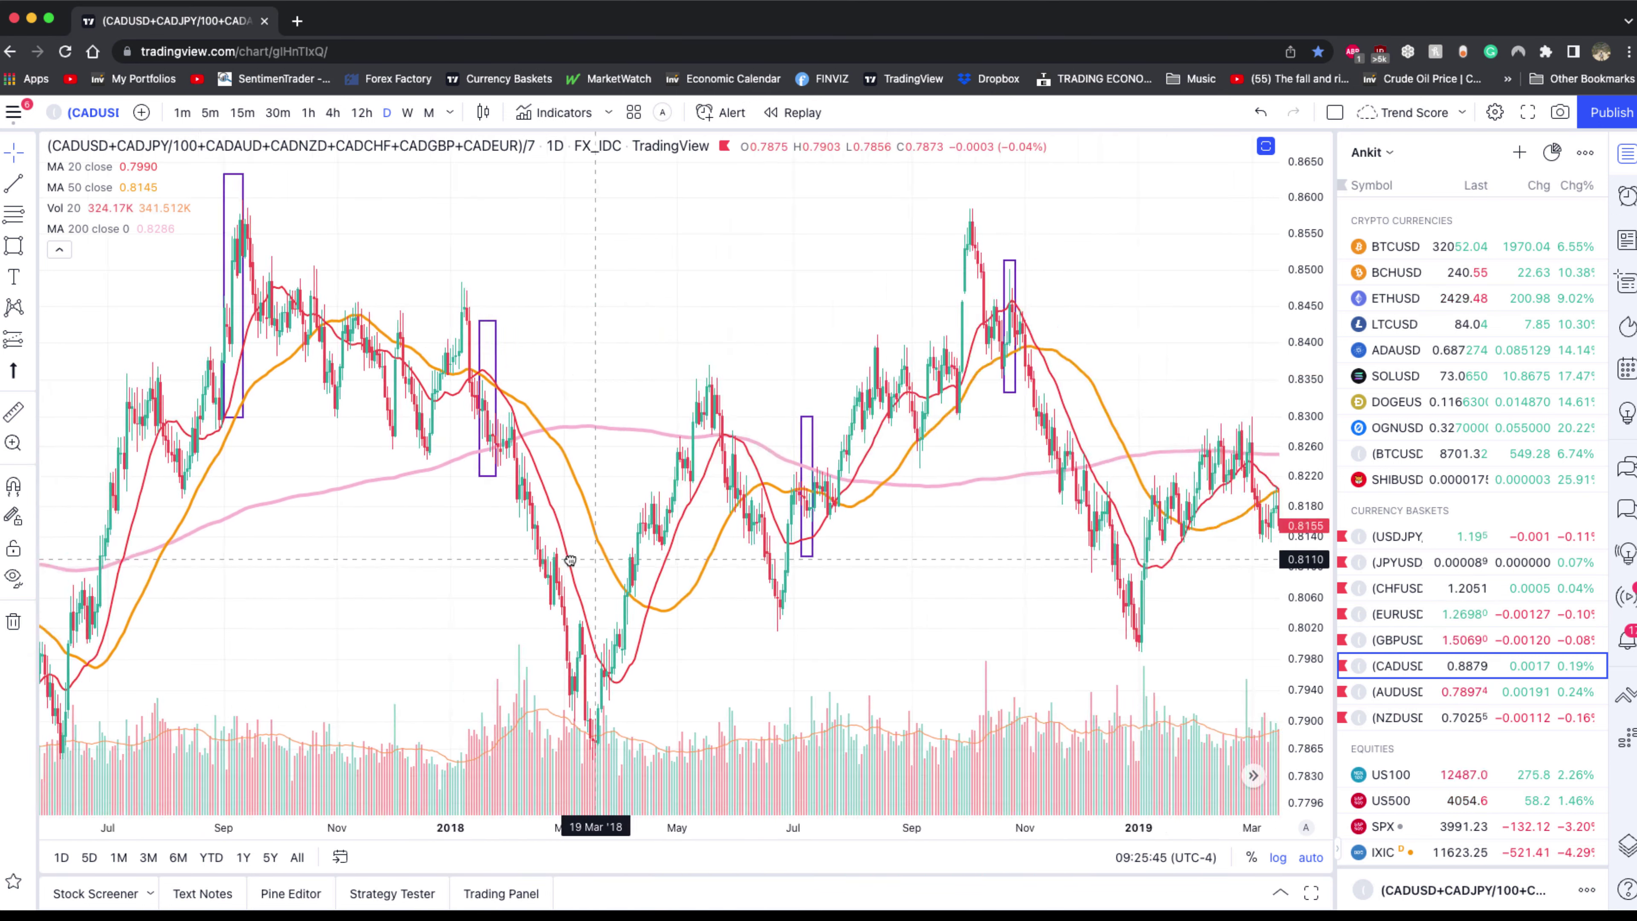
key("super+shift+a")
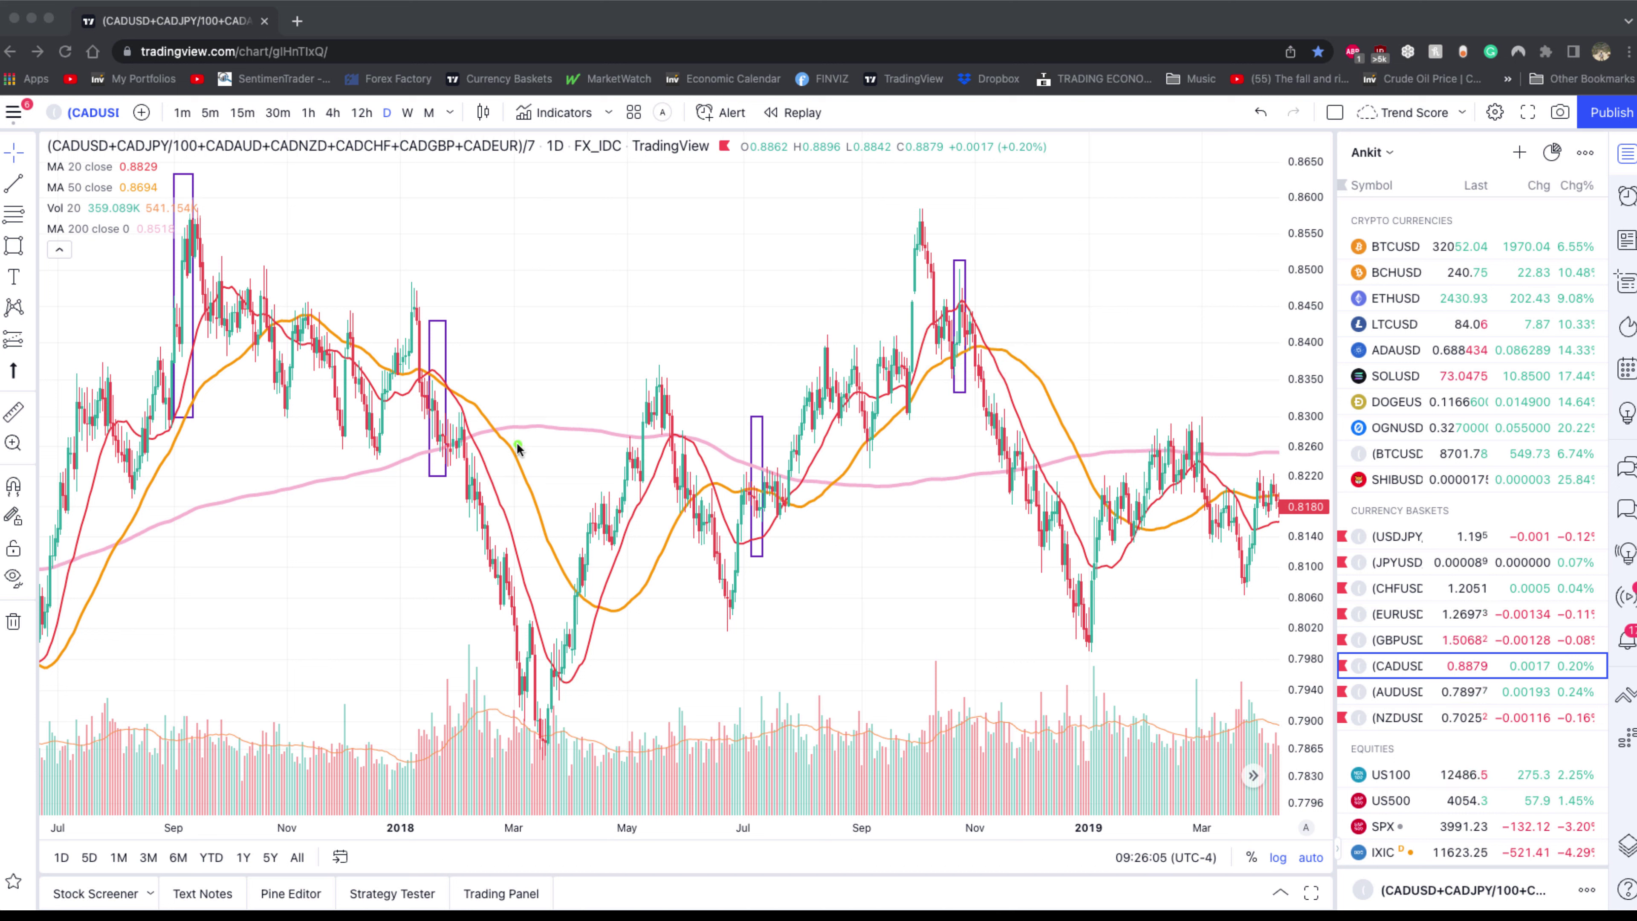
left_click_drag(206, 288, 444, 392)
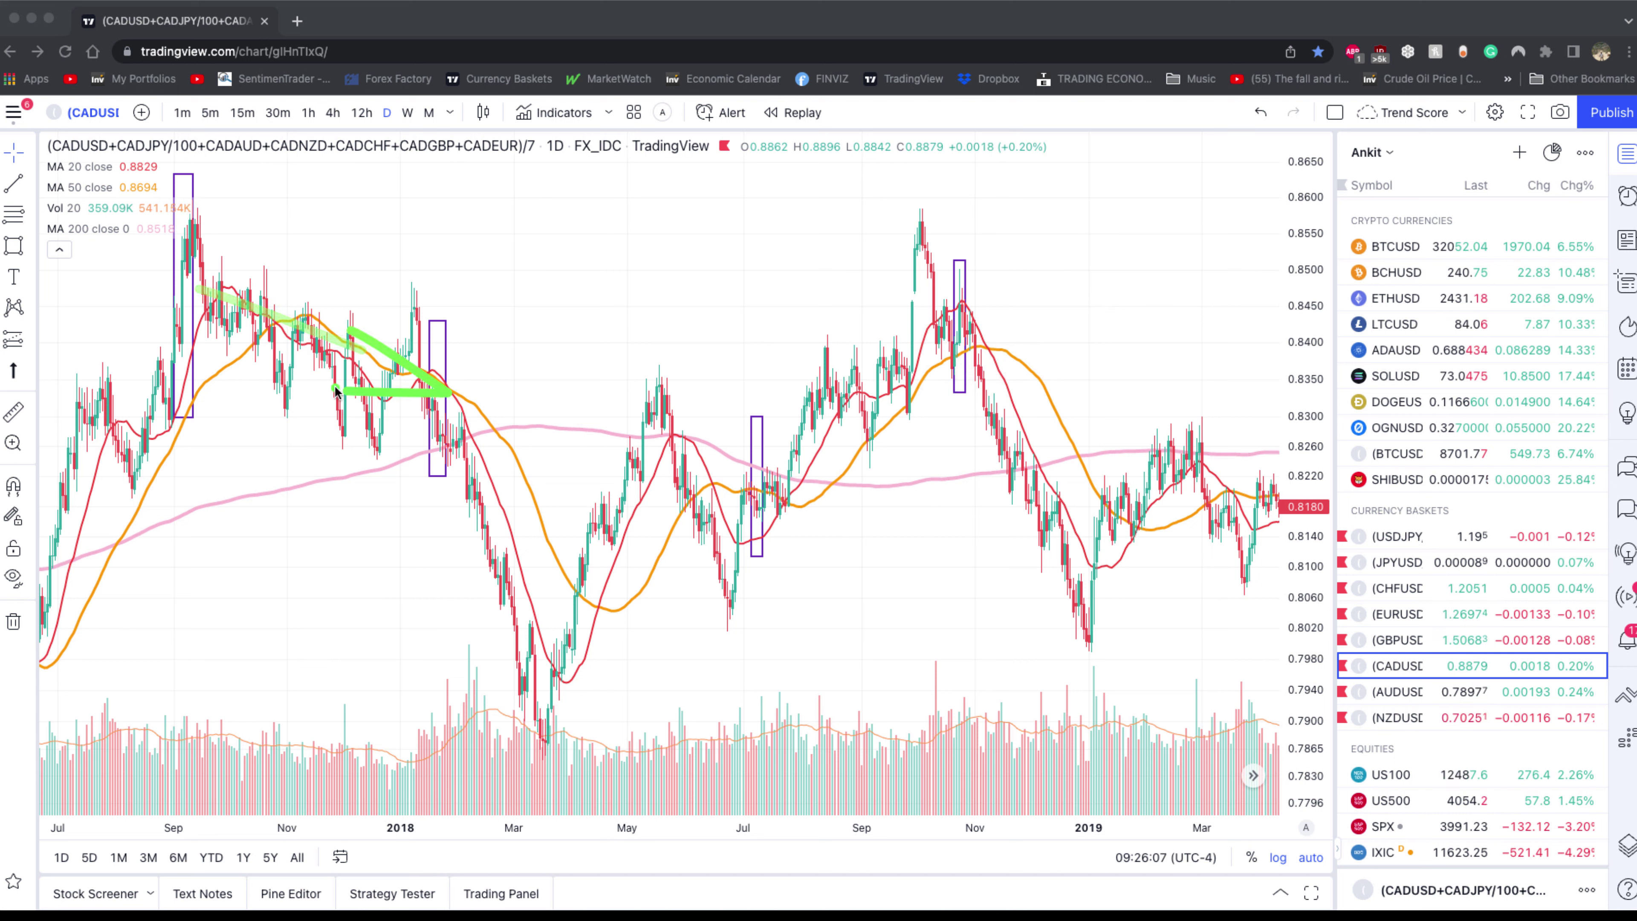
left_click_drag(145, 371, 199, 208)
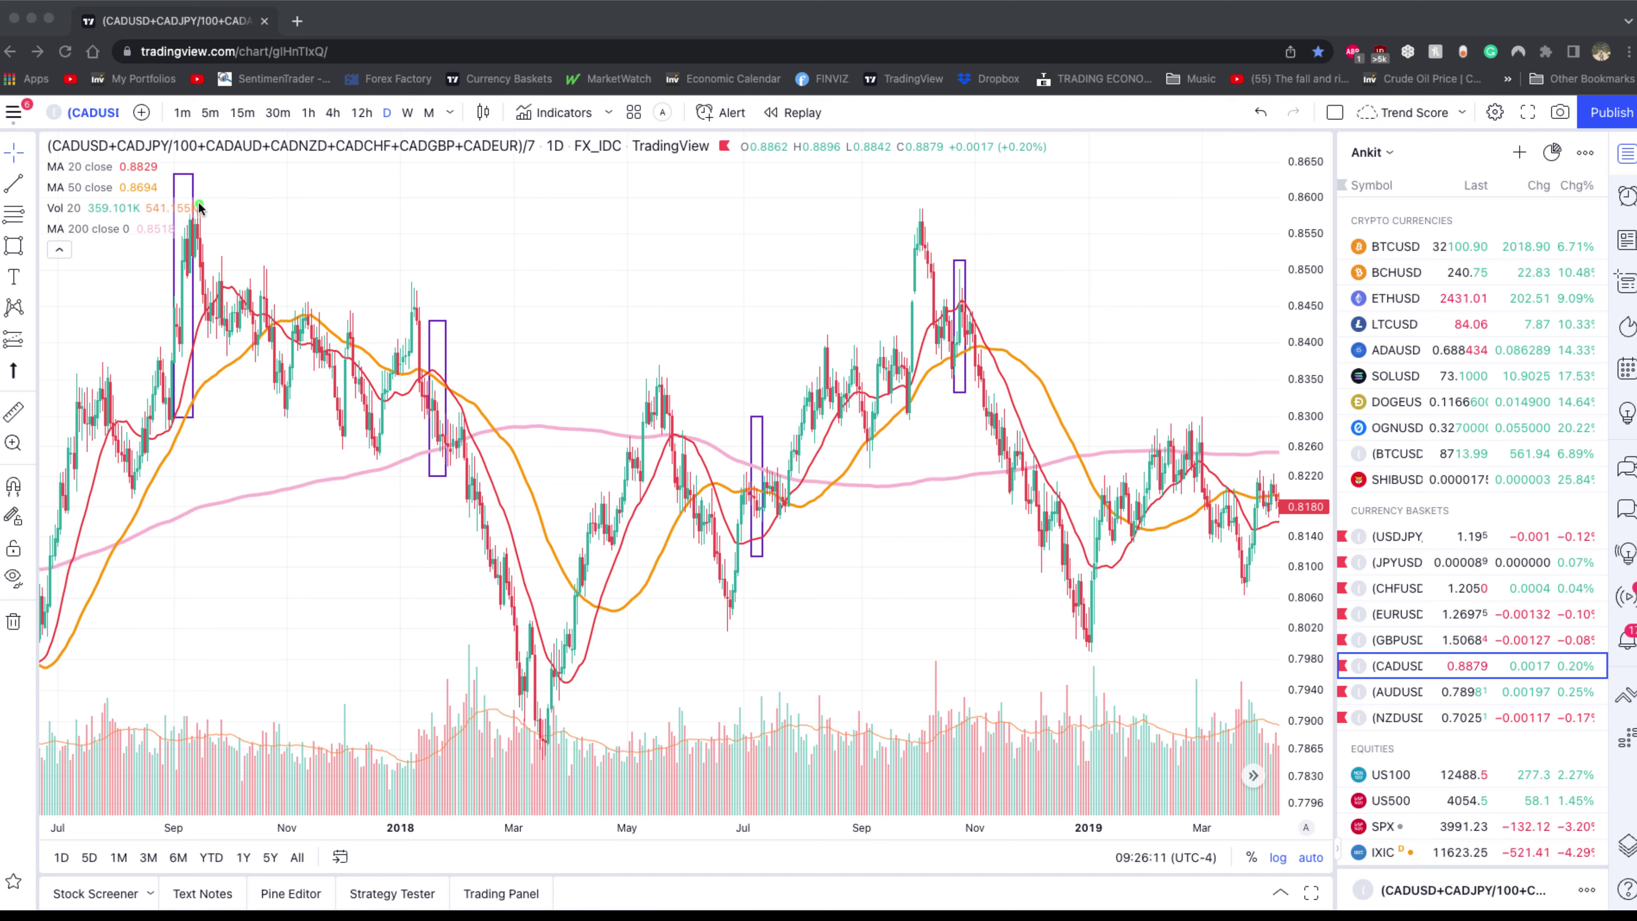
Mark the intervals between the successive boxes from September 2017 to October 2018 with short temporary brush strokes.
left_click_drag(258, 354, 329, 362)
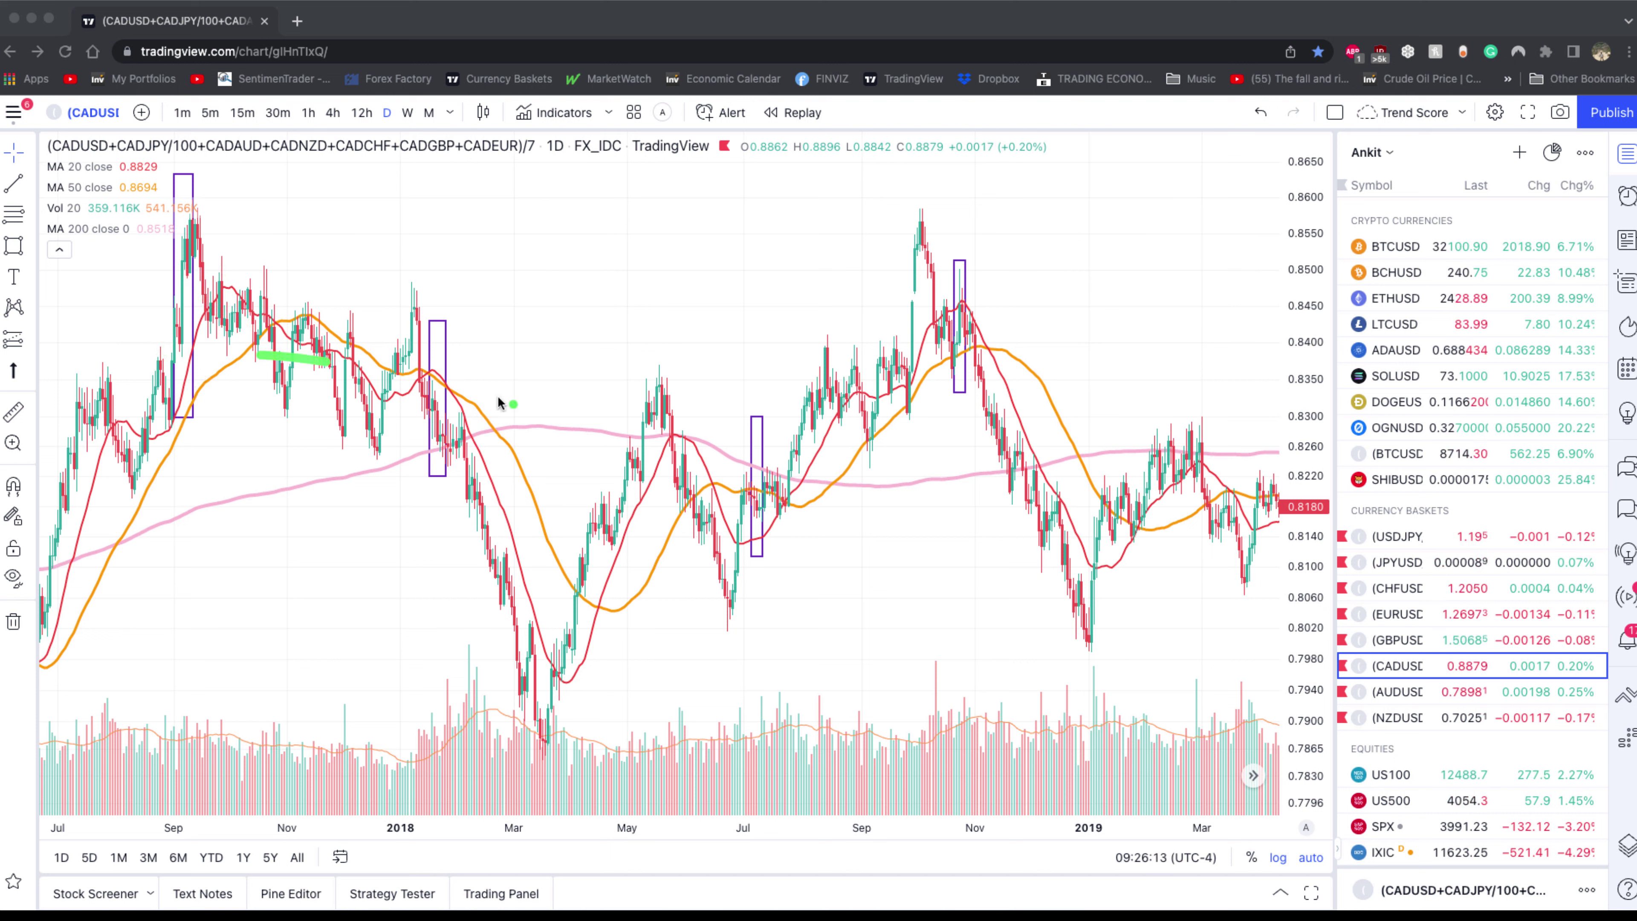
left_click_drag(502, 445, 696, 476)
left_click_drag(815, 396, 909, 385)
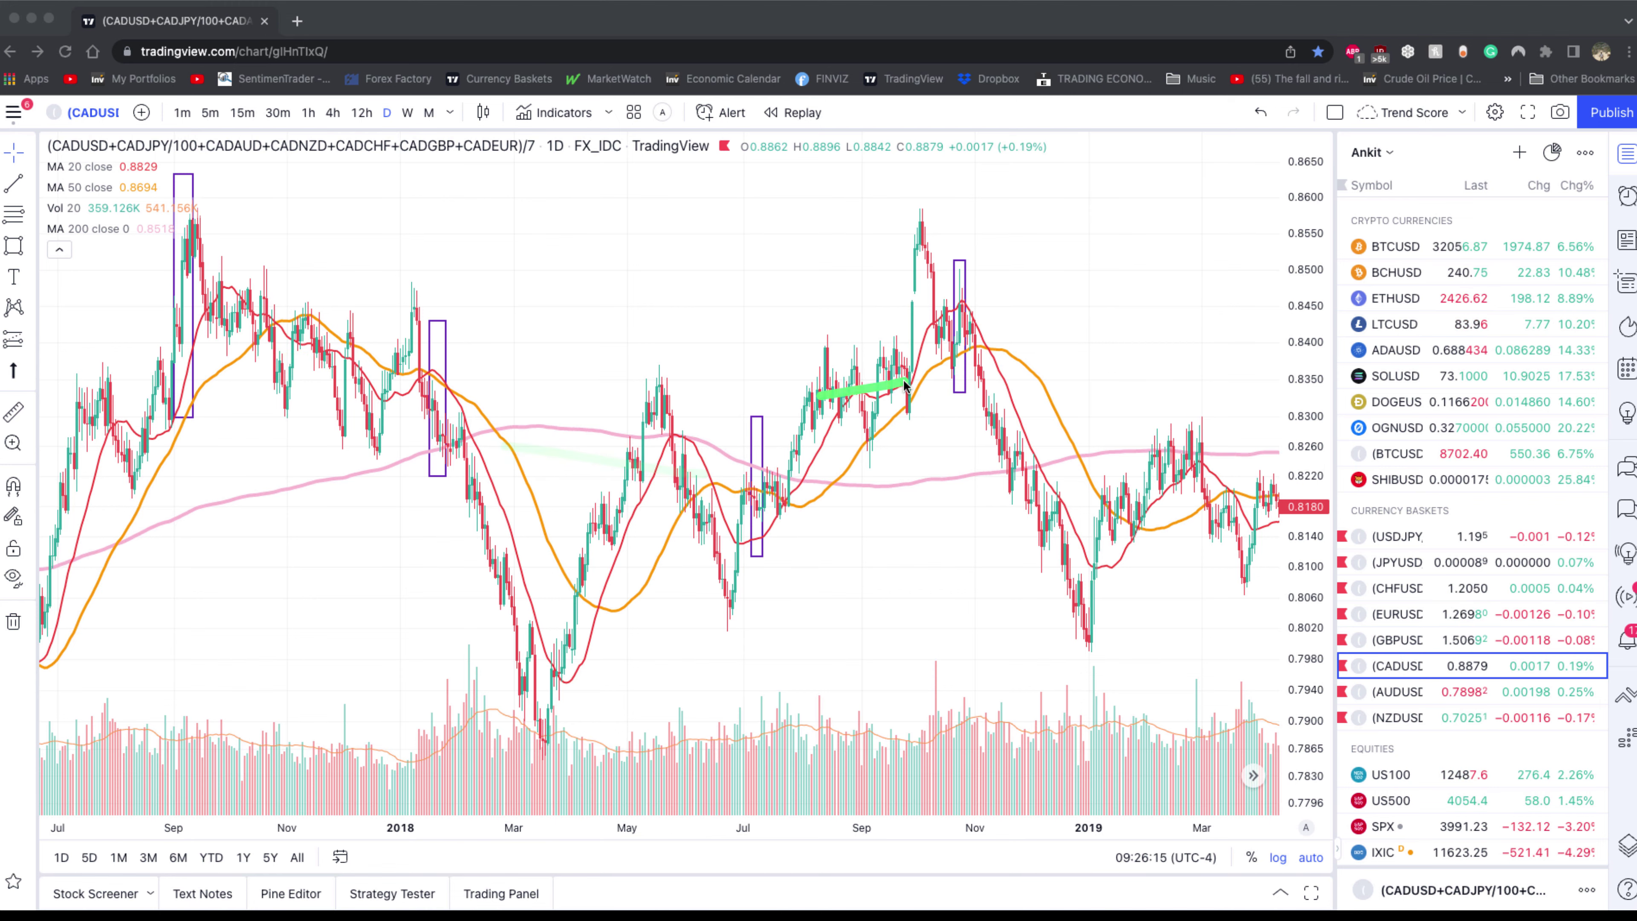
left_click(947, 478)
Trace the rise between the March and April 2022 boxes and outline both boxed periods with temporary brush strokes.
scroll(928, 490, "right", 15)
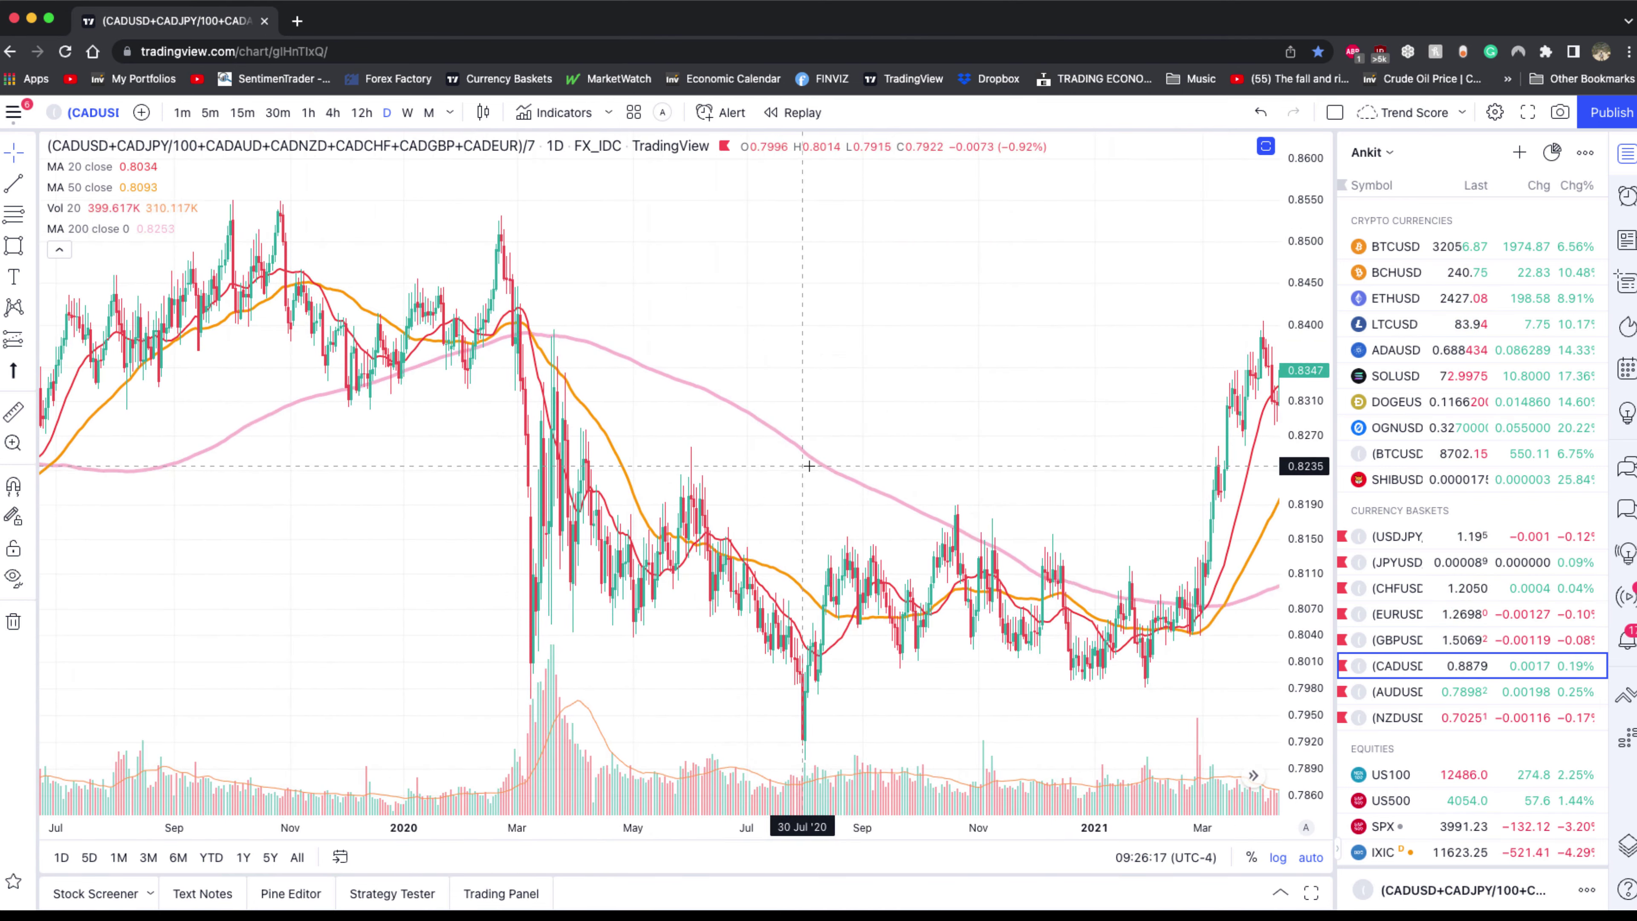
scroll(928, 490, "up", 10)
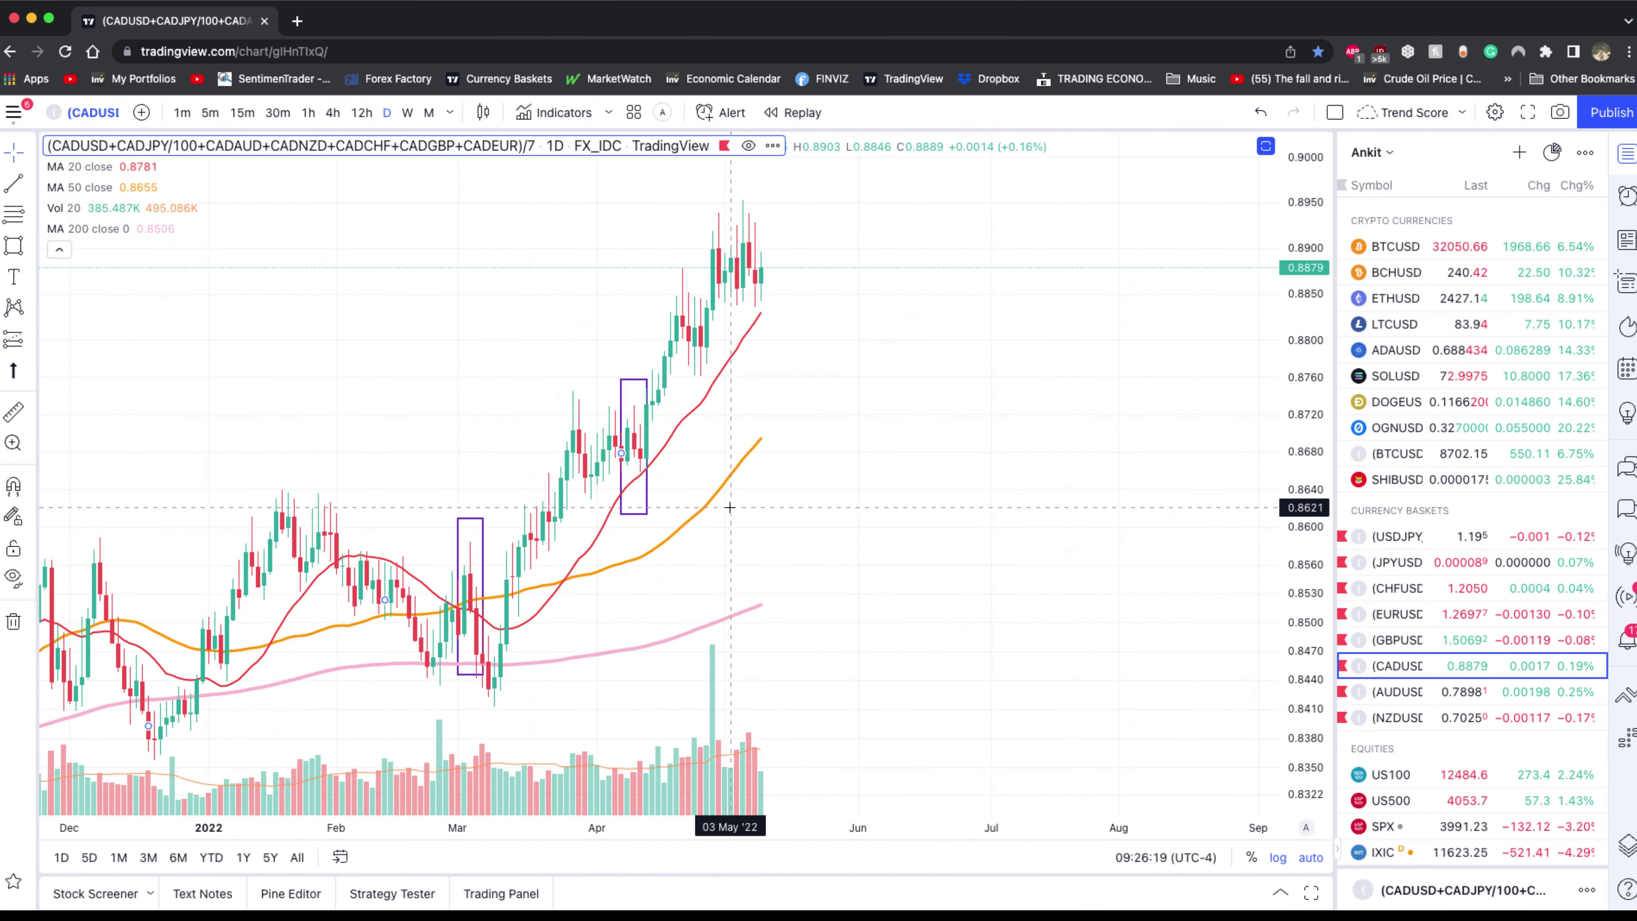
scroll(1088, 499, "left", 3)
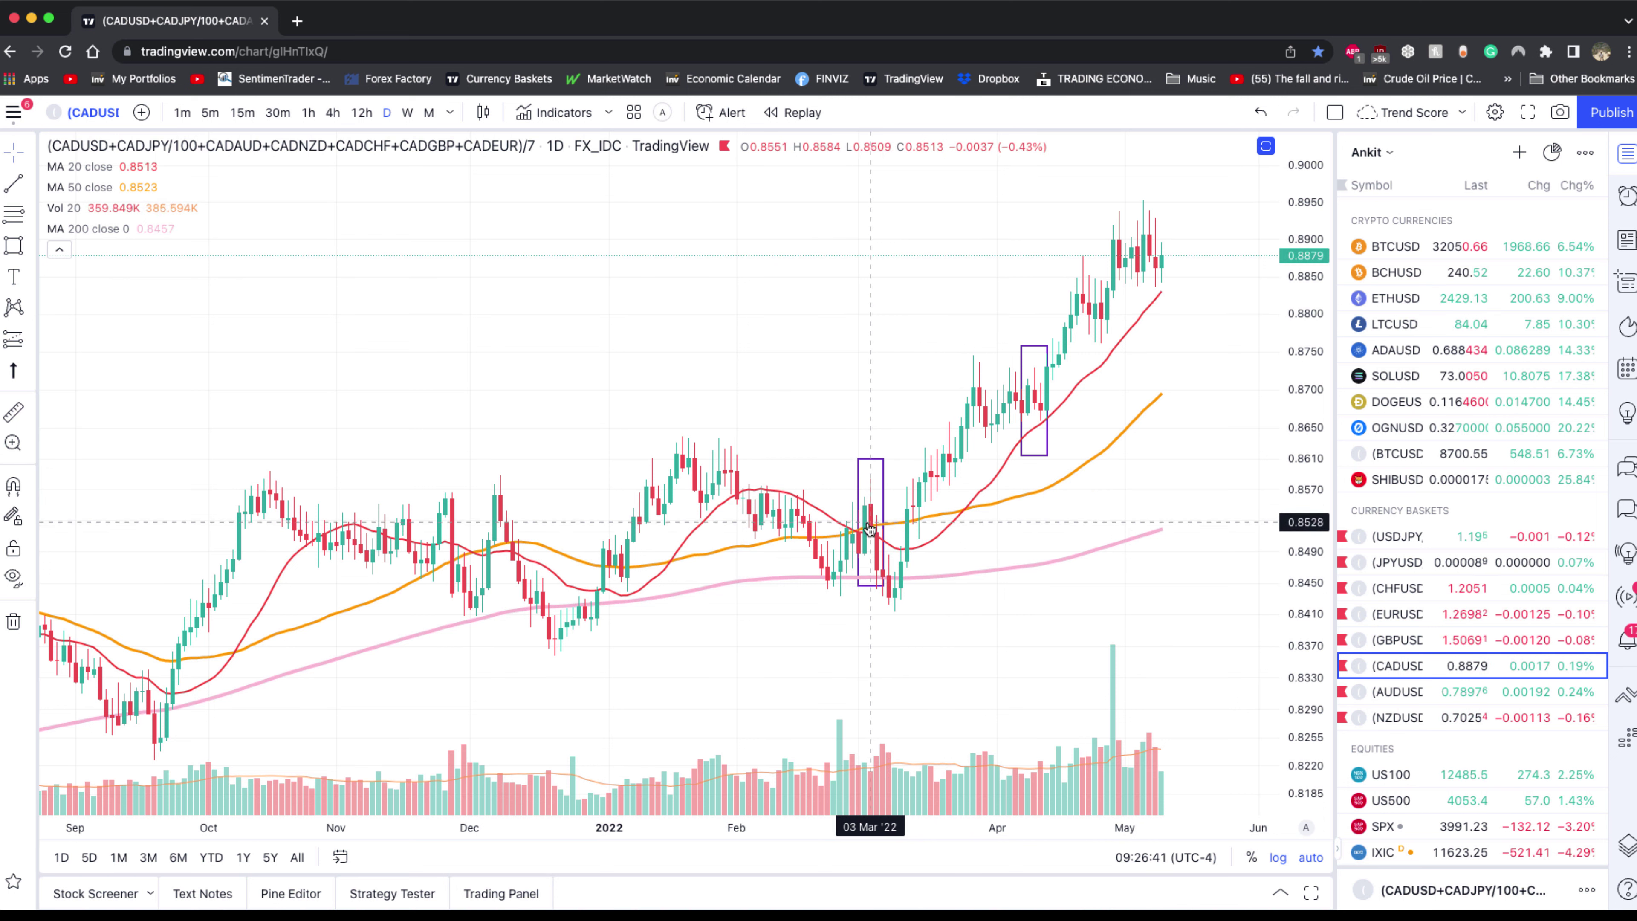
key("super+shift+a")
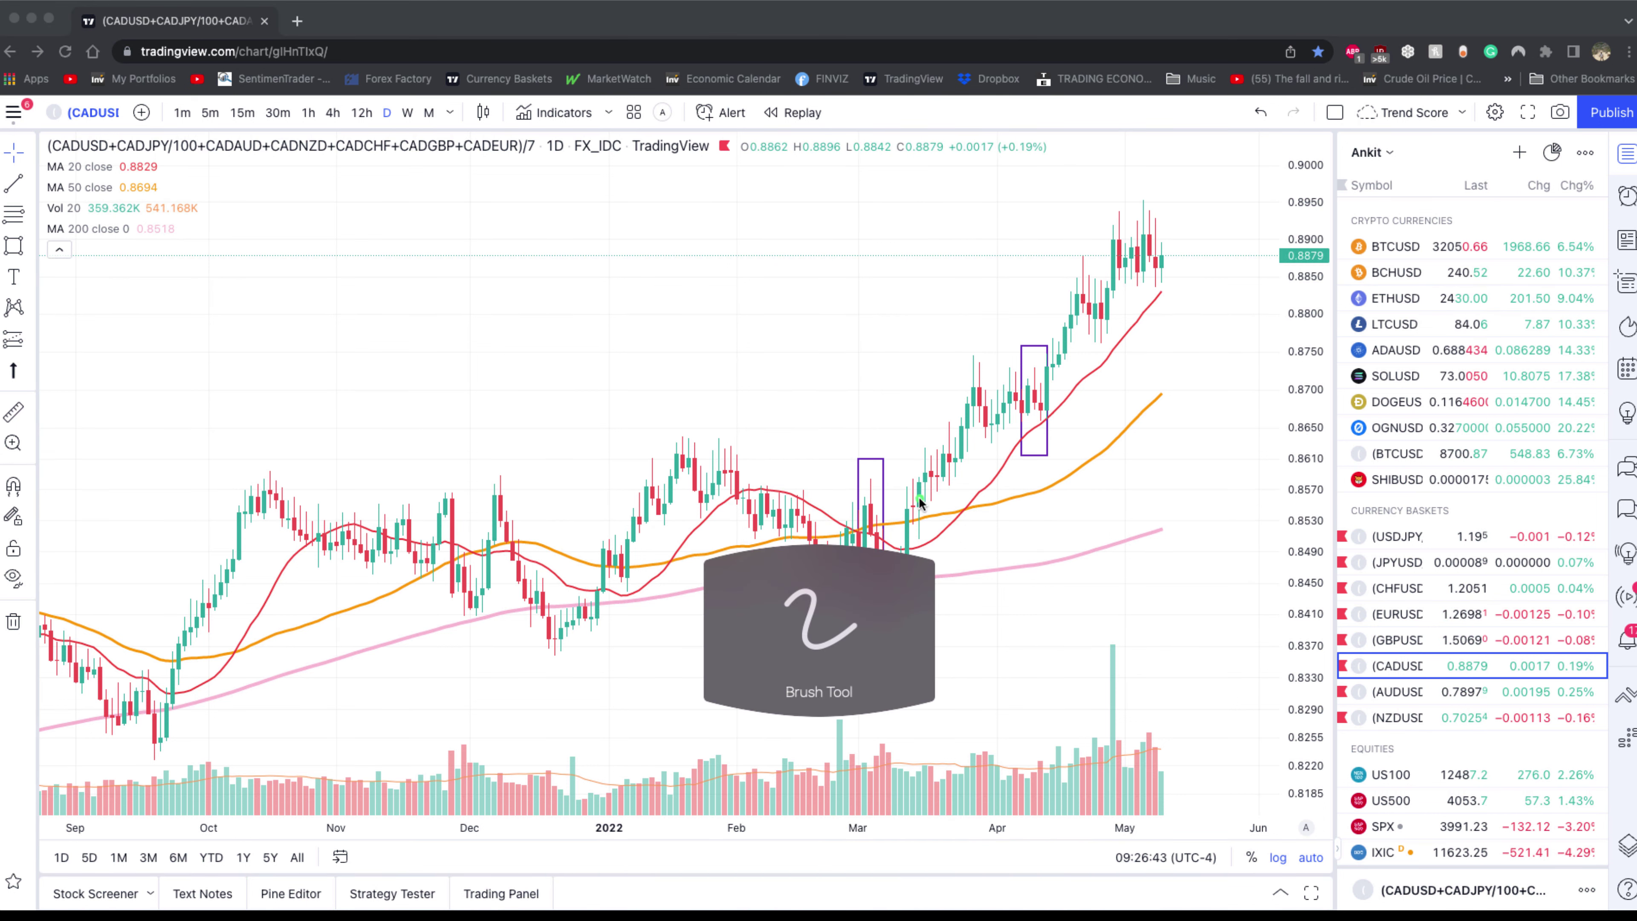
left_click_drag(909, 507, 1009, 419)
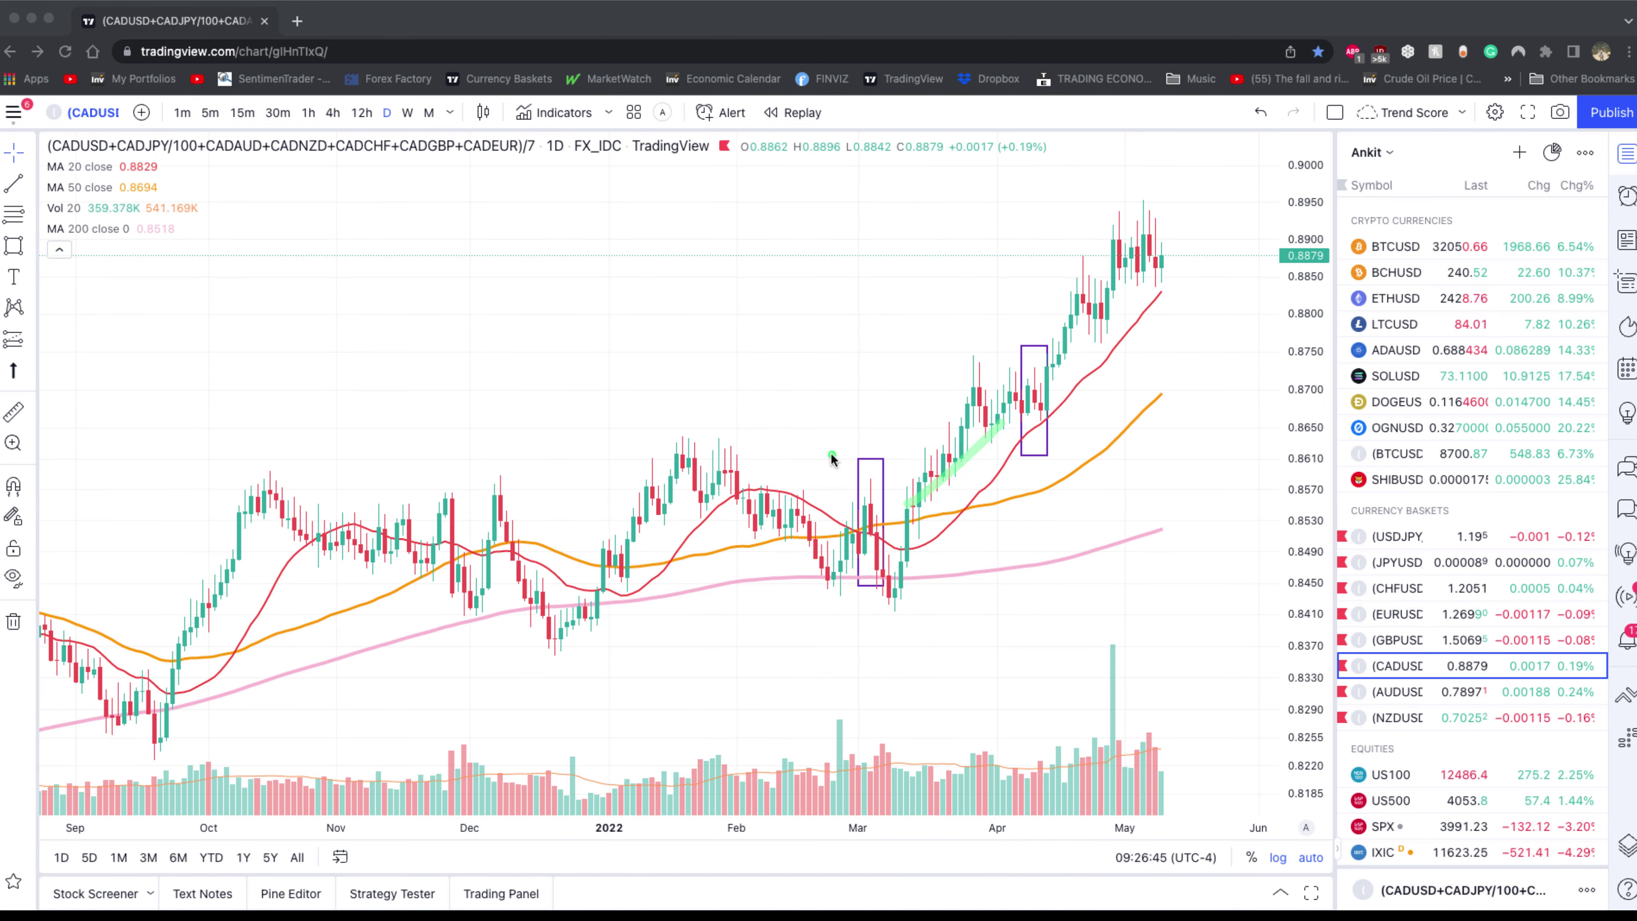
mouse_move(843, 447)
left_mouse_down()
mouse_move(919, 446)
mouse_move(905, 616)
mouse_move(823, 445)
mouse_move(873, 437)
left_mouse_up()
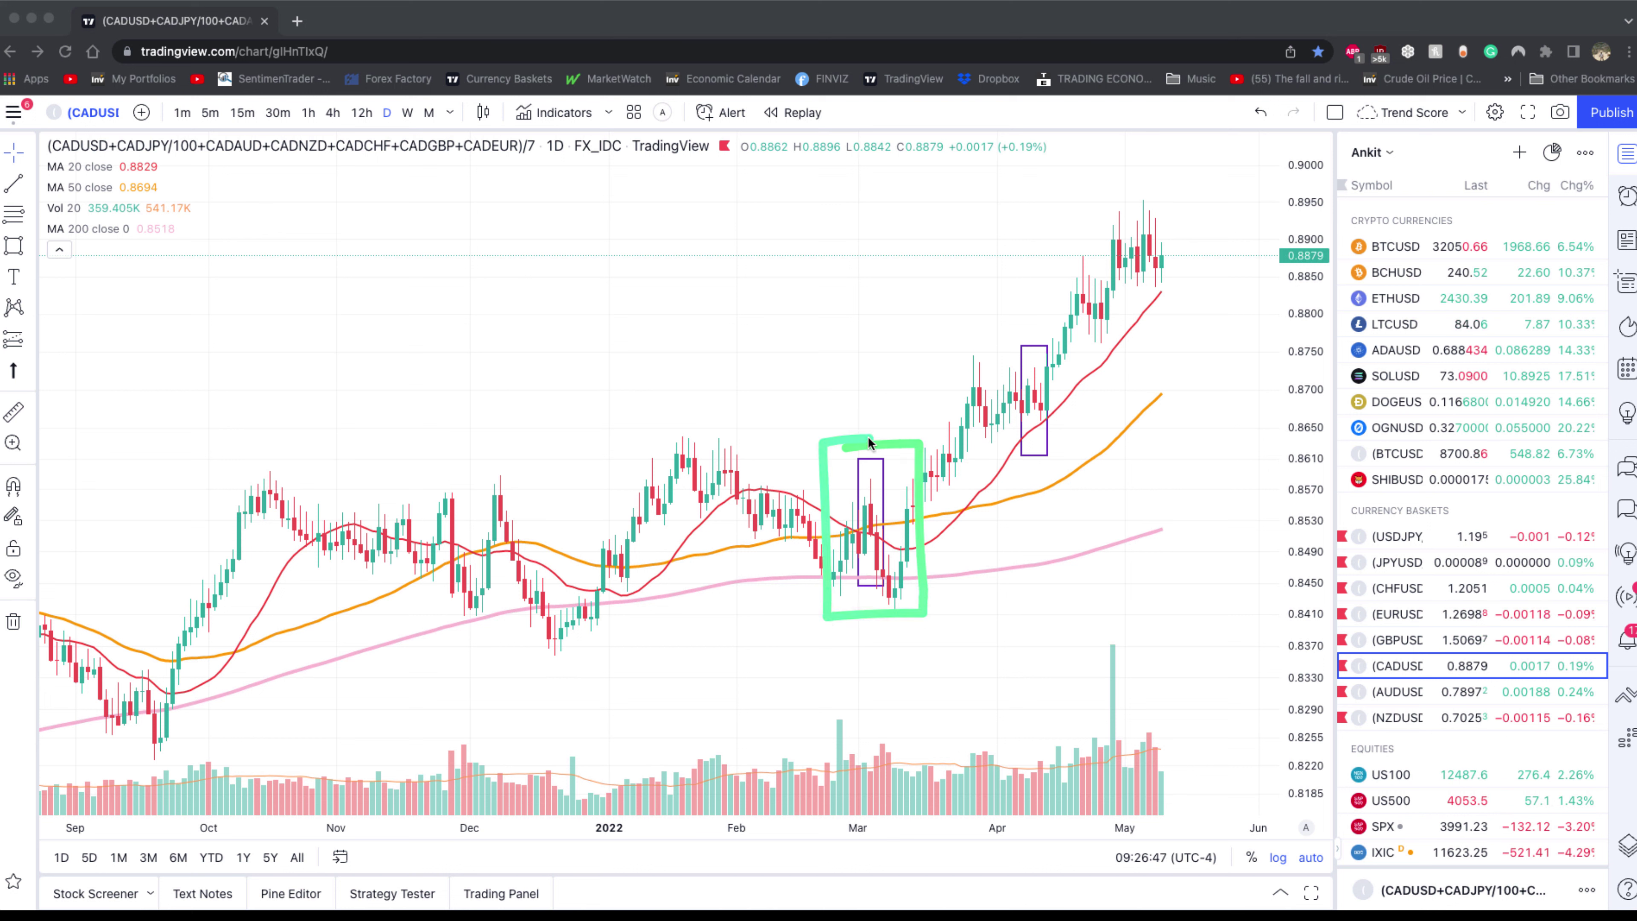
mouse_move(997, 318)
left_mouse_down()
mouse_move(1089, 320)
mouse_move(1085, 490)
mouse_move(1004, 461)
mouse_move(994, 309)
left_mouse_up()
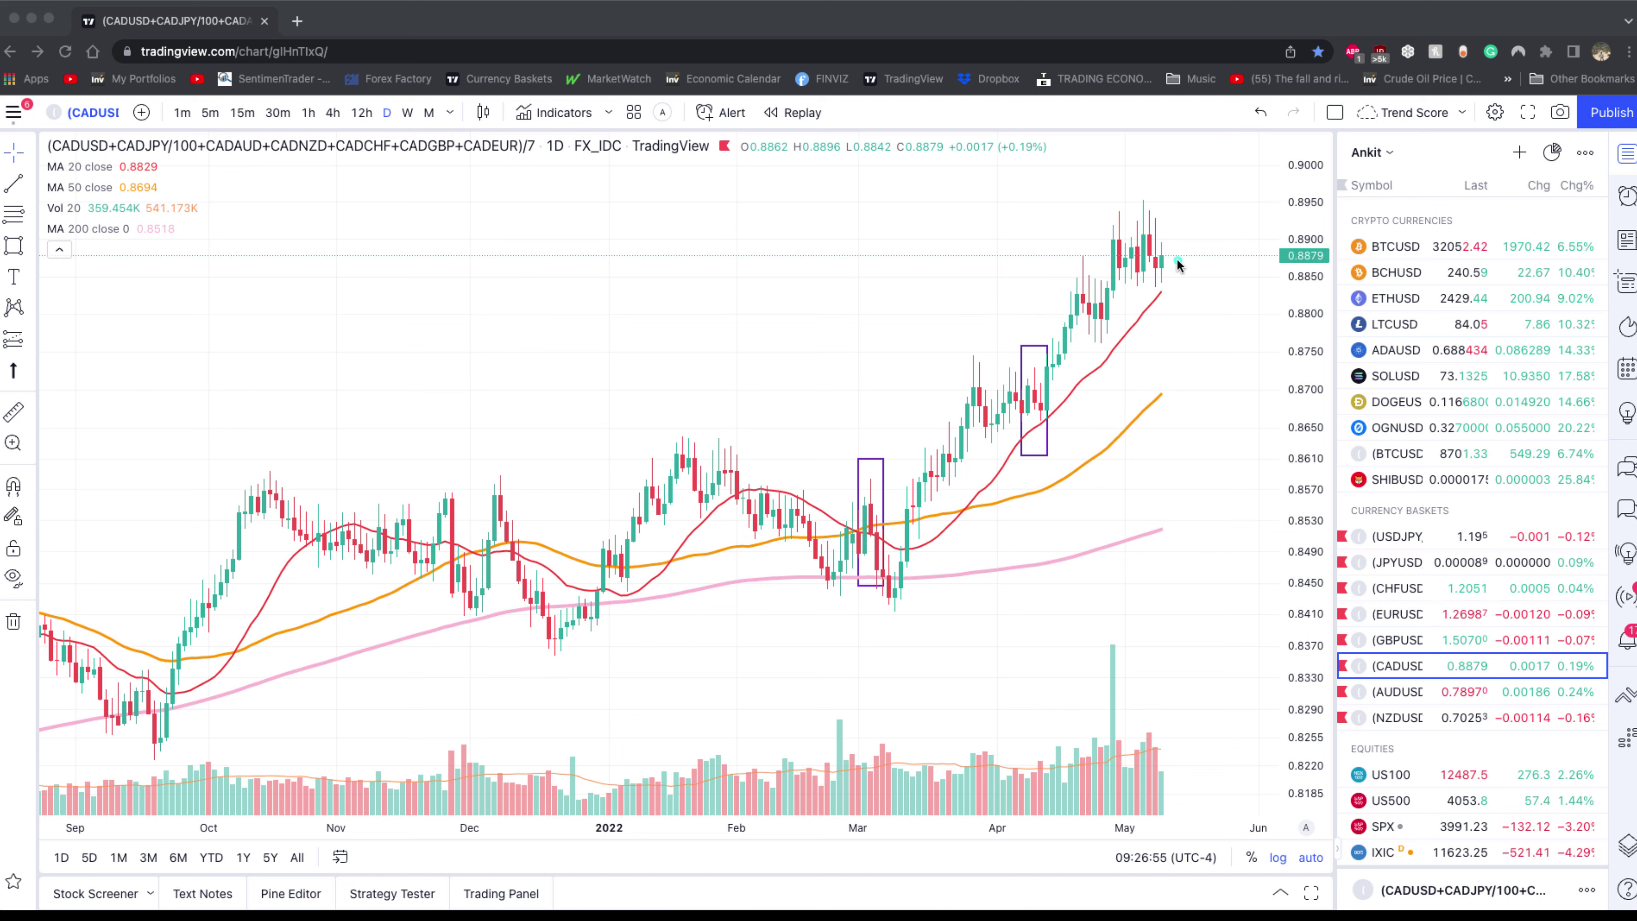
Mark the March 2022 box, the April 2022 box and the latest May candles with short upward temporary brush strokes.
left_click_drag(875, 522, 875, 411)
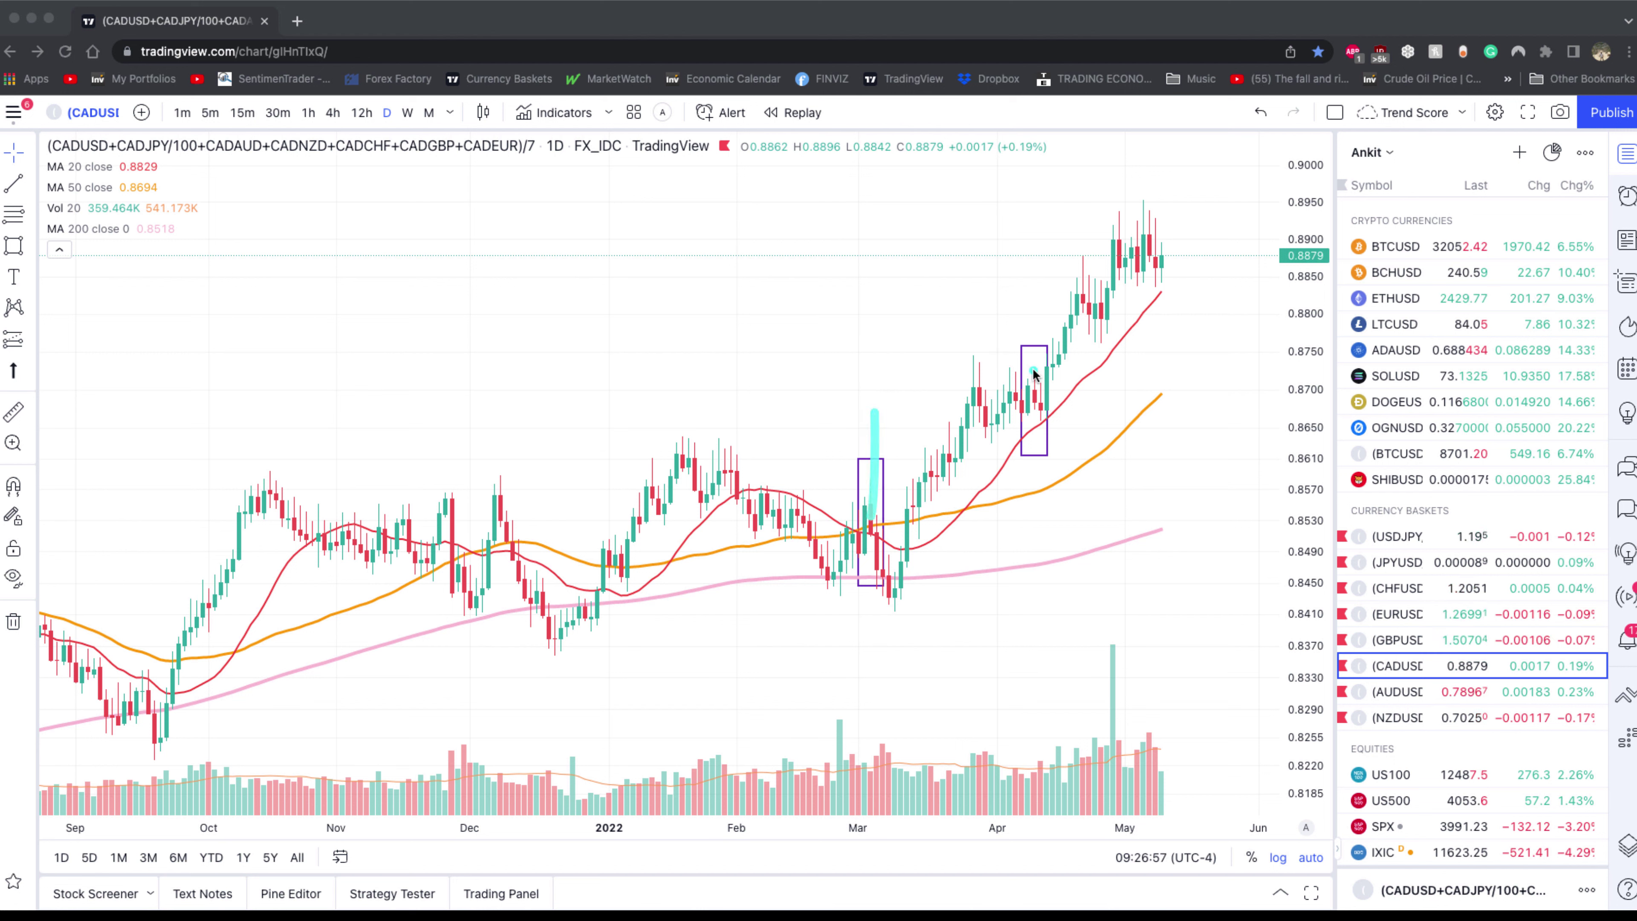
left_click_drag(1033, 373, 1039, 284)
left_click_drag(1165, 268, 1162, 205)
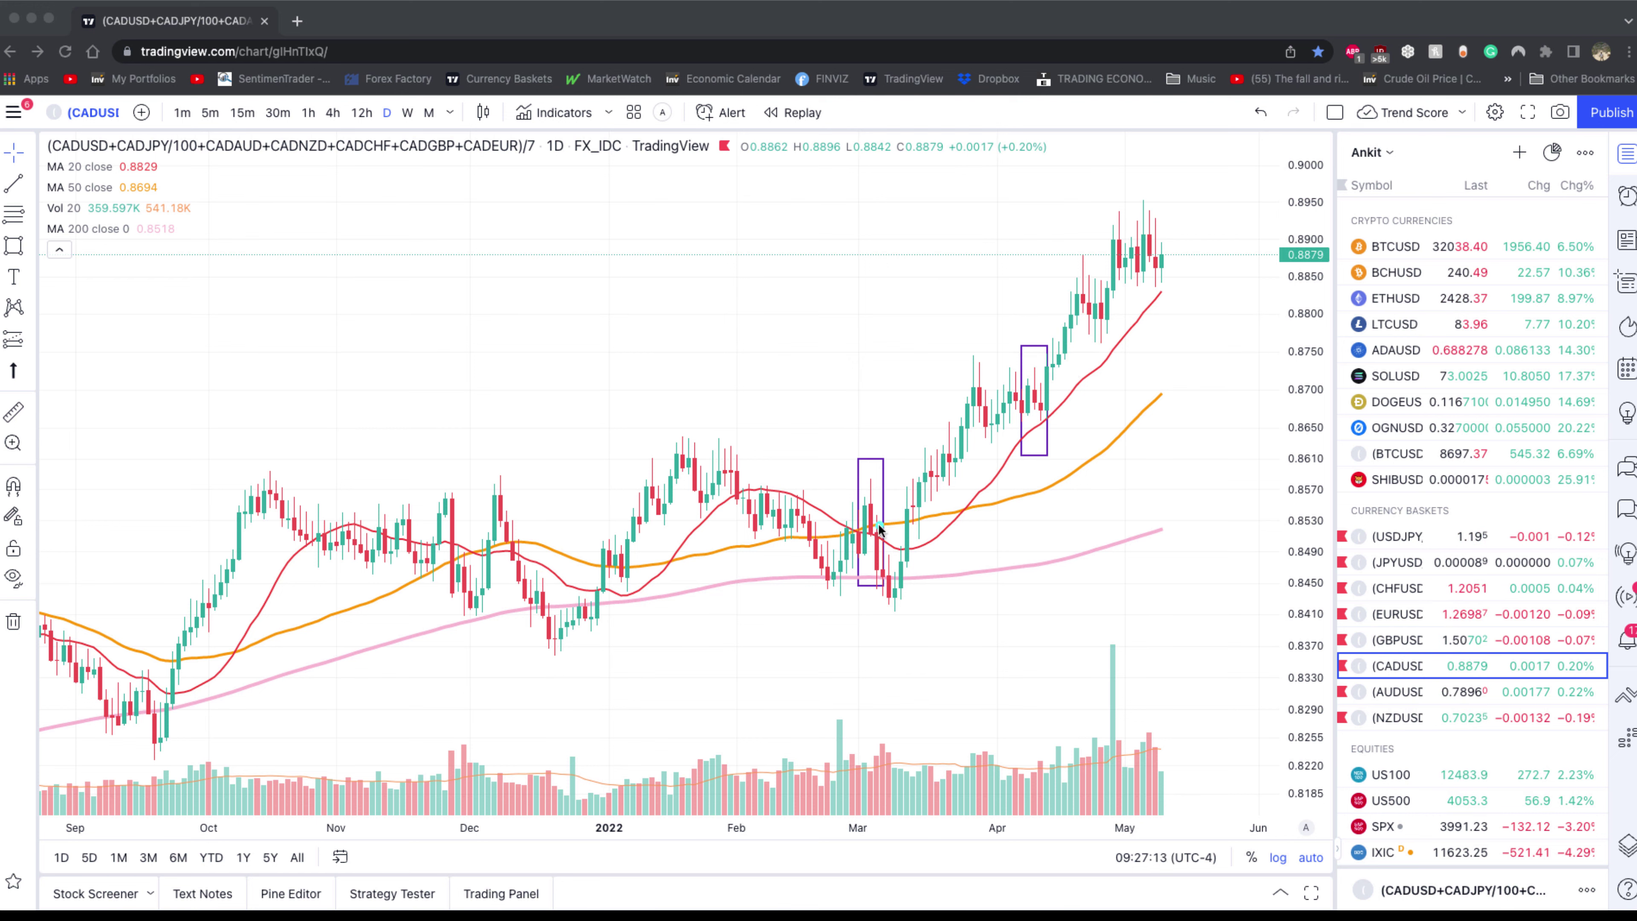
Trace the rise into the March 2022 box and the decline out of it with temporary brush strokes on an enlarged view.
left_click(904, 516)
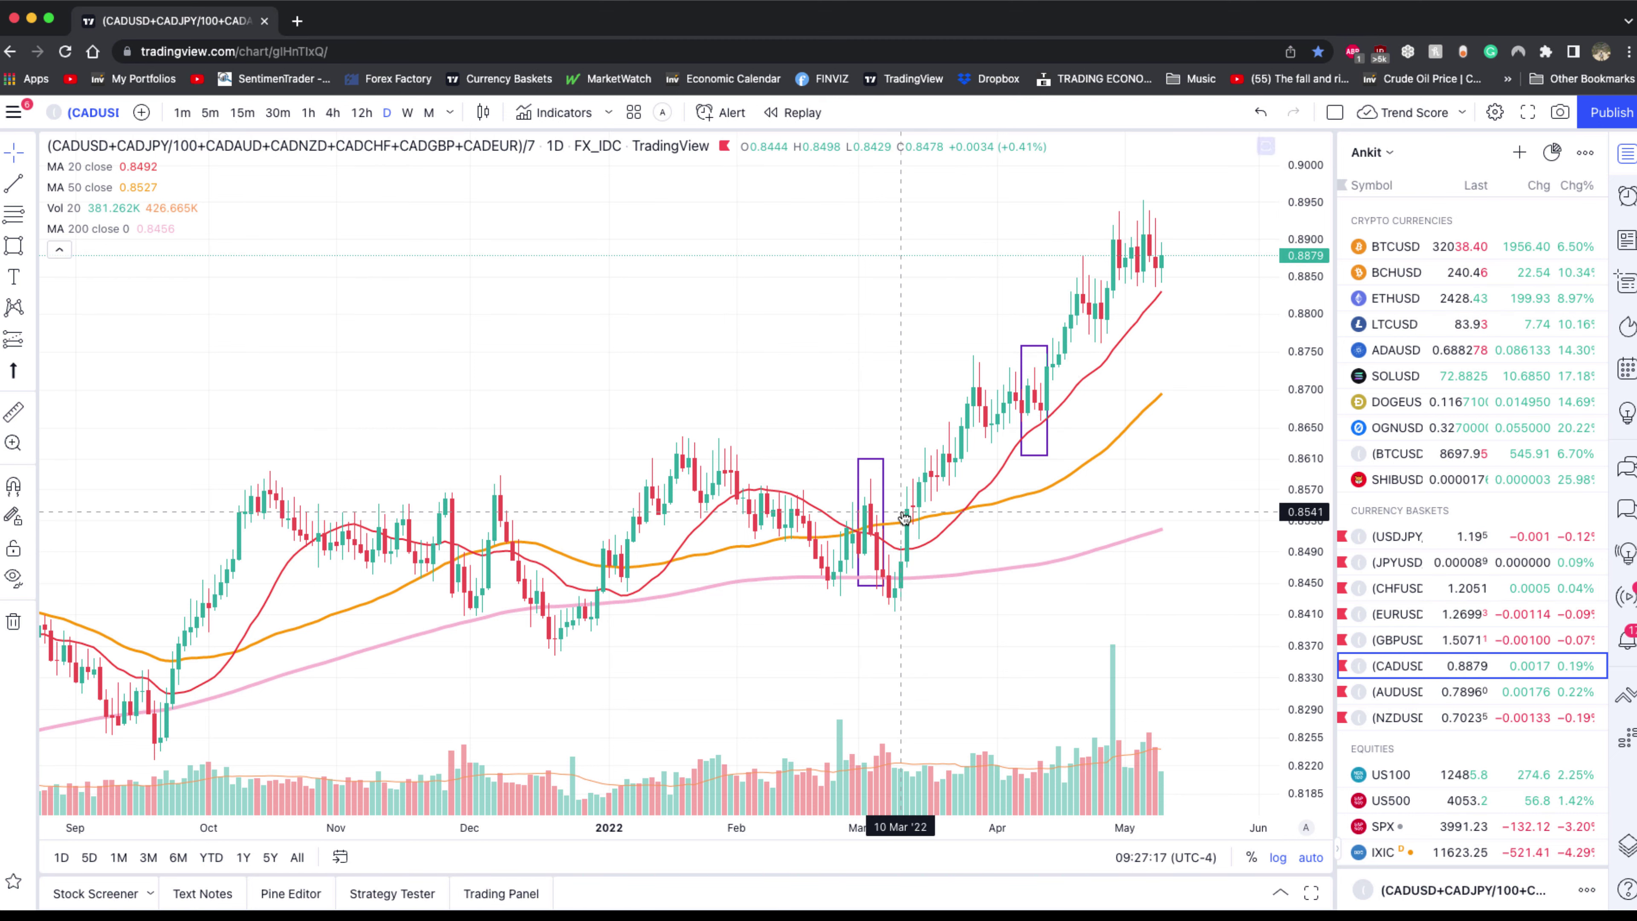
scroll(904, 516, "up", 3)
scroll(966, 506, "left", 5)
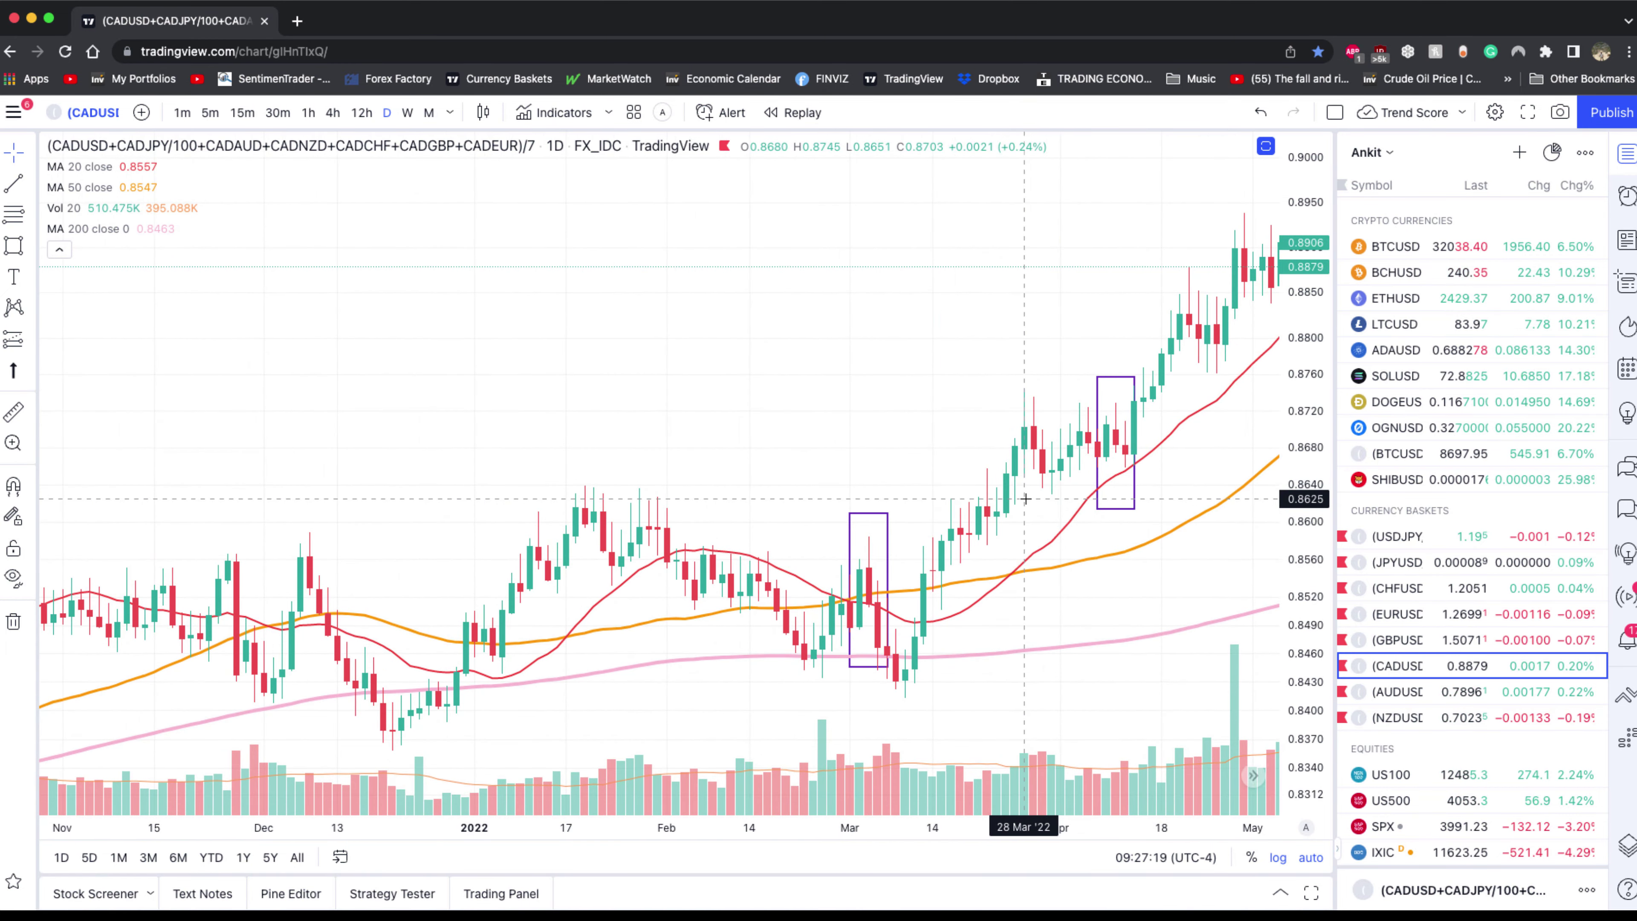
scroll(791, 622, "up", 2)
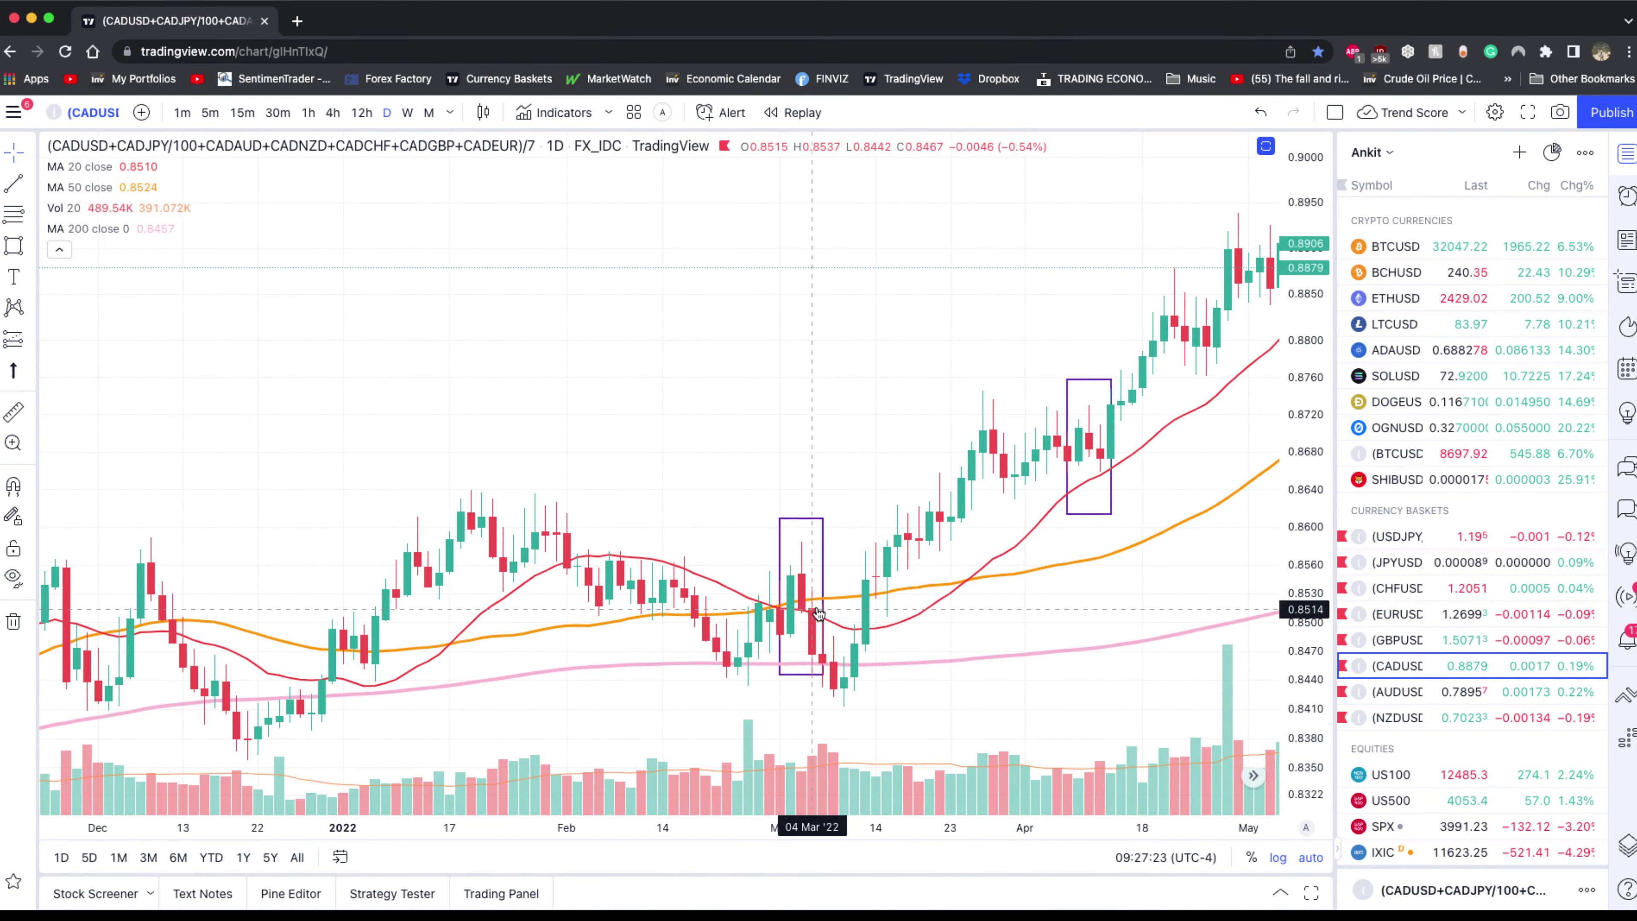
key("ctrl+shift+a")
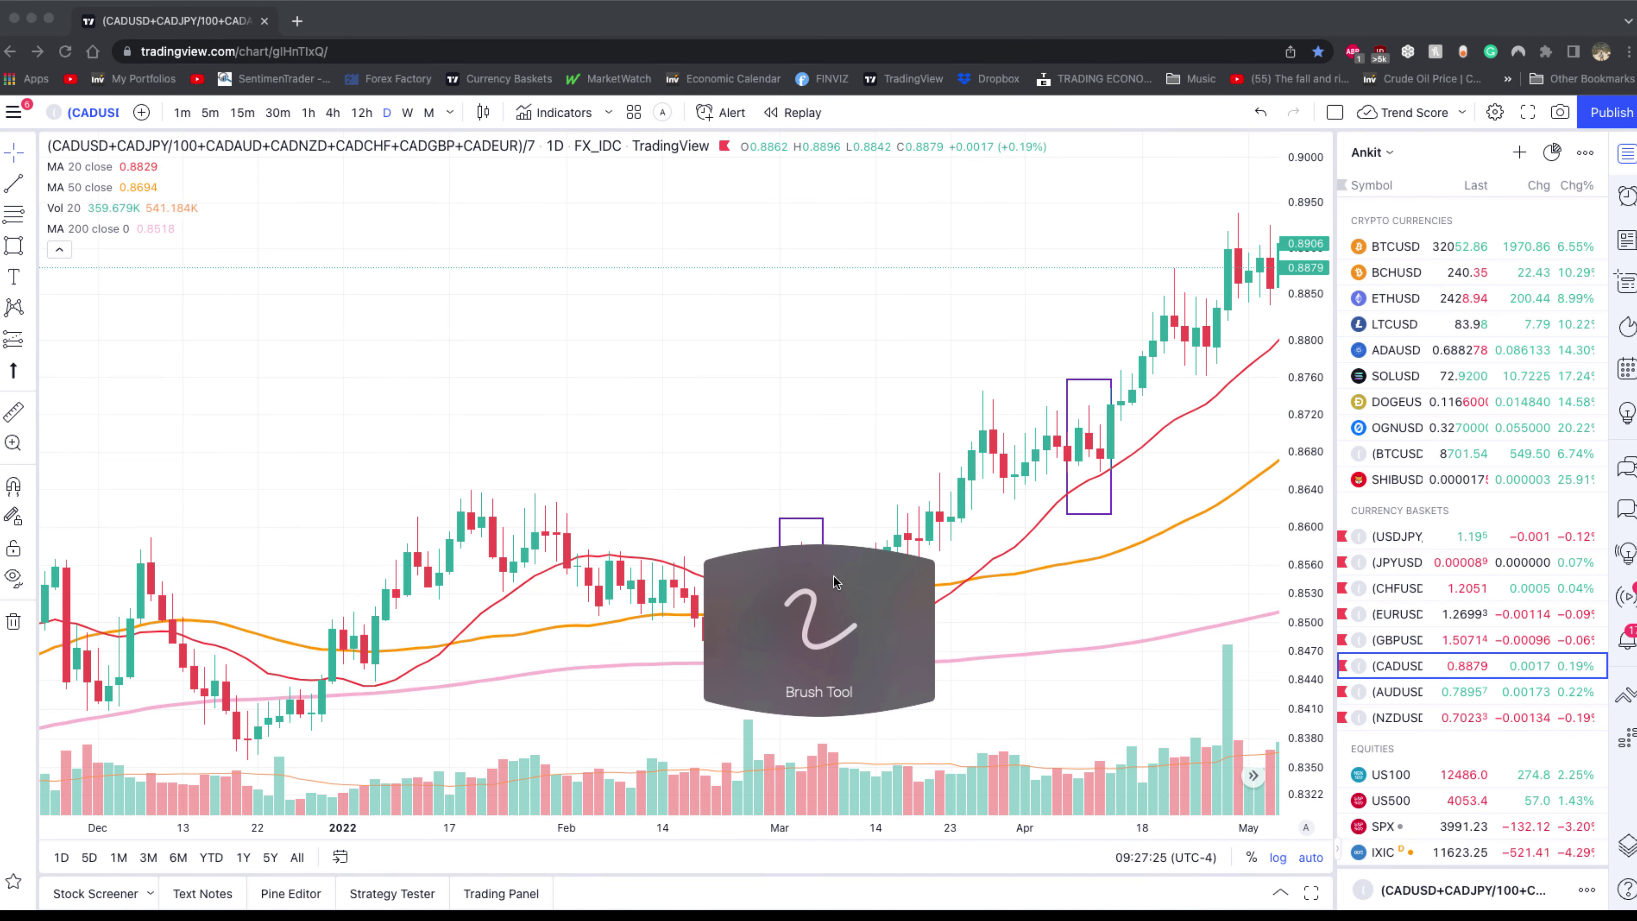
mouse_move(805, 543)
left_mouse_down()
mouse_move(781, 571)
mouse_move(838, 604)
mouse_move(880, 716)
left_mouse_up()
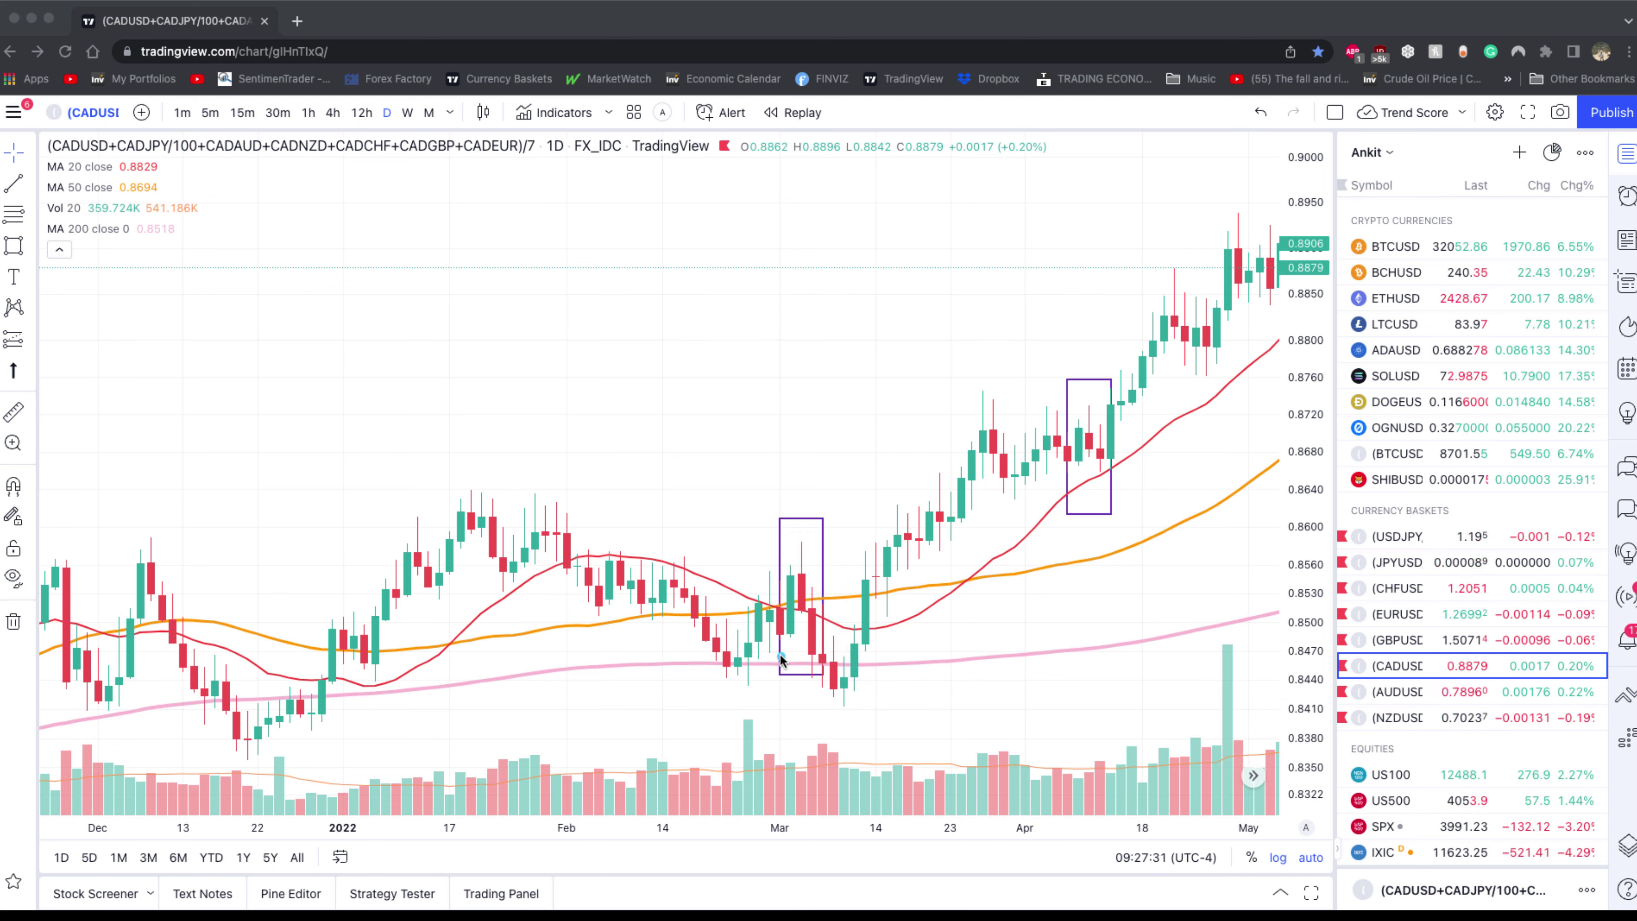
mouse_move(763, 656)
left_mouse_down()
mouse_move(786, 555)
mouse_move(857, 696)
left_mouse_up()
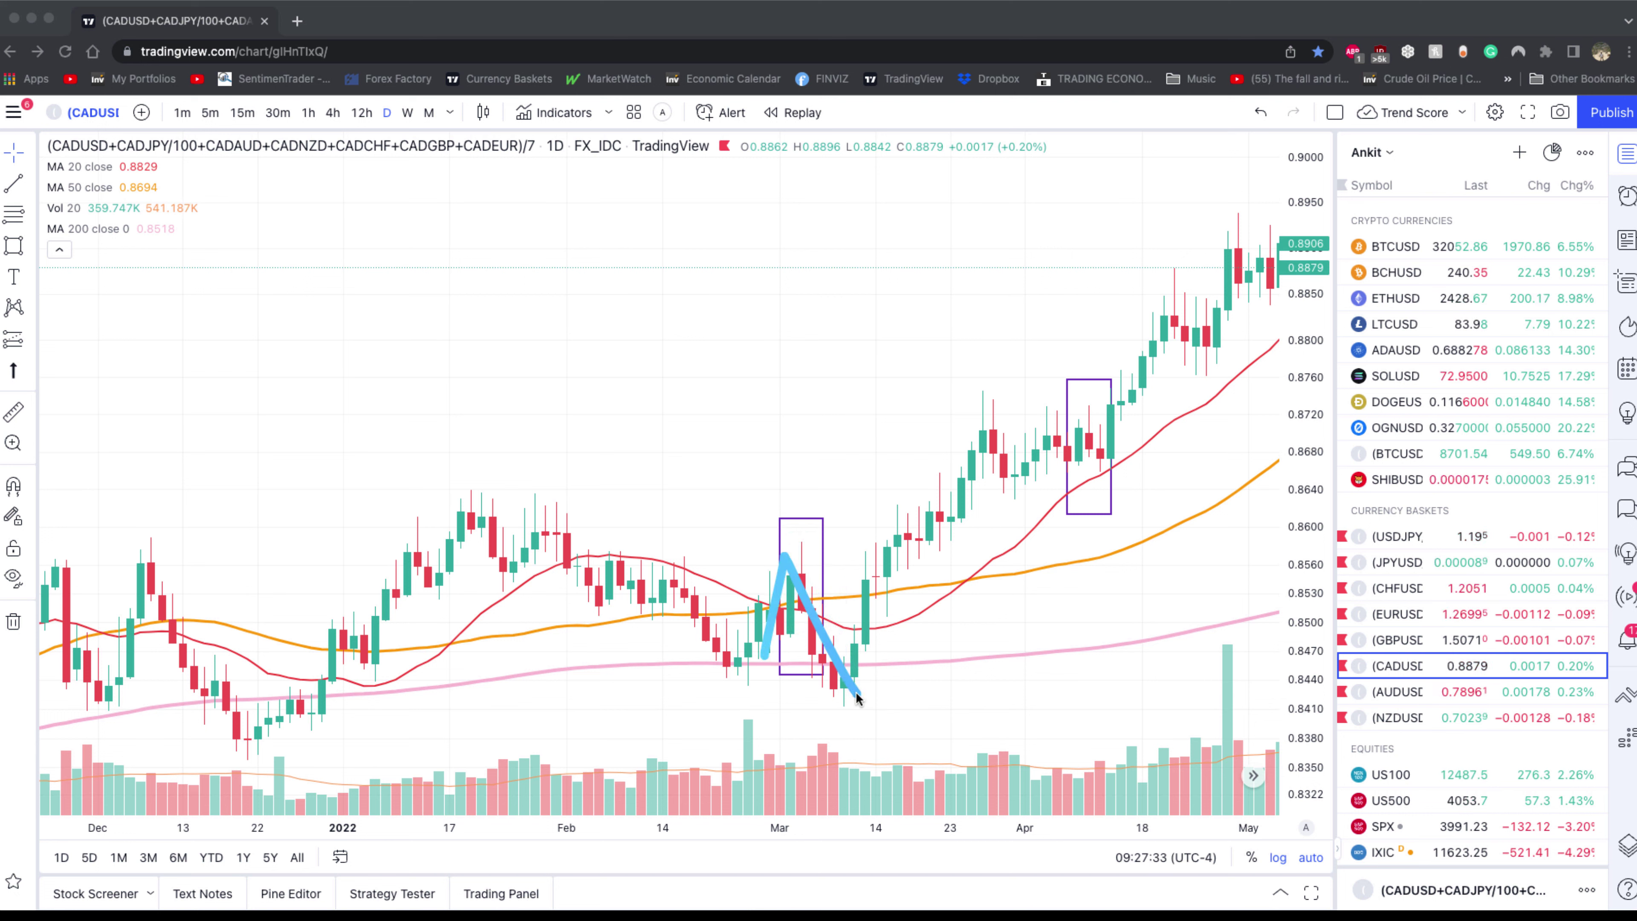
Circle the candles inside the April 2022 box with a temporary brush stroke.
mouse_move(1070, 574)
left_mouse_down()
mouse_move(898, 584)
mouse_move(881, 476)
left_mouse_up()
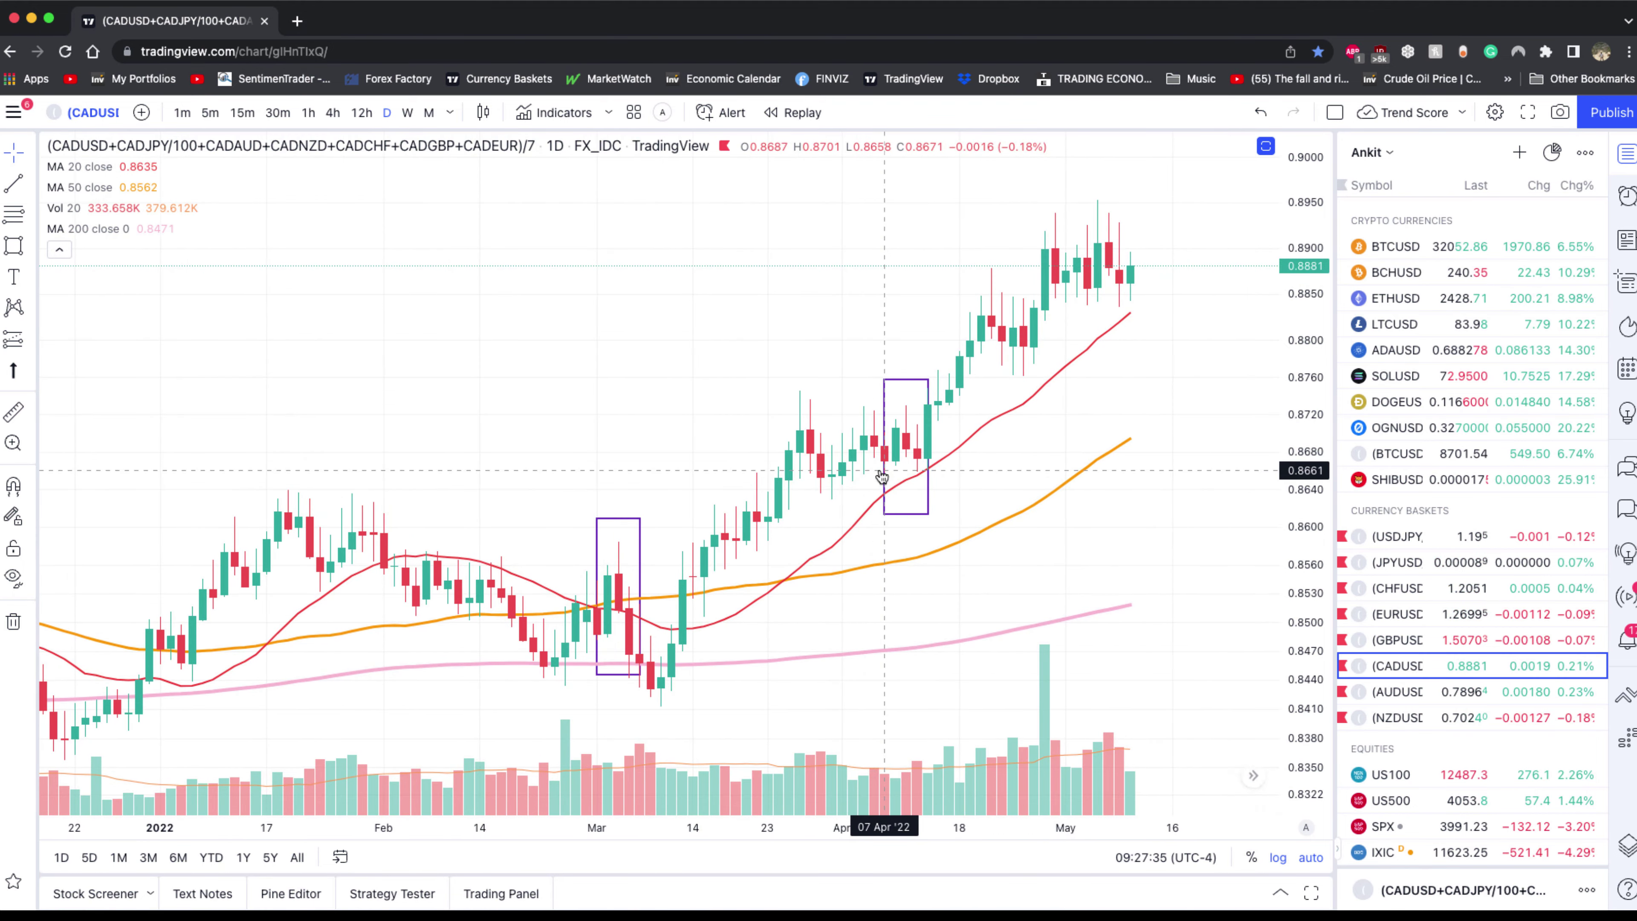
key("2")
mouse_move(918, 407)
left_mouse_down()
mouse_move(882, 440)
mouse_move(924, 416)
left_mouse_up()
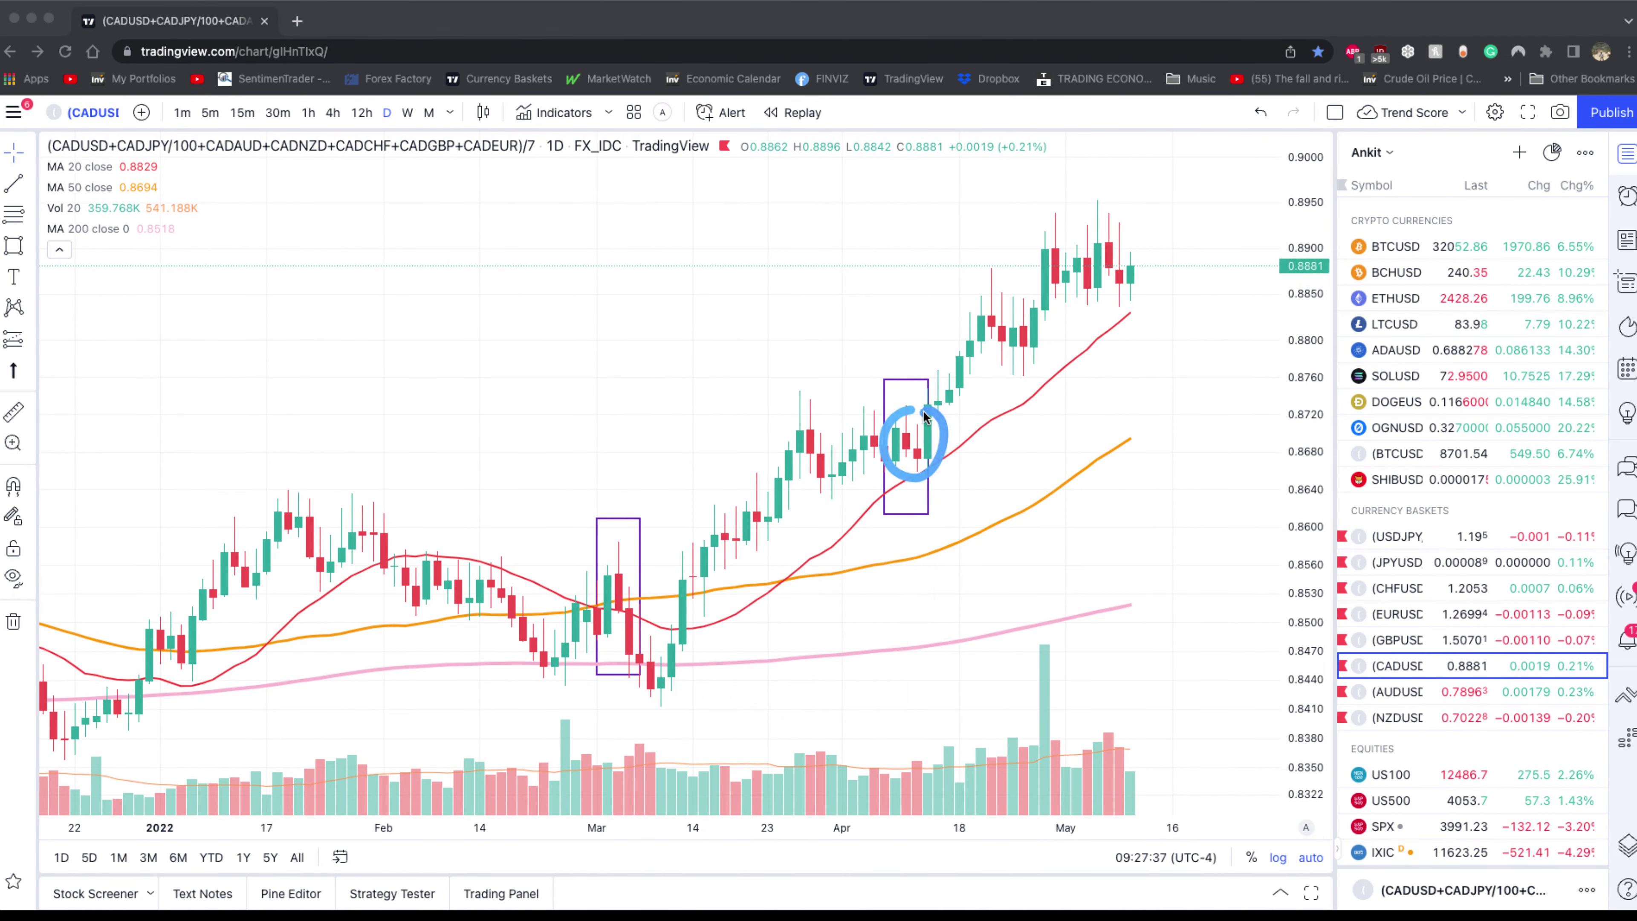